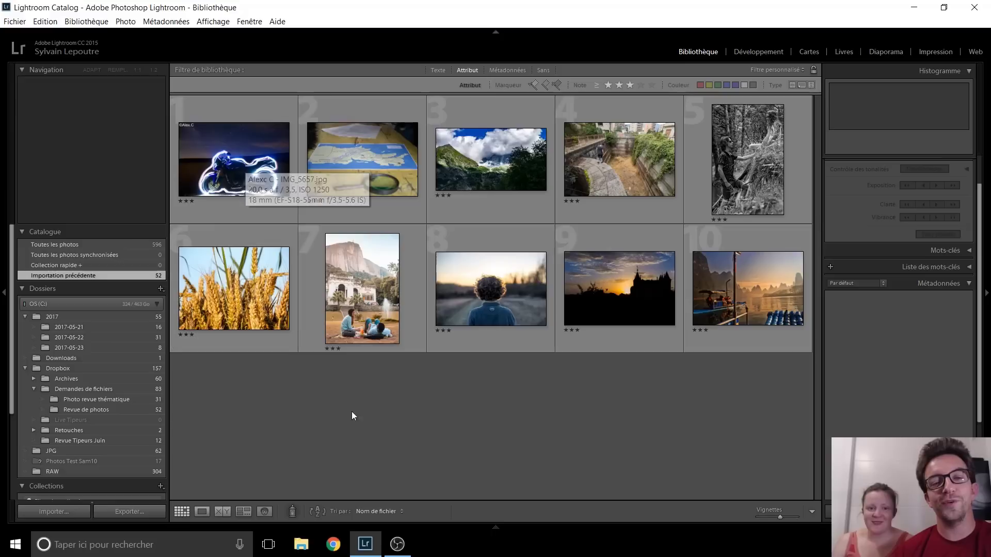
Preview the light-painted motorcycle photo IMG_5657.jpg full screen, then bring it into Develop
double_click(238, 174)
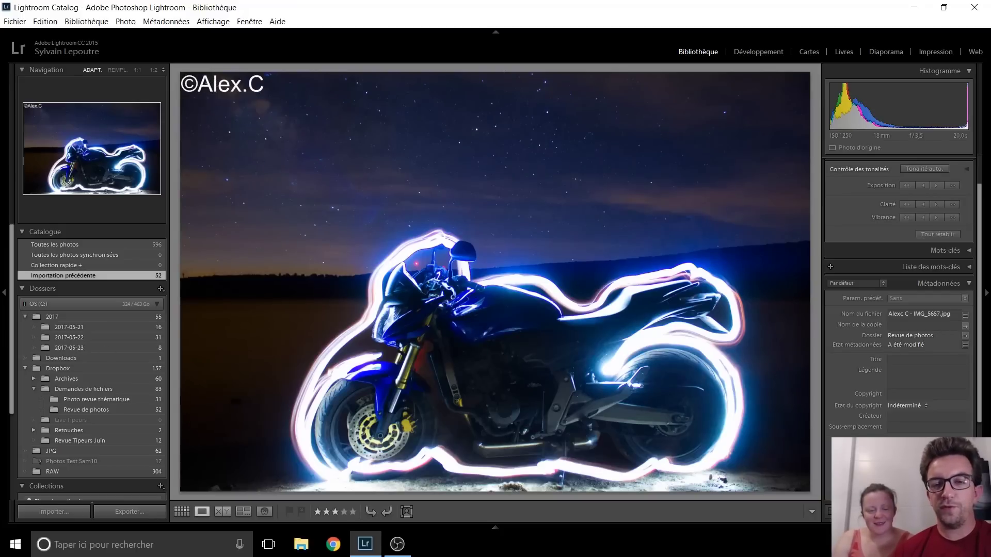
key(f)
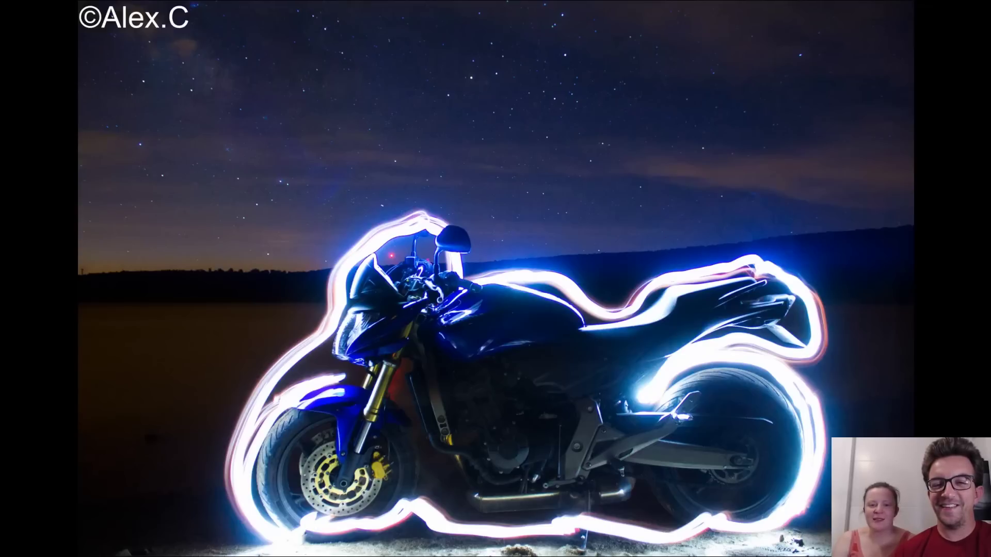
key(Escape)
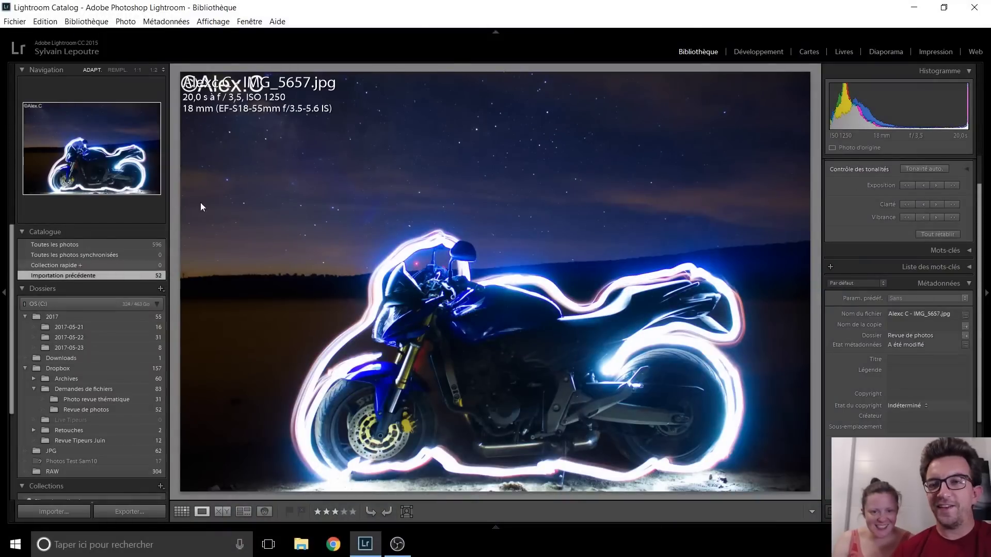
click(759, 52)
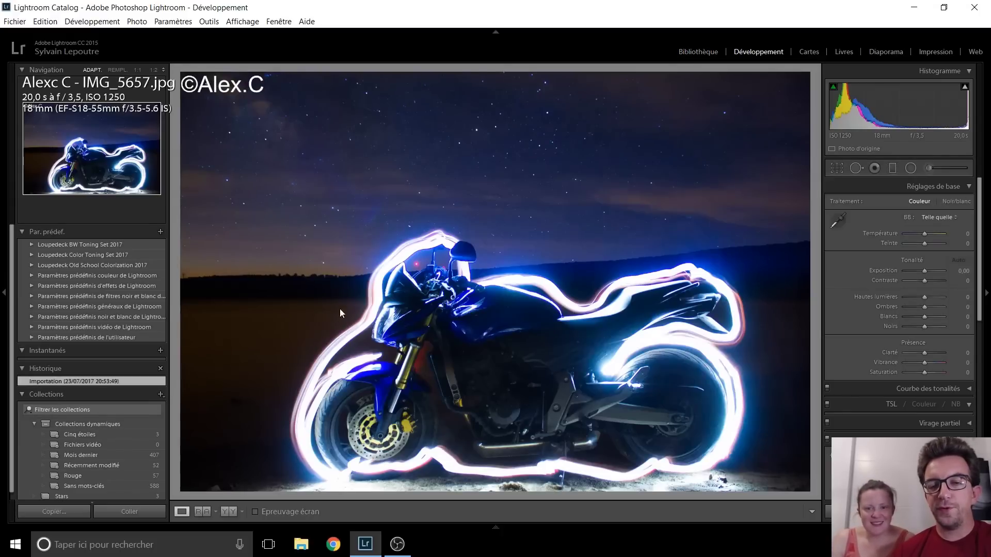
Hide the left panel and try Highlights and Shadows adjustments, resetting both to 0
key(F7)
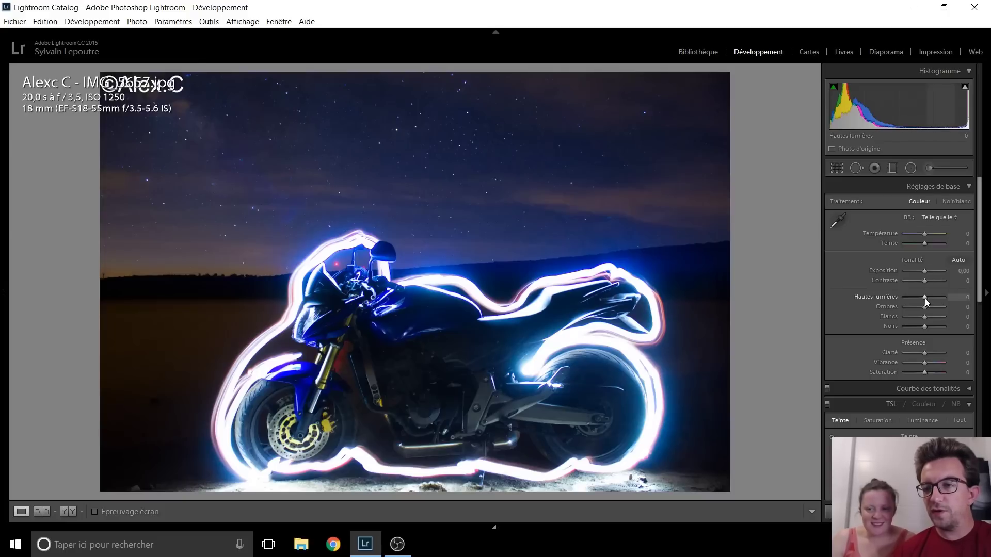
drag(925, 299, 907, 297)
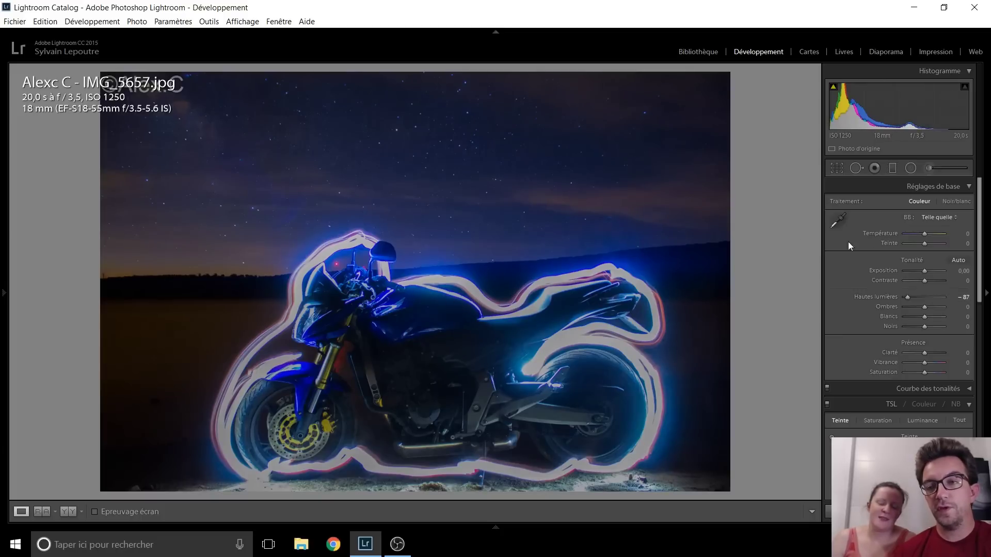
double_click(910, 297)
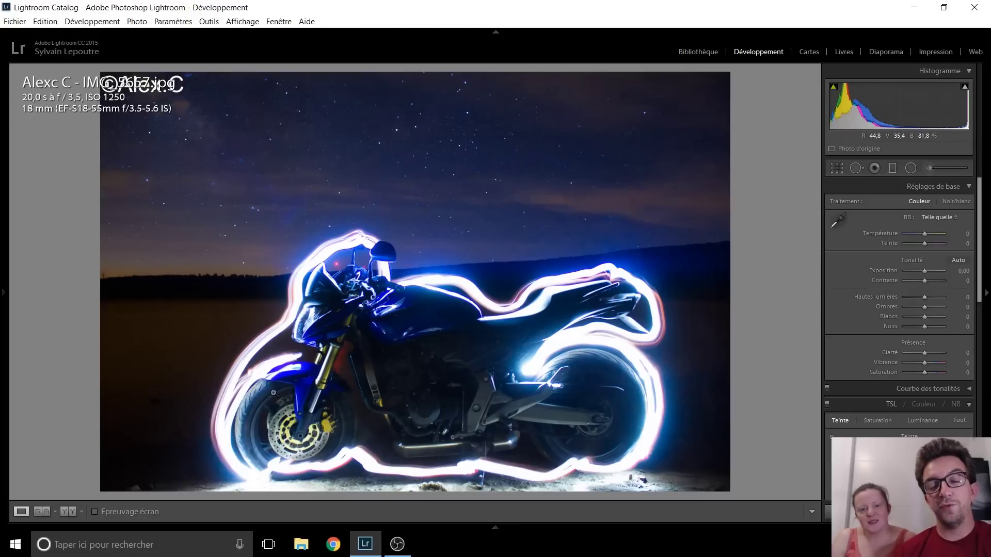
mouse_move(924, 307)
mouse_down()
mouse_move(959, 311)
mouse_move(927, 311)
mouse_move(956, 313)
mouse_move(944, 308)
mouse_up()
double_click(943, 308)
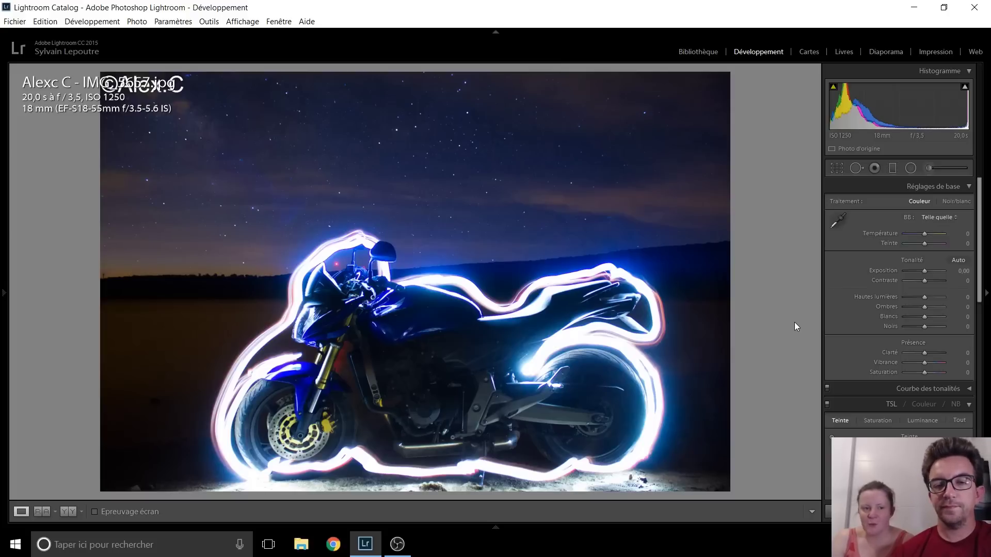
Advance to the next submission, the map and magnifying glass photo
key(Right)
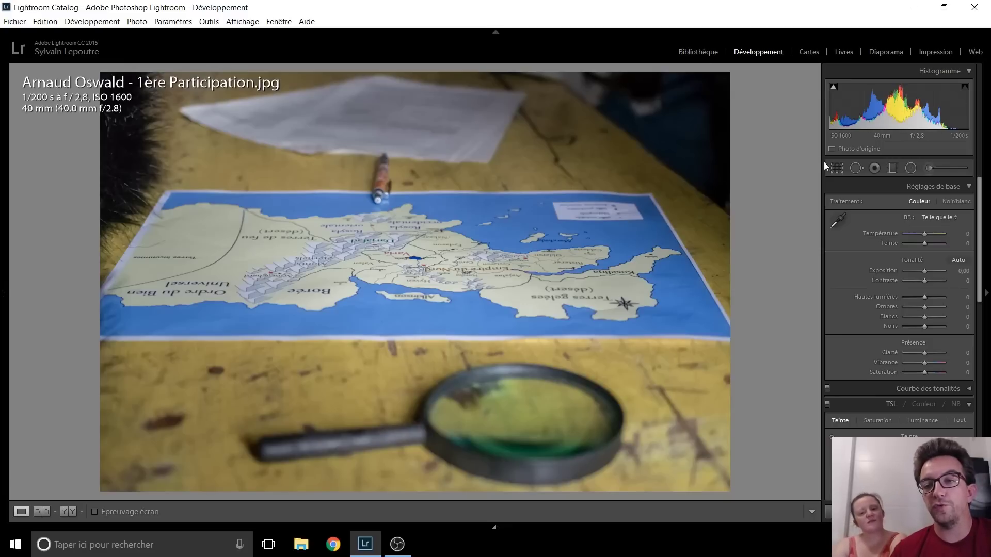
Crop the map photo in from both sides to a near-square framing, then reopen the crop
click(836, 168)
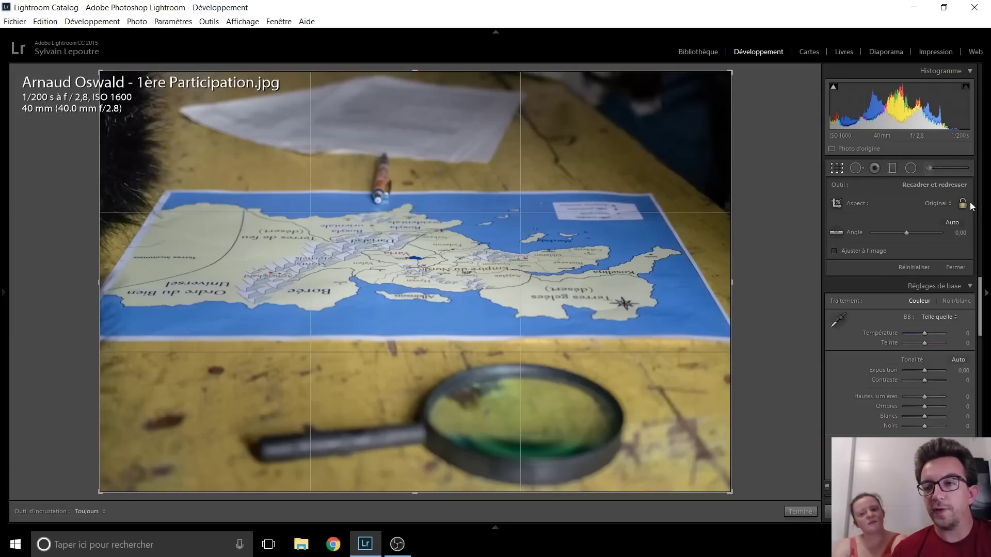
drag(737, 288, 651, 283)
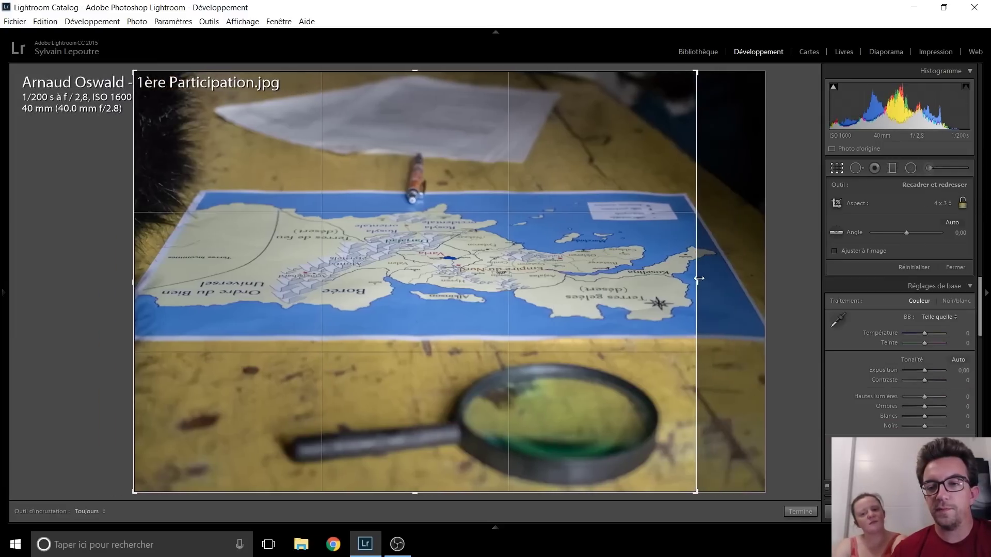
drag(147, 279, 212, 279)
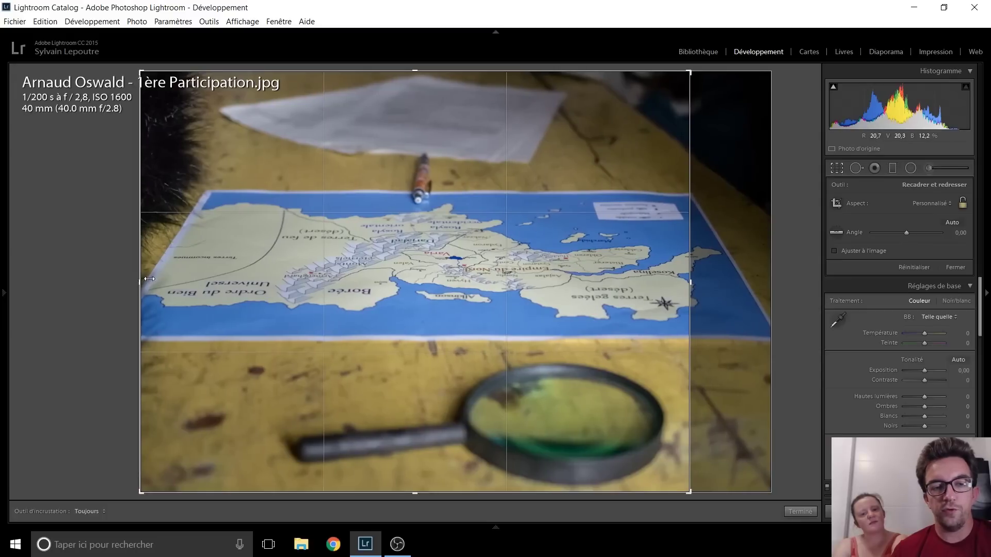
key(Return)
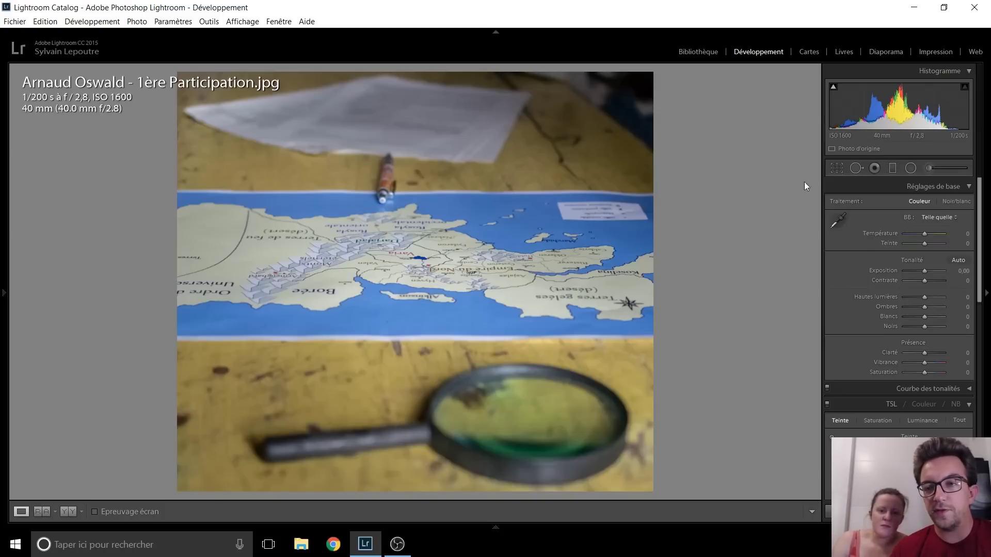
key(r)
mouse_move(177, 283)
mouse_down()
mouse_move(102, 283)
mouse_move(177, 281)
mouse_up()
Commit the tighter map crop and advance to the La mer de glace mountain photo
key(Return)
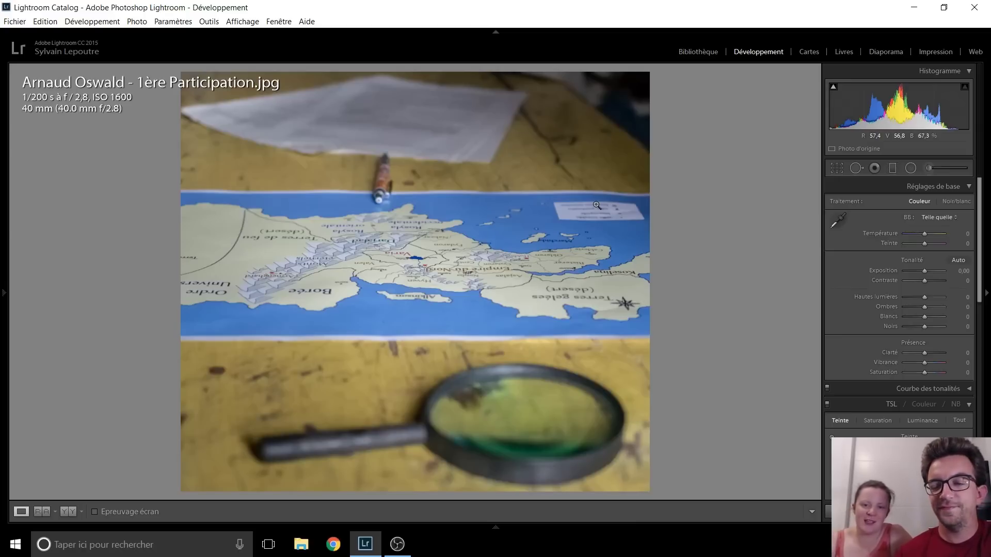
key(Right)
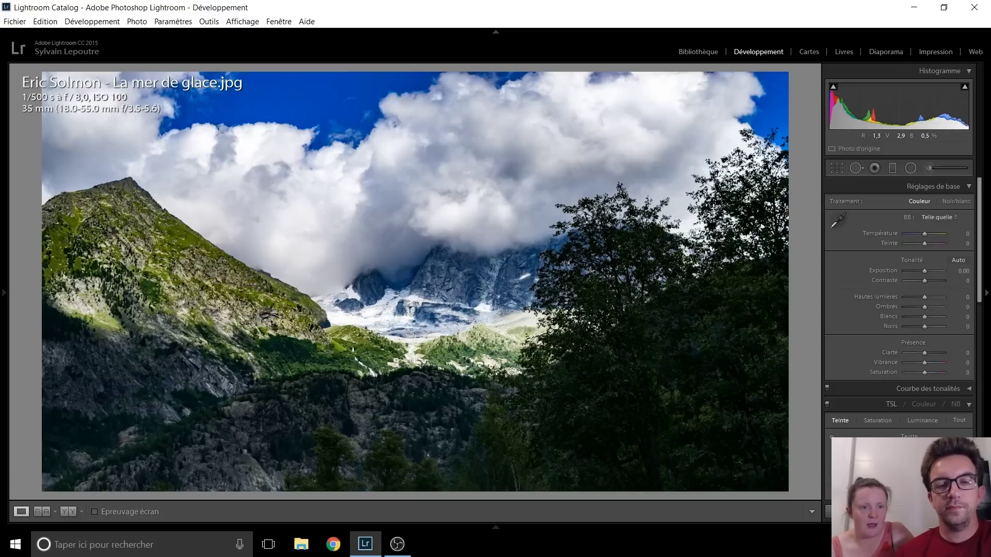
drag(925, 307, 941, 311)
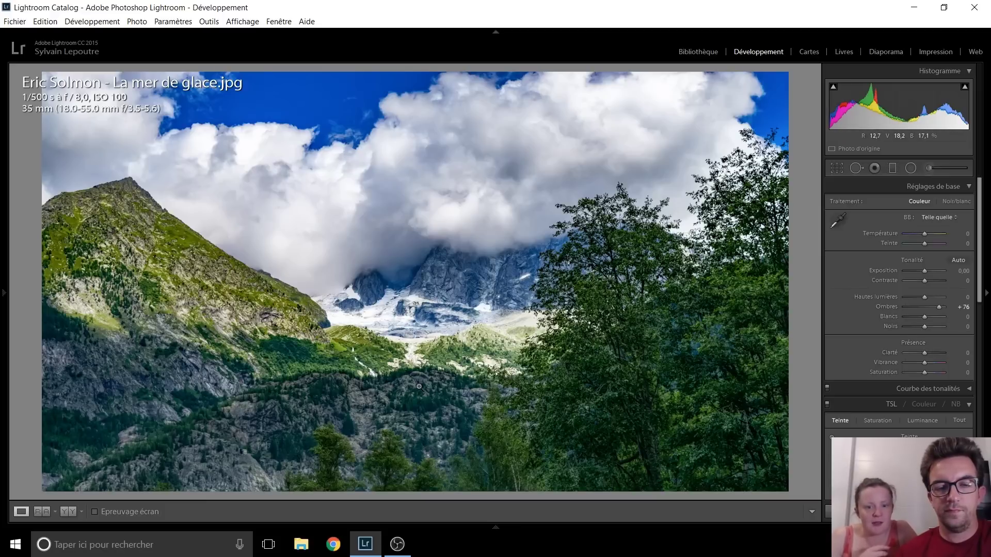
double_click(938, 308)
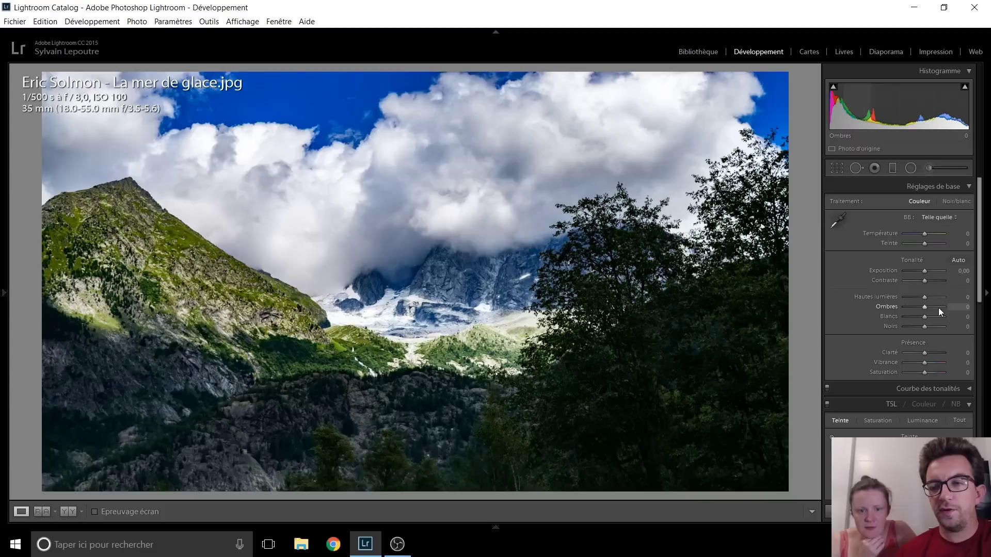
drag(924, 307, 943, 308)
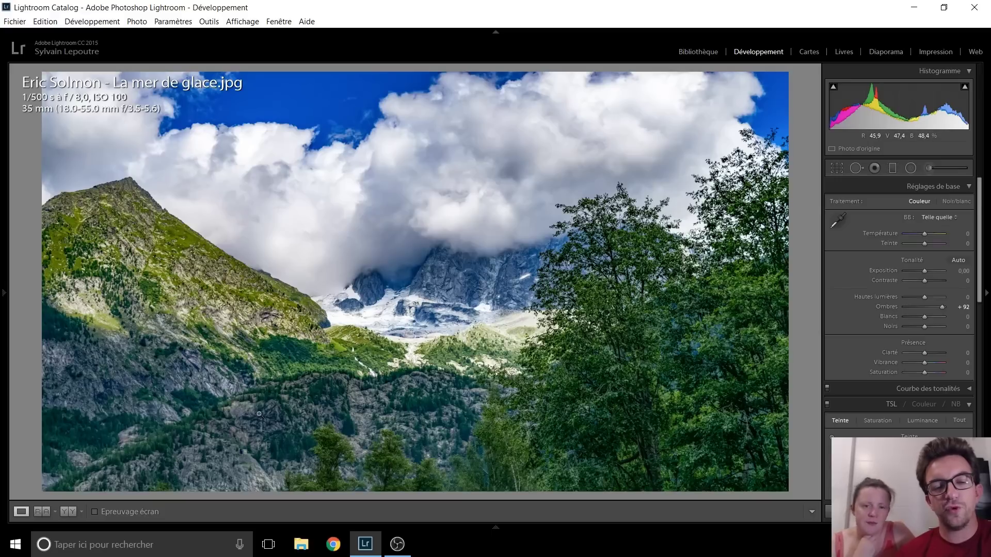
drag(943, 308, 953, 306)
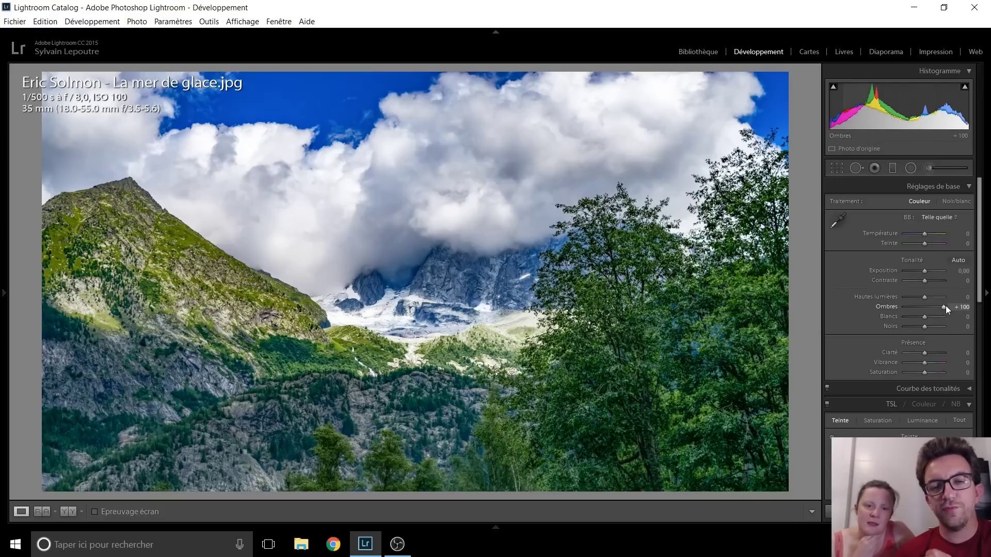
double_click(946, 306)
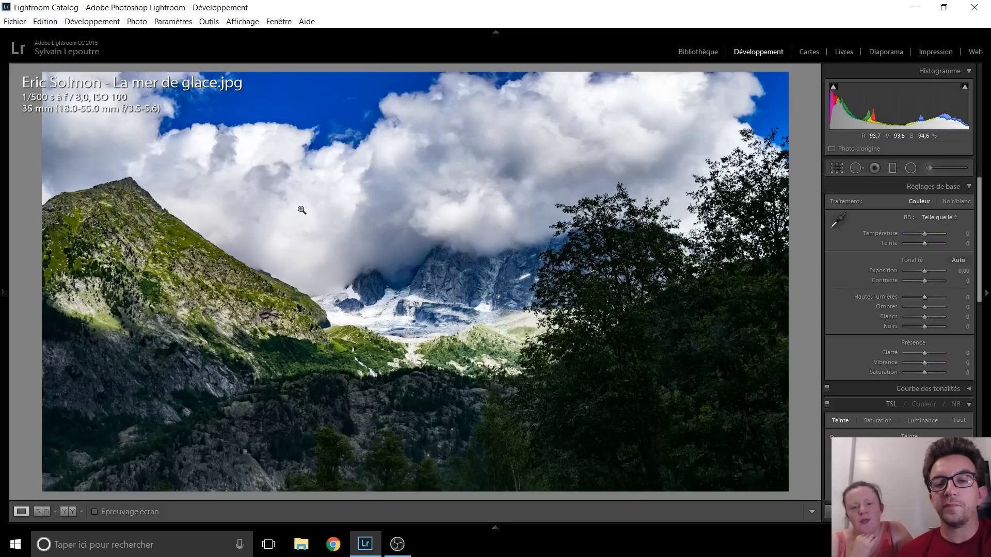
click(354, 328)
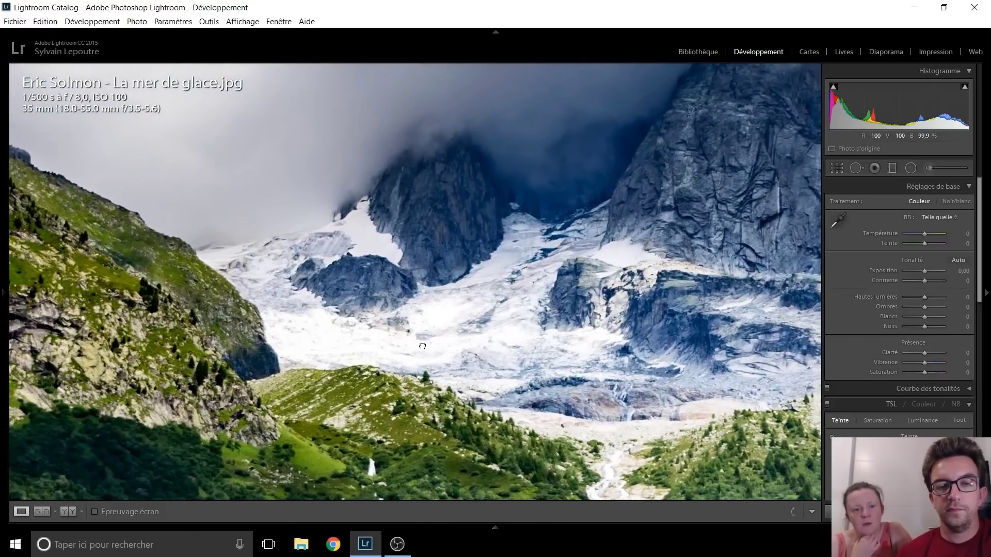
drag(422, 299, 485, 307)
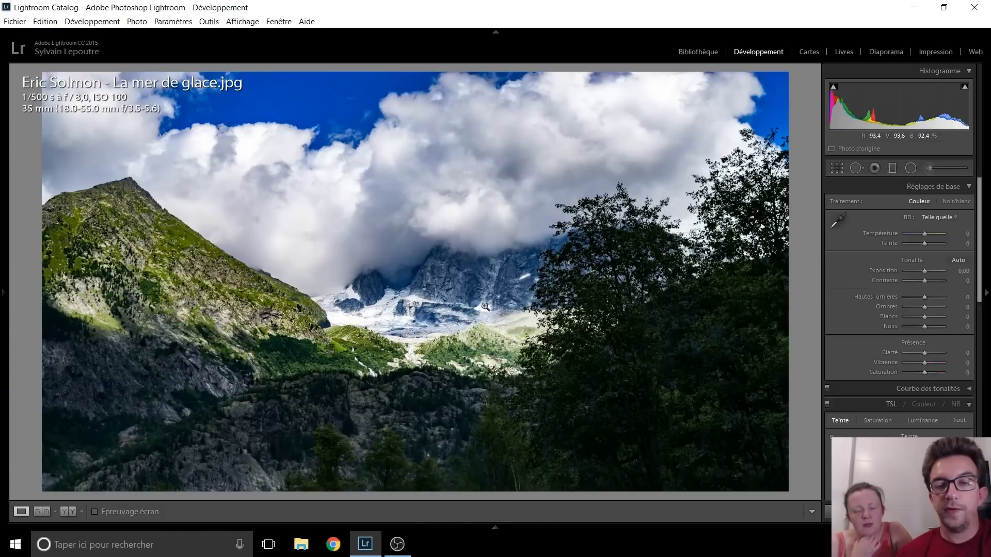
Convert the mountain photo to black and white, brightening shadows and whites and lowering contrast
click(956, 403)
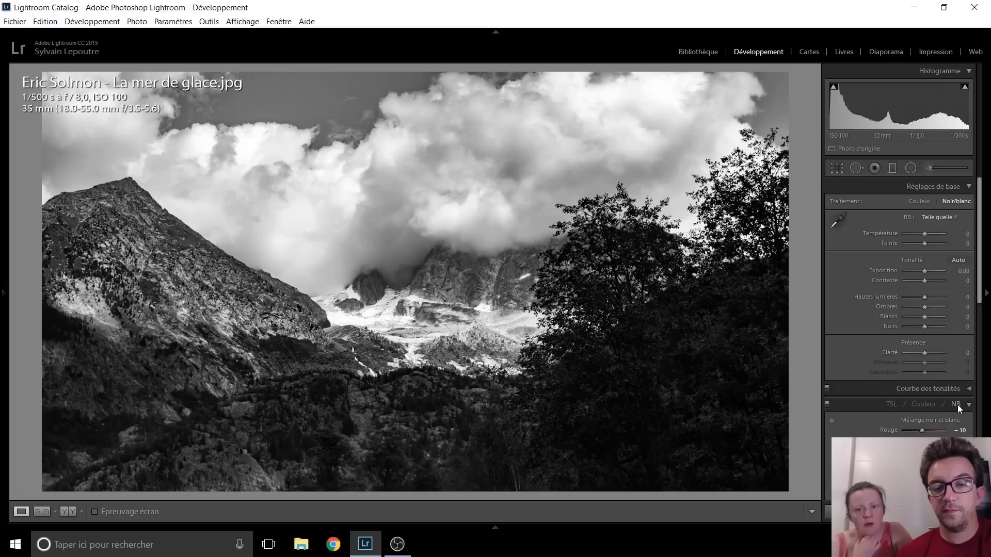
drag(919, 311, 938, 311)
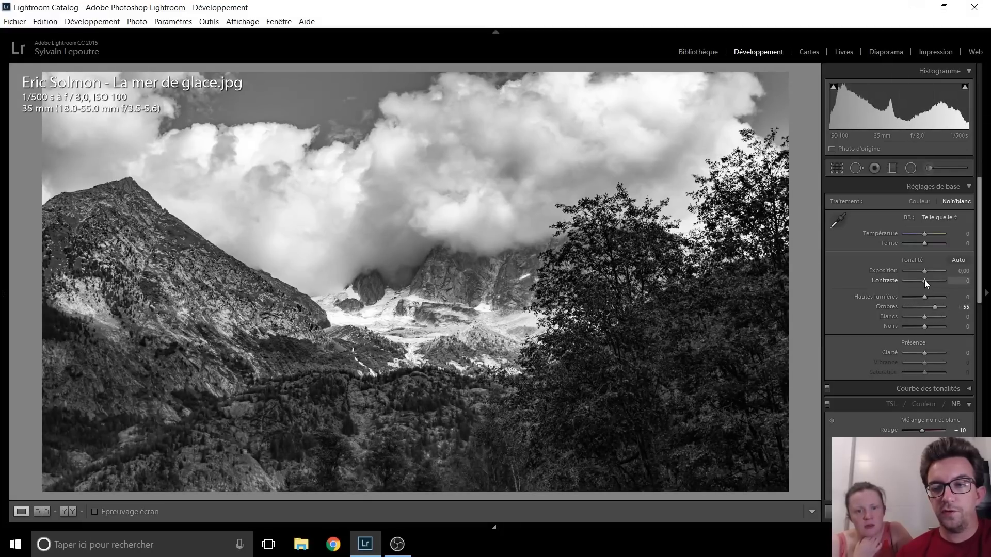
drag(927, 318, 934, 318)
mouse_move(924, 283)
mouse_down()
mouse_move(932, 283)
mouse_move(915, 283)
mouse_move(926, 272)
mouse_up()
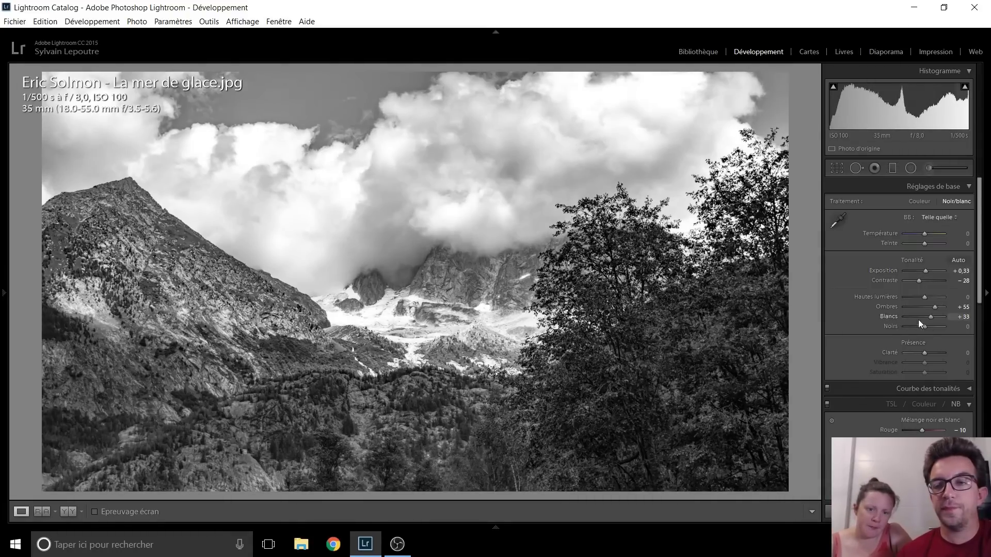
Reset Shadows and Whites to 0 and return the photo to full colour
double_click(931, 307)
double_click(930, 317)
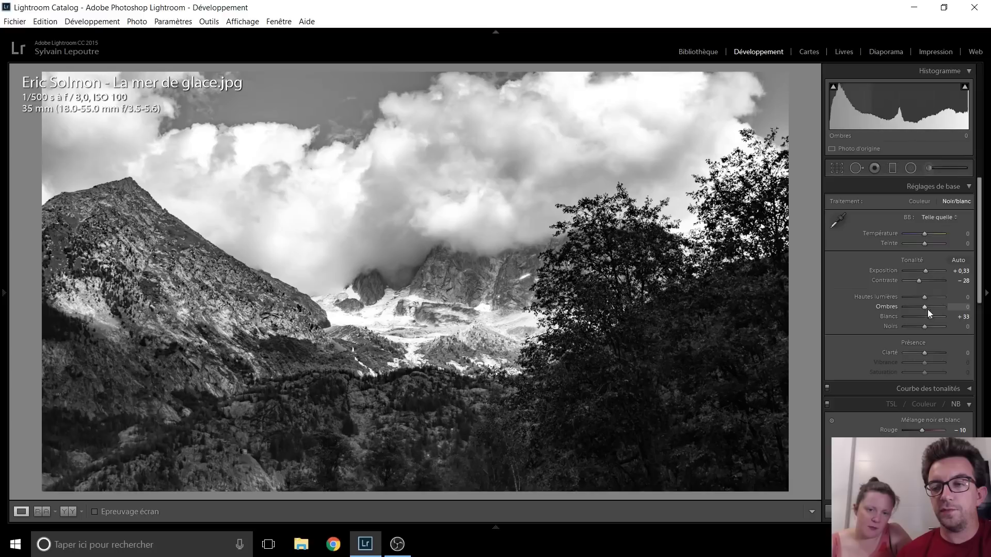
click(953, 405)
click(954, 407)
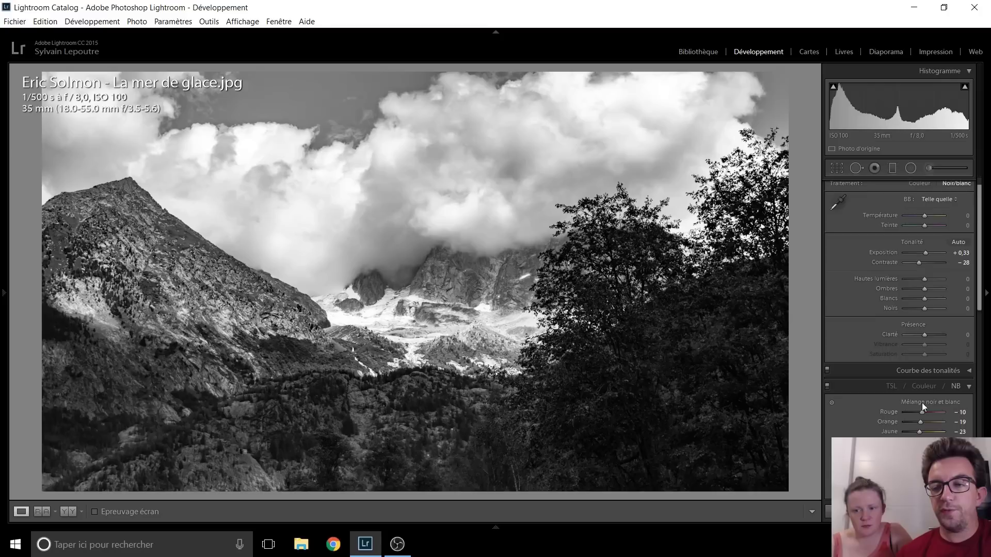
click(891, 387)
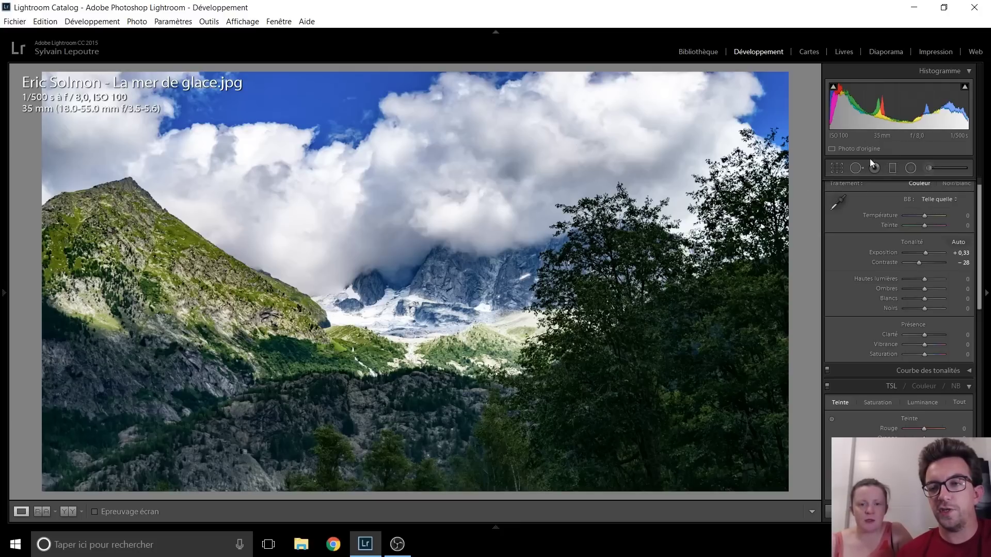
Crop in from the corners and bottom edge, centring the cloud-wrapped peak, and apply it
click(838, 167)
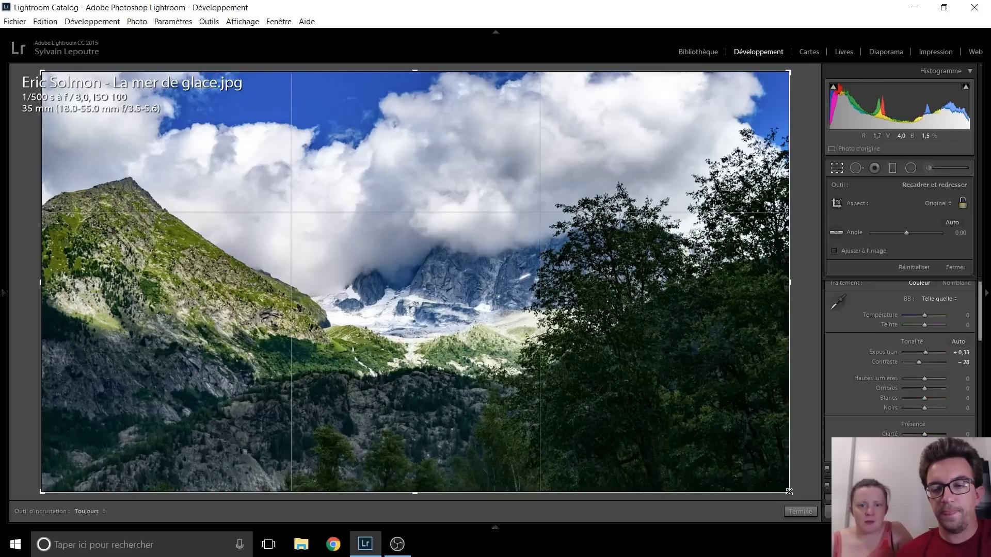
drag(789, 492, 538, 406)
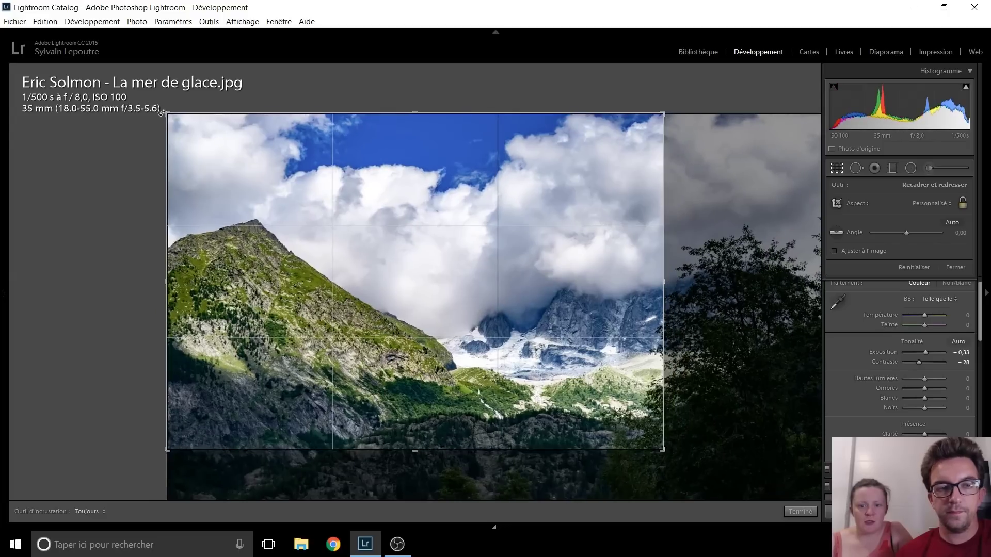
drag(161, 113, 268, 166)
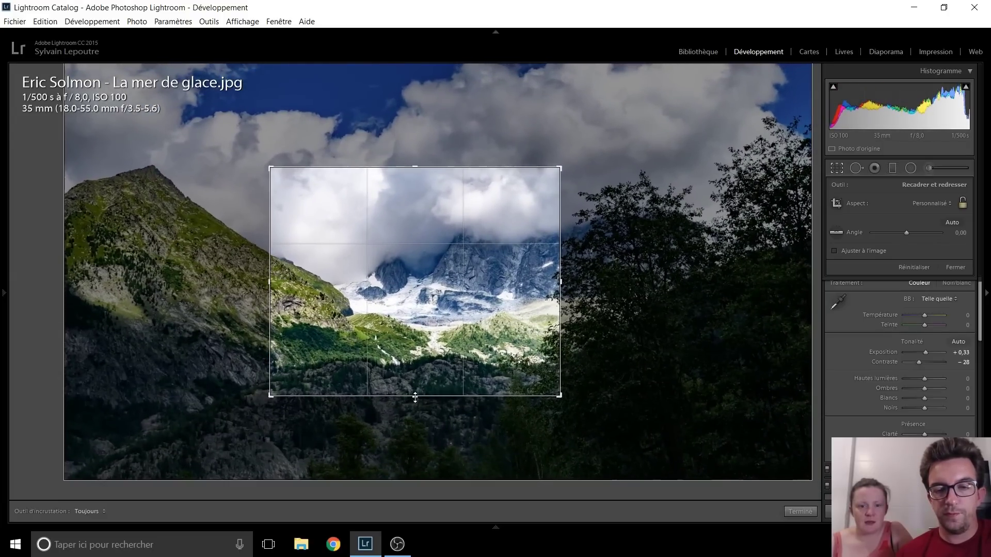
drag(415, 396, 417, 372)
drag(553, 289, 449, 293)
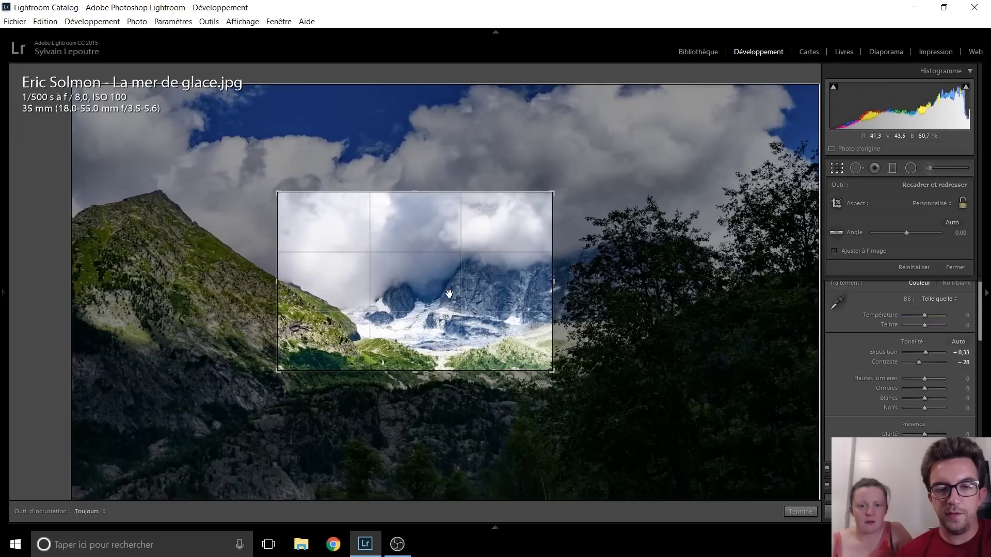
double_click(448, 293)
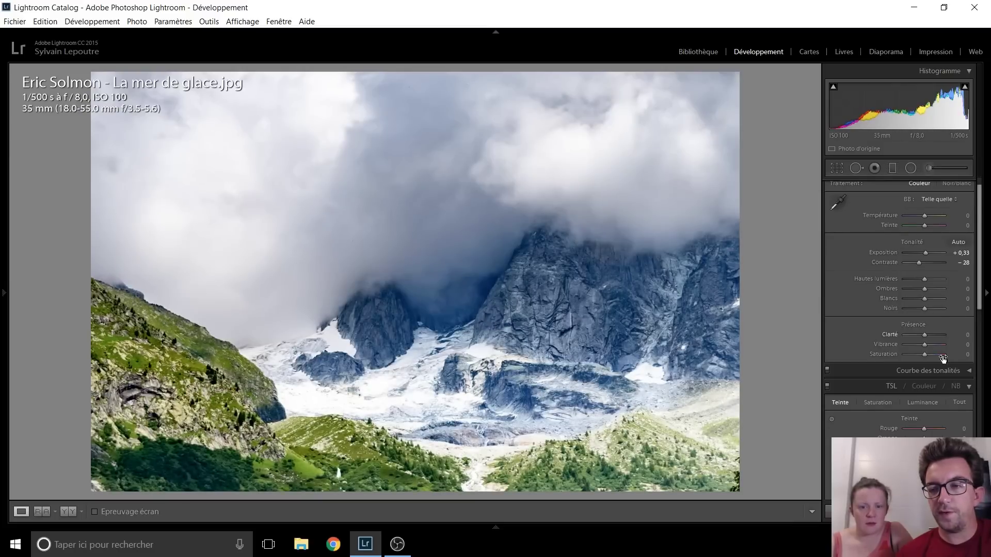
Preview the cropped mountain photo in black and white, keep colour, and advance to IMG_0328.jpg
click(954, 387)
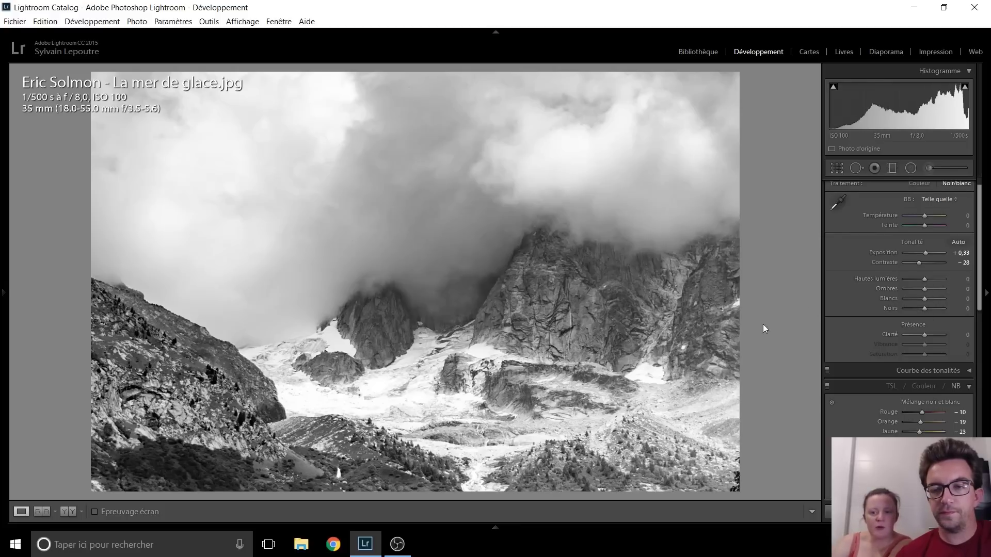
click(891, 388)
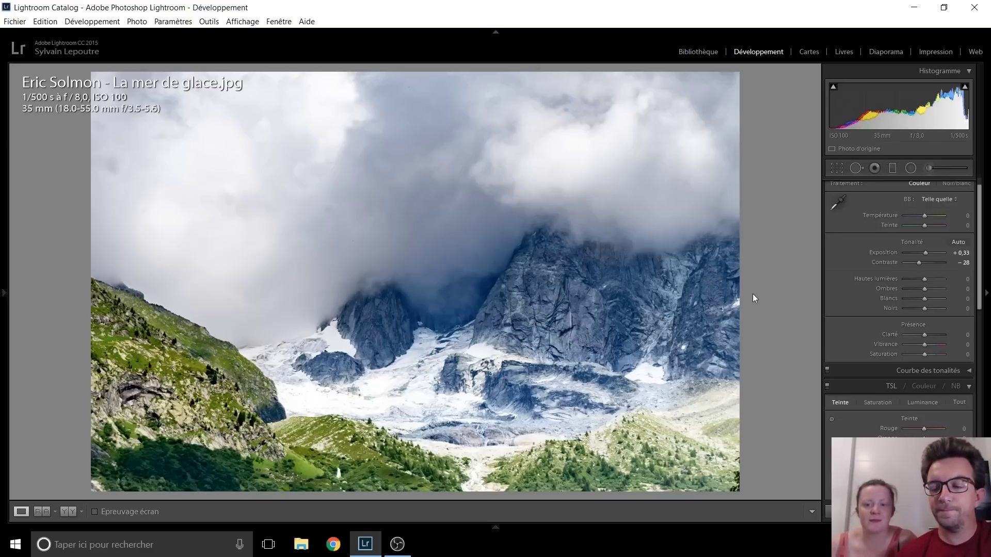
key(Right)
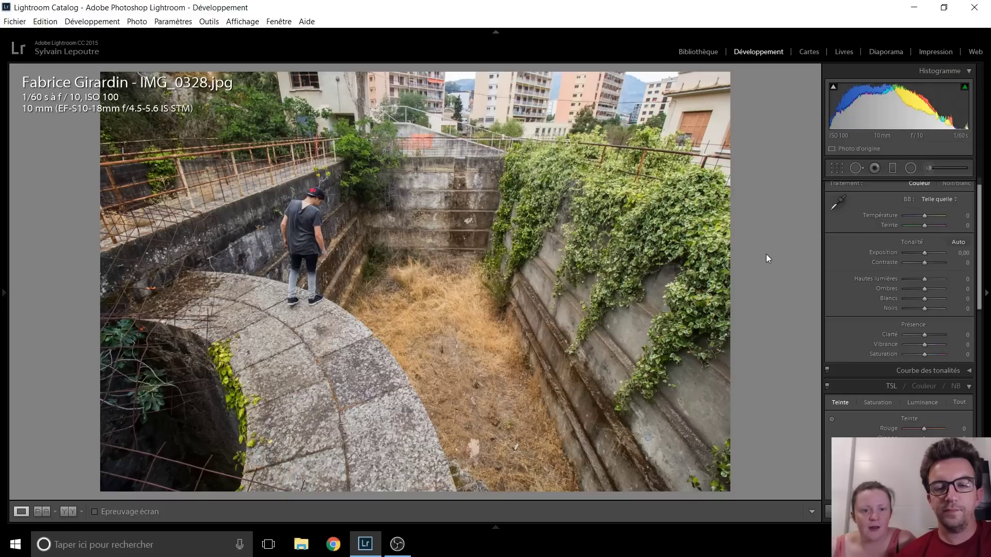
Make IMG_0328.jpg black and white and raise Clarity to +33
click(956, 386)
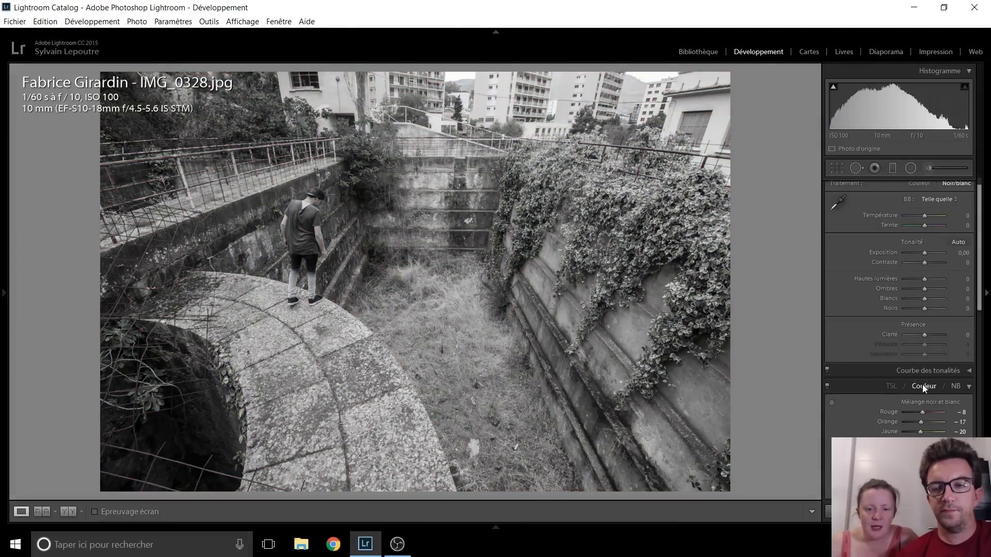
click(892, 387)
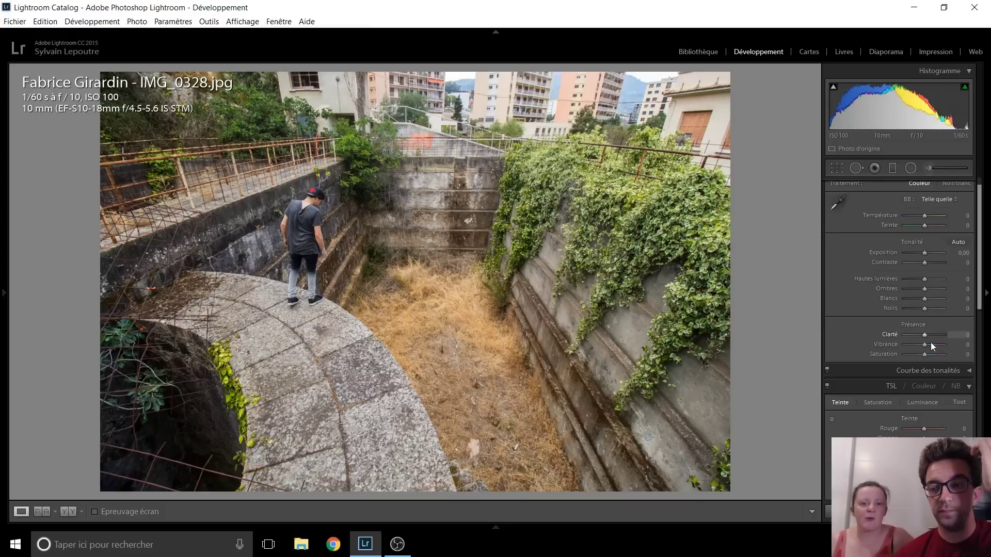
click(956, 387)
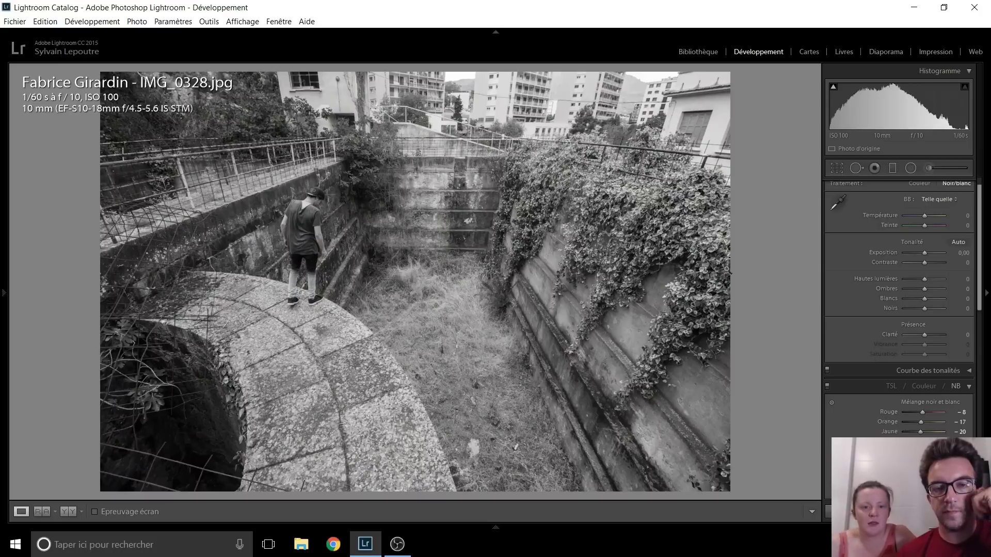
drag(924, 335, 931, 336)
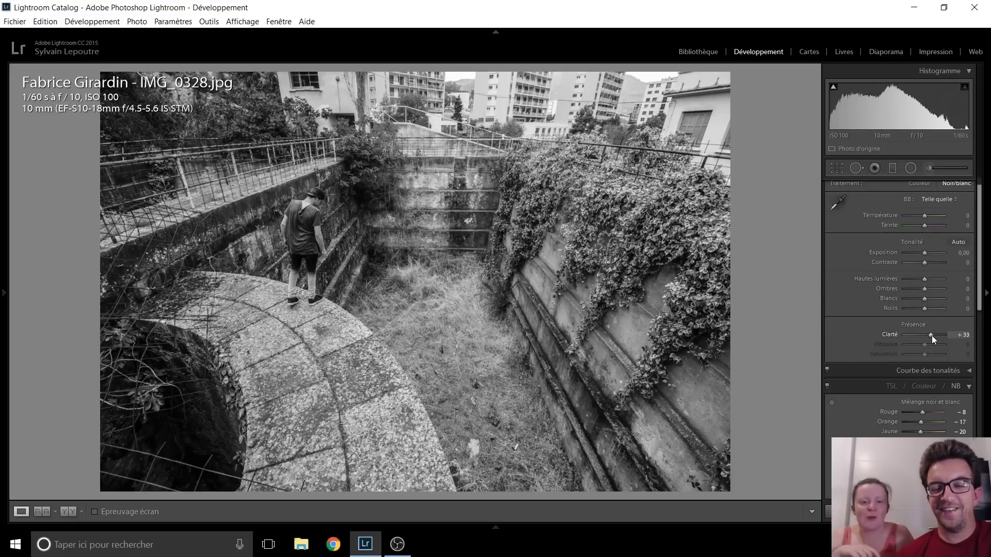
Add a −20 post-crop vignette and switch IMG_0328 back to colour
scroll(873, 346, down, 5)
scroll(873, 346, down, 5)
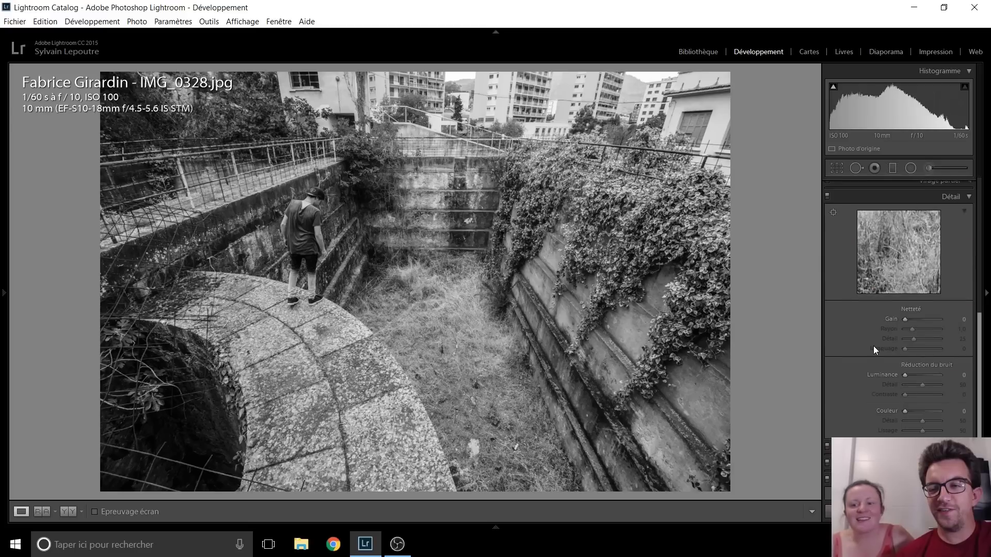
scroll(881, 351, down, 5)
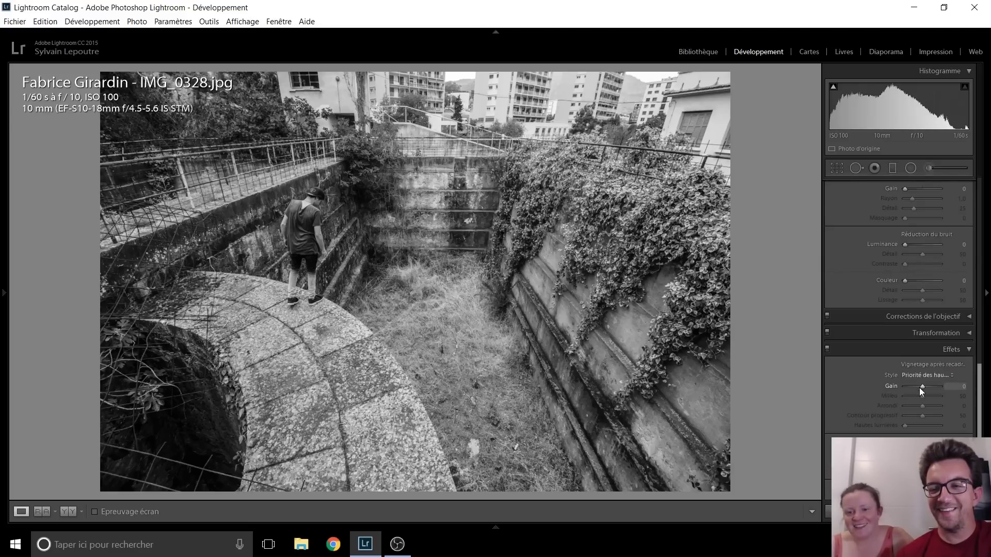
scroll(922, 388, down, 4)
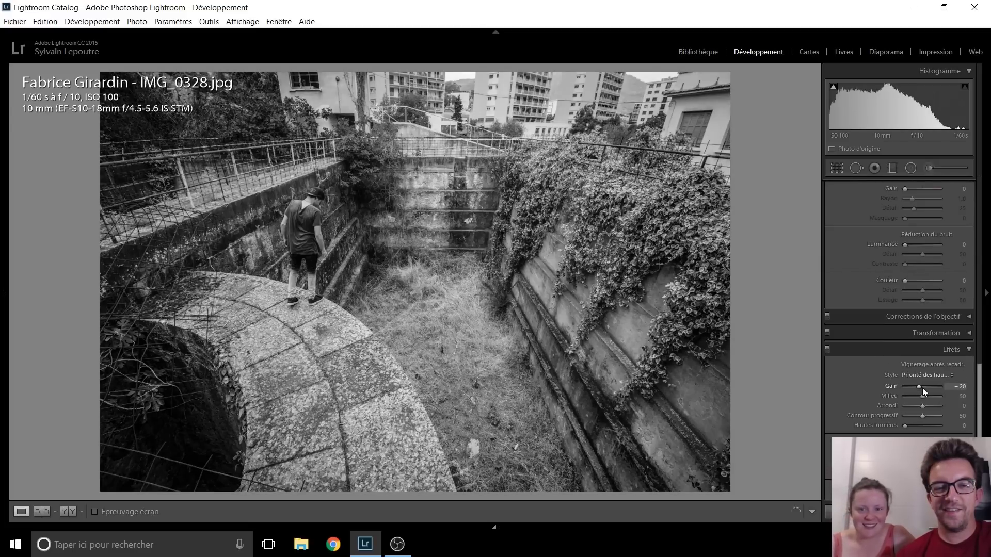
scroll(845, 357, up, 8)
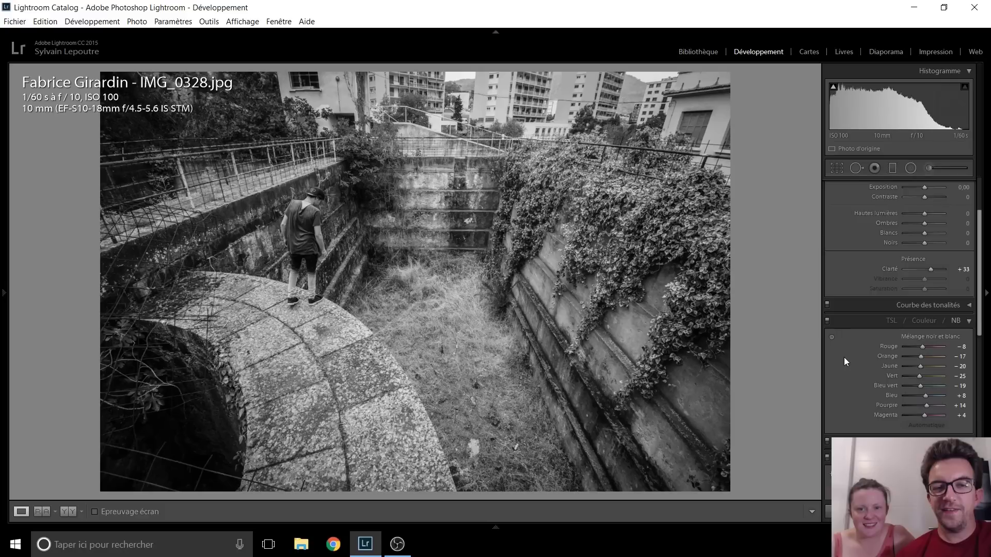
scroll(844, 357, up, 2)
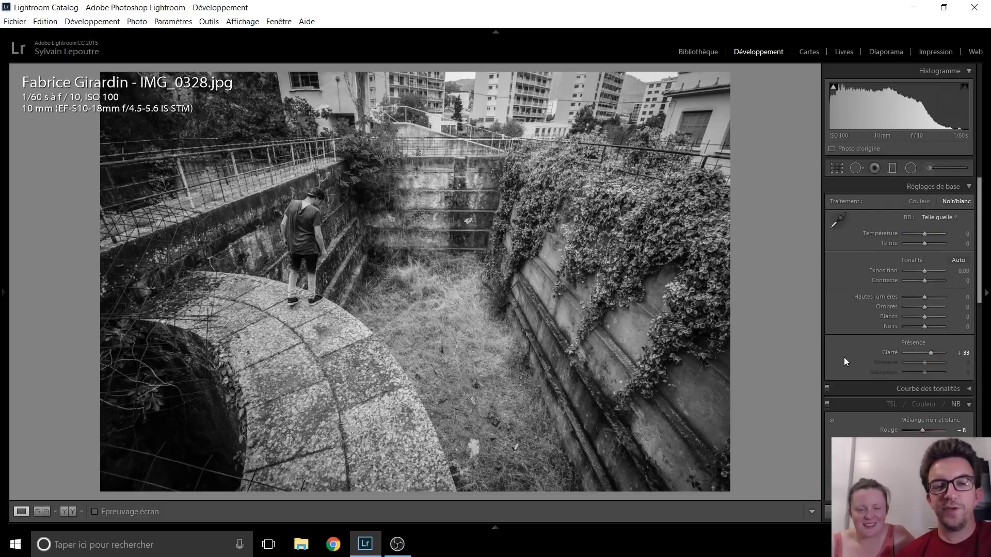
click(892, 404)
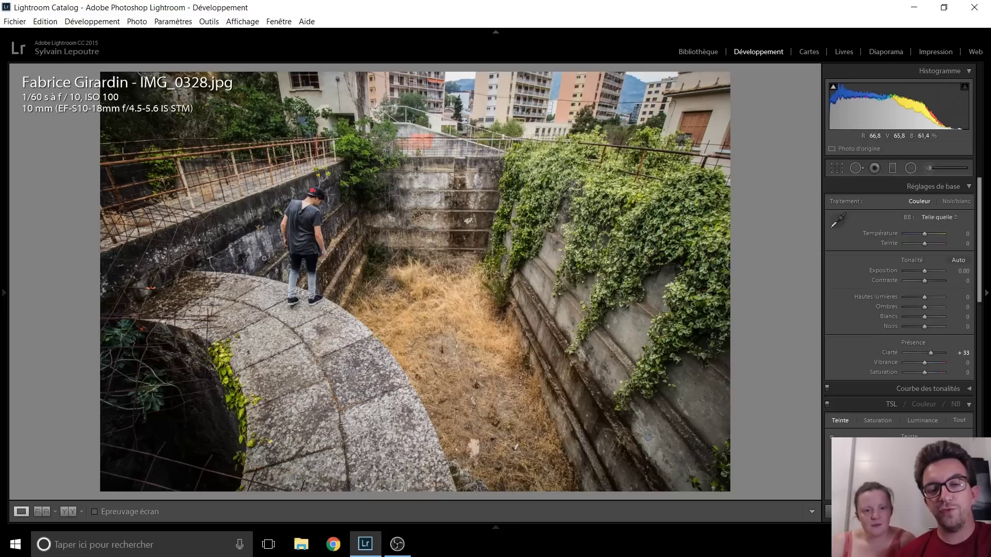
Crop IMG_0328's top edge down past the buildings, then raise it slightly and reapply
drag(309, 190, 319, 177)
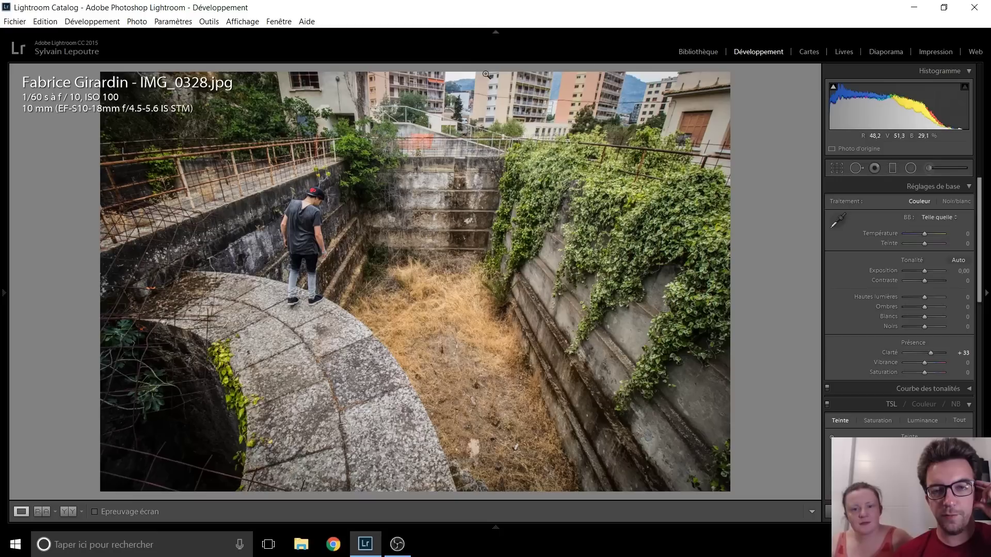
click(837, 168)
drag(418, 67, 418, 137)
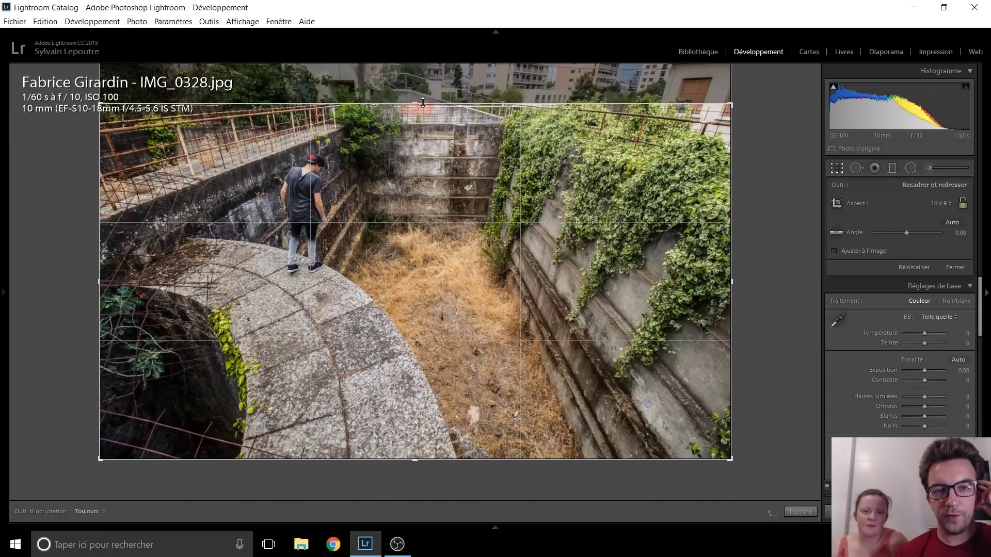
key(Return)
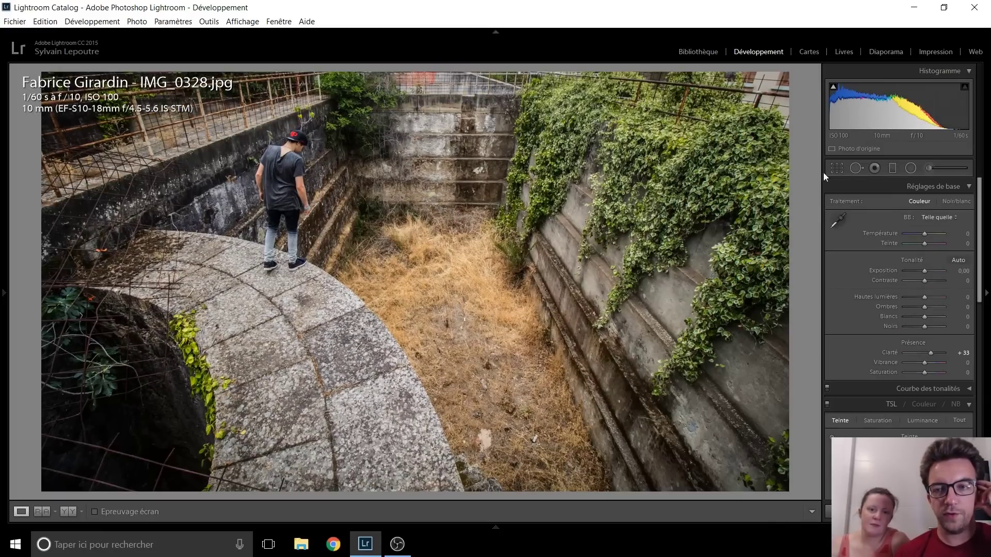
click(838, 167)
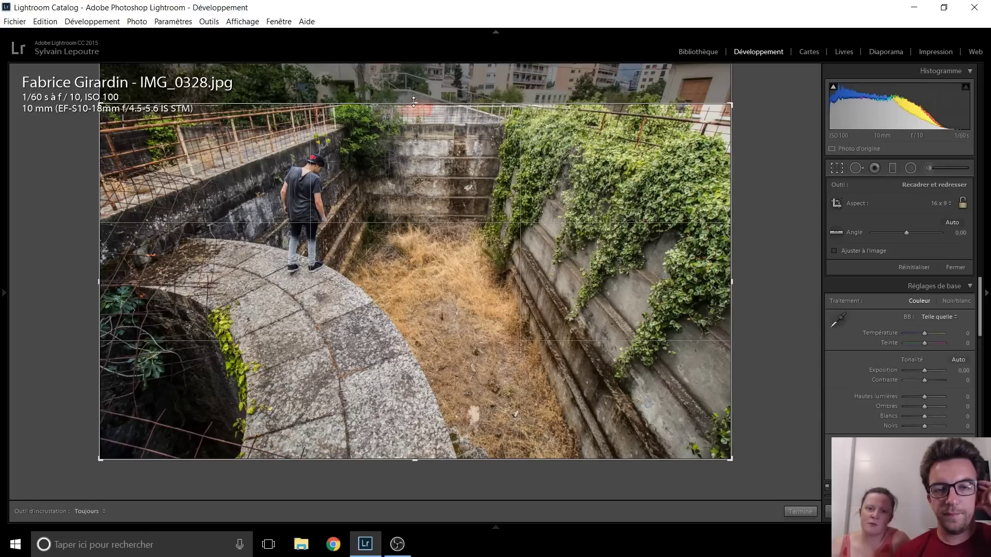
drag(416, 104, 418, 98)
key(Return)
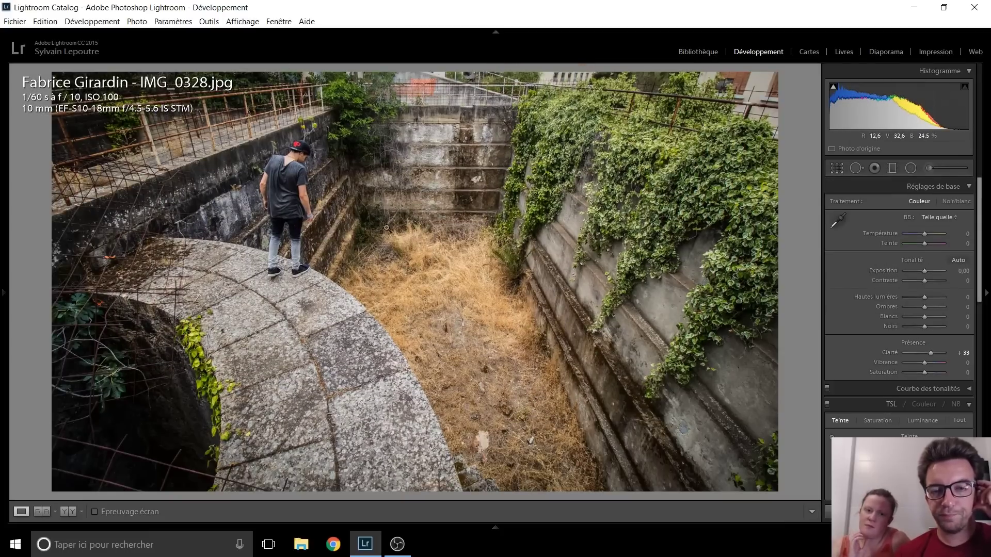
Make IMG_0328 black and white with Exposure +0.73, Contrast −17 and Blacks −23
click(954, 403)
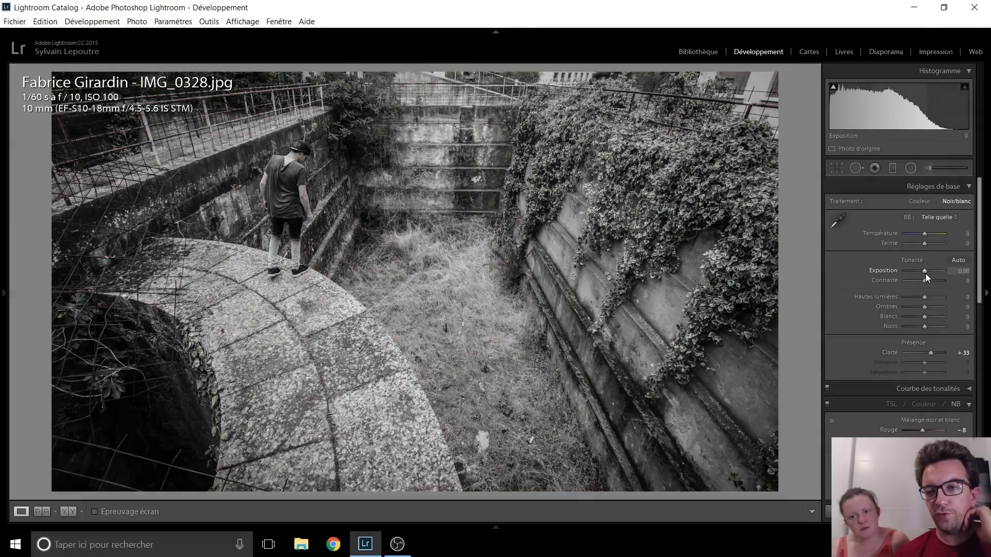
drag(926, 275, 928, 273)
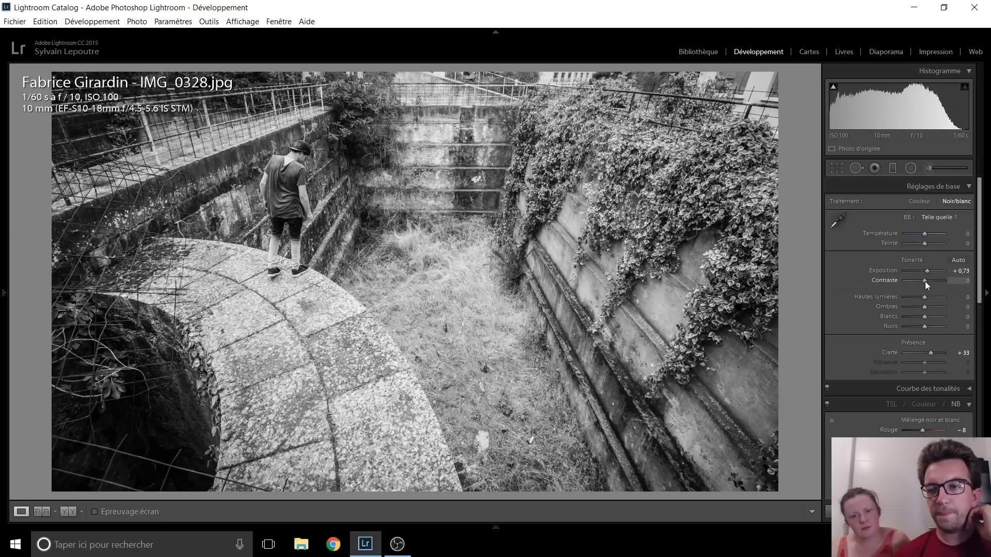
drag(925, 280, 919, 281)
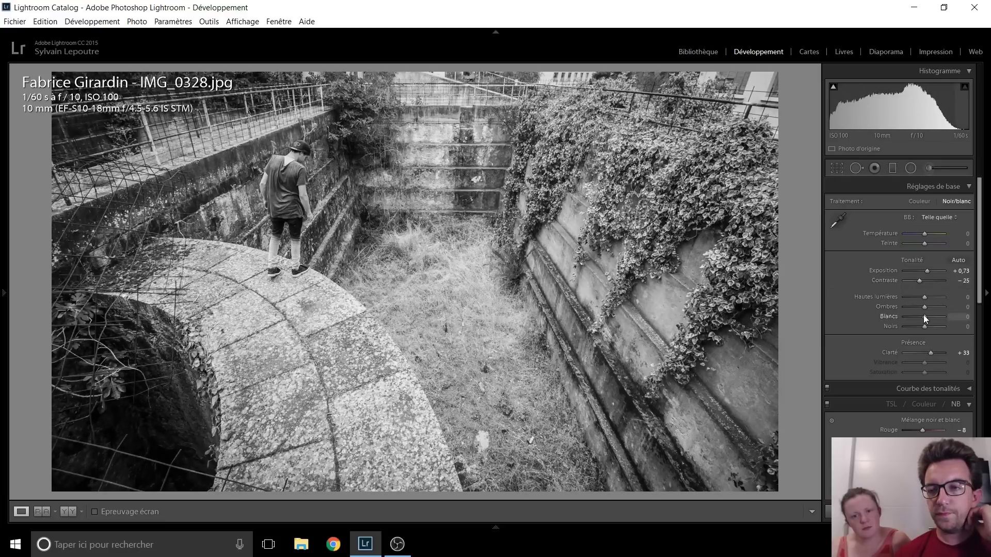
drag(926, 328, 922, 327)
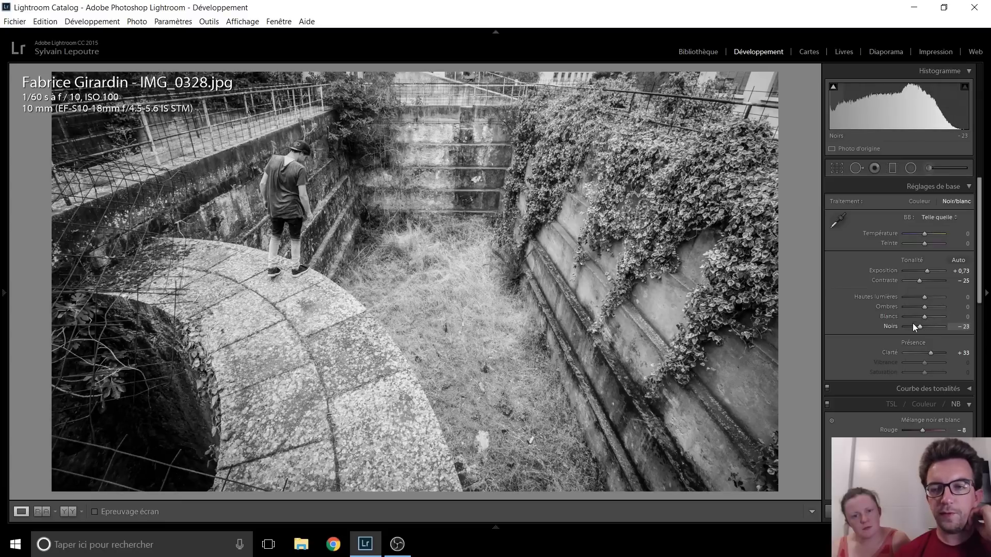
drag(919, 283, 921, 283)
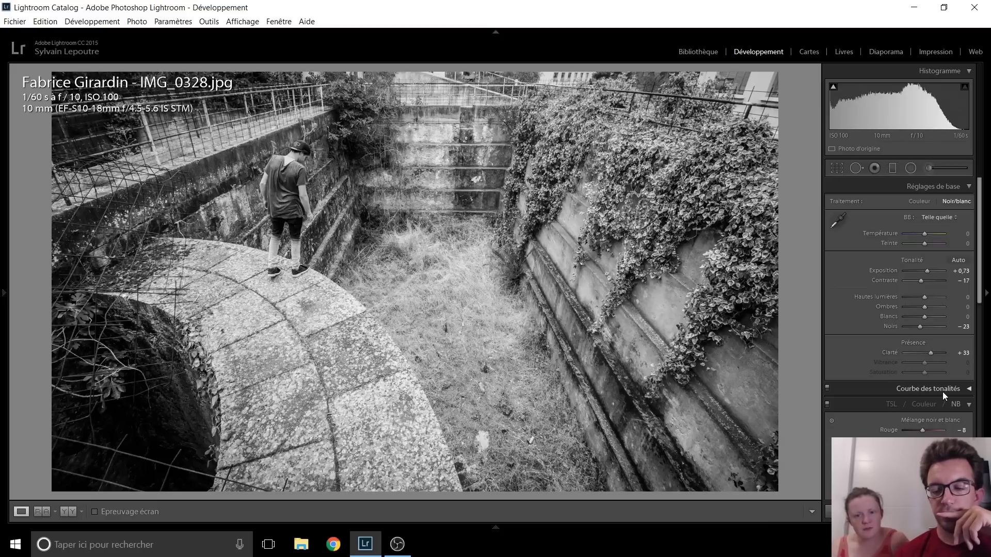
Advance to the black-and-white woodland shot of two children
key(Right)
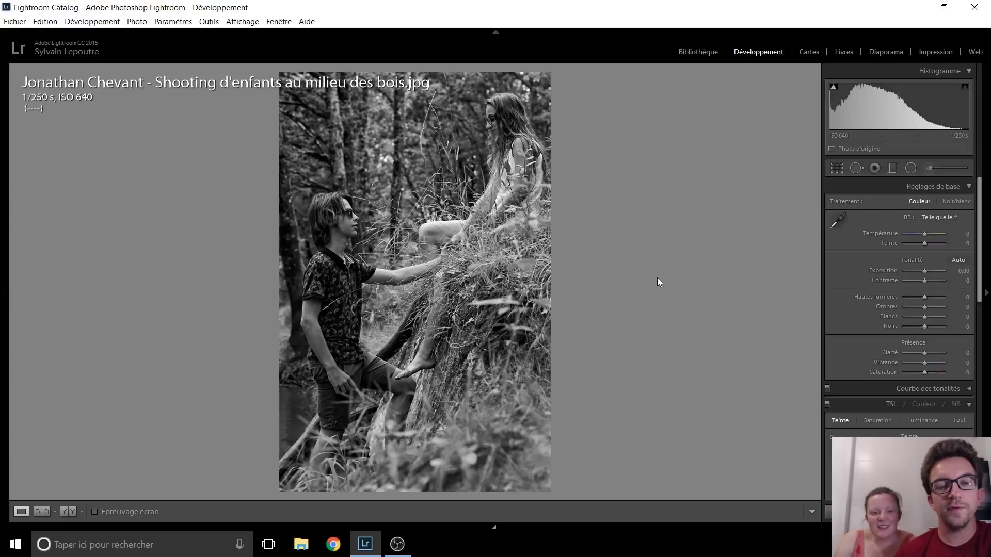
Advance to the wheat-ears close-up and zoom in to inspect its detail at full size
key(Right)
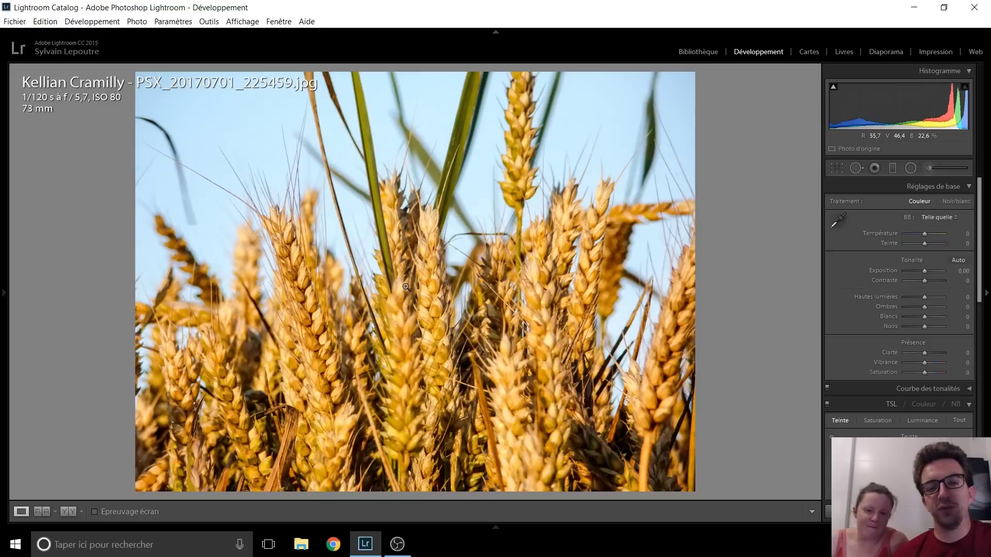
drag(278, 250, 266, 226)
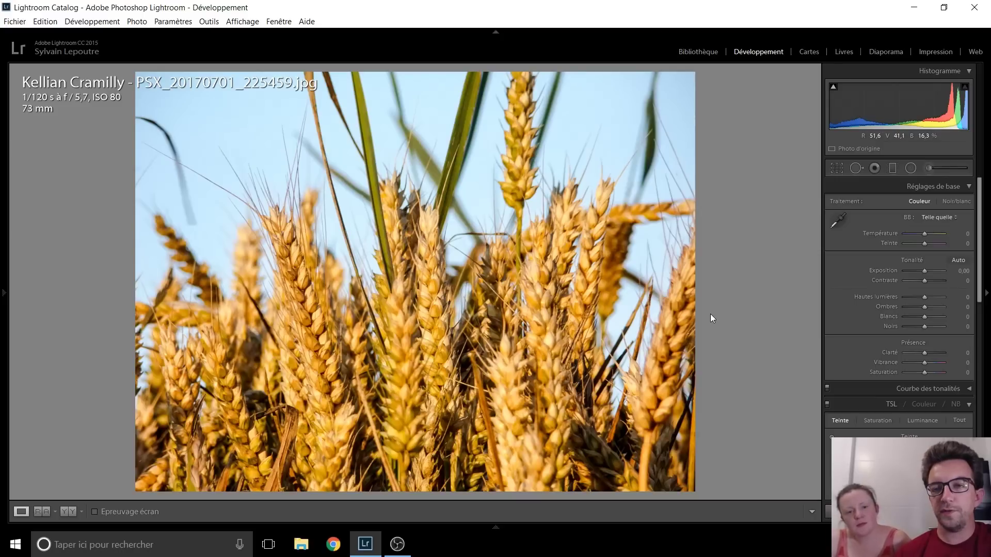
Advance to IMG_8358.jpg, the couple picnicking below a mountain
key(Right)
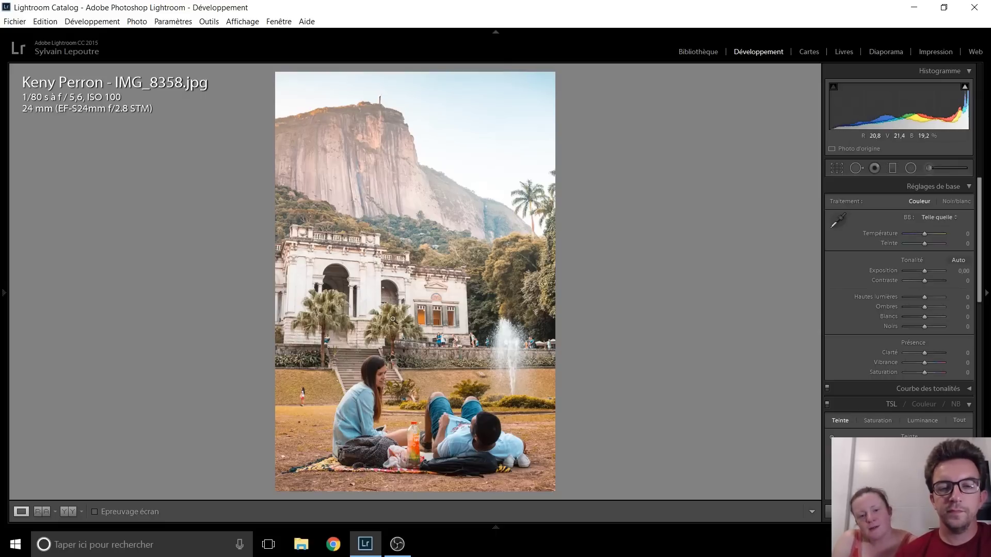
click(345, 297)
mouse_move(361, 292)
mouse_down()
mouse_move(423, 321)
mouse_move(357, 263)
mouse_up()
mouse_move(702, 495)
mouse_down()
mouse_move(637, 288)
mouse_move(270, 187)
mouse_move(460, 298)
mouse_up()
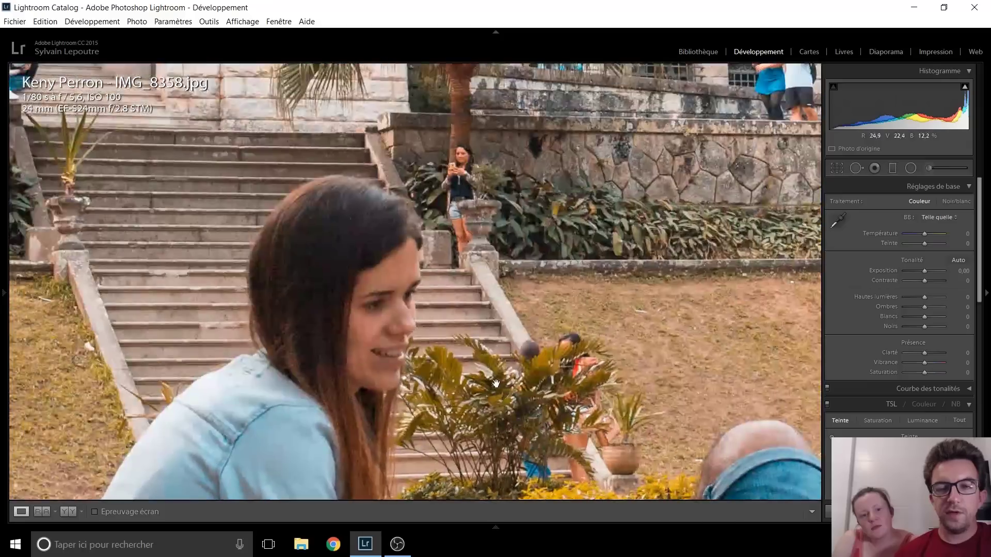
click(460, 298)
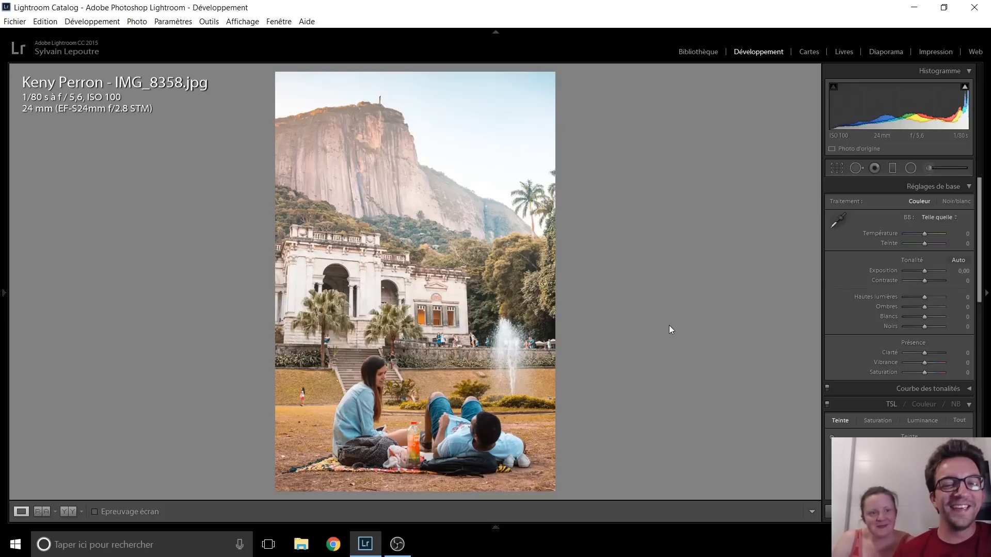
Advance to y6e5mjp572qkxnci89jm.jpg, the backlit curly-haired child at sunset
key(Right)
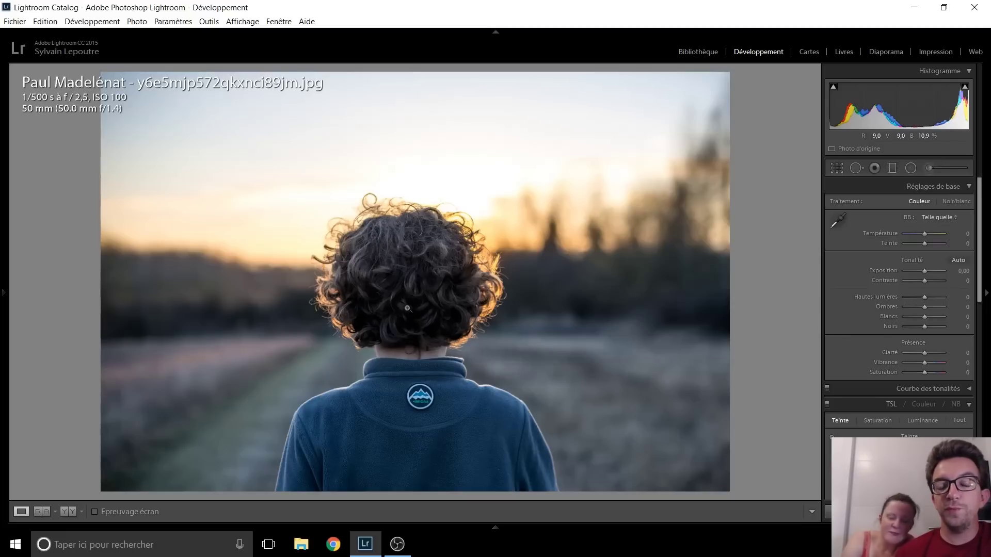
Apply a tight 1 x 1 square crop around the child's curls, then revert to the original in History
click(837, 168)
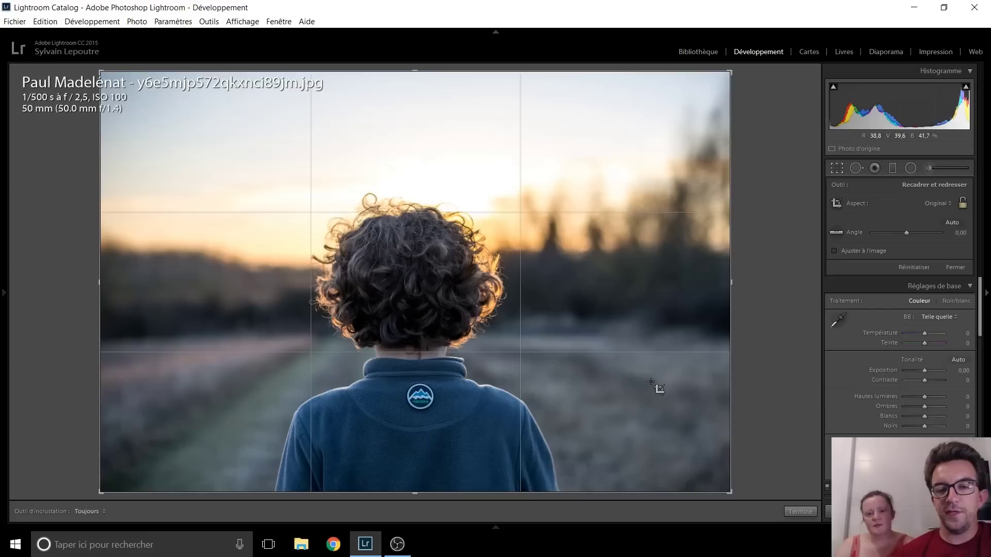
click(935, 203)
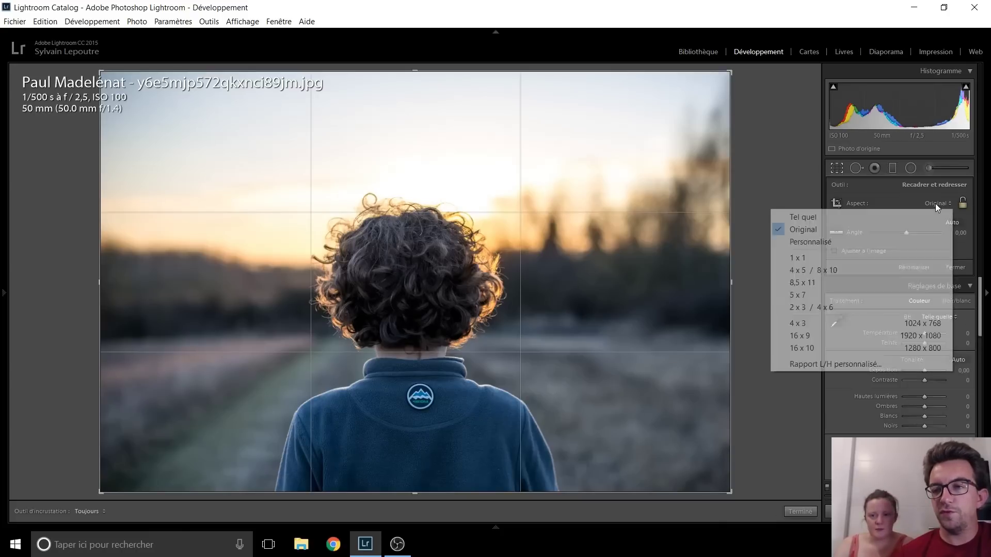
click(812, 261)
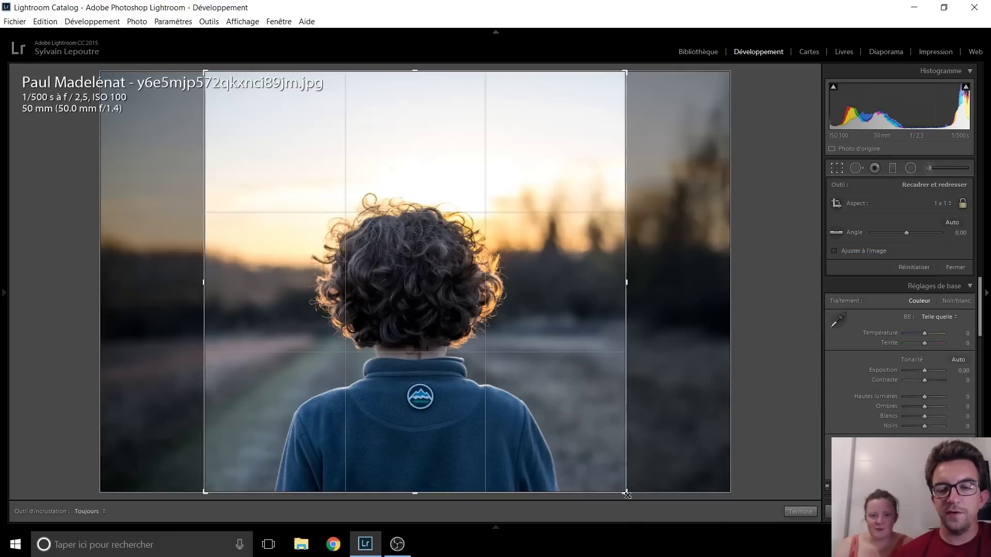
drag(626, 492, 612, 444)
drag(257, 121, 287, 169)
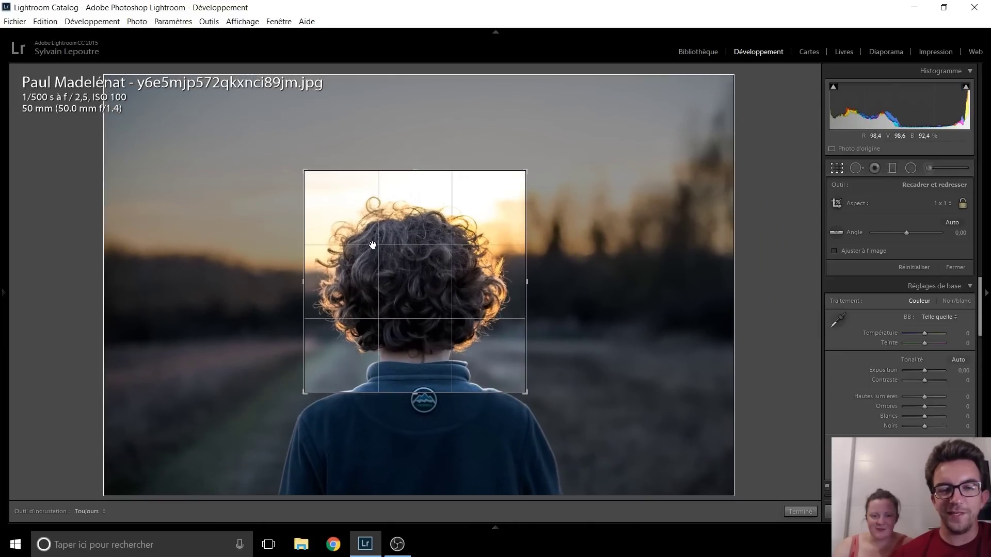
key(Return)
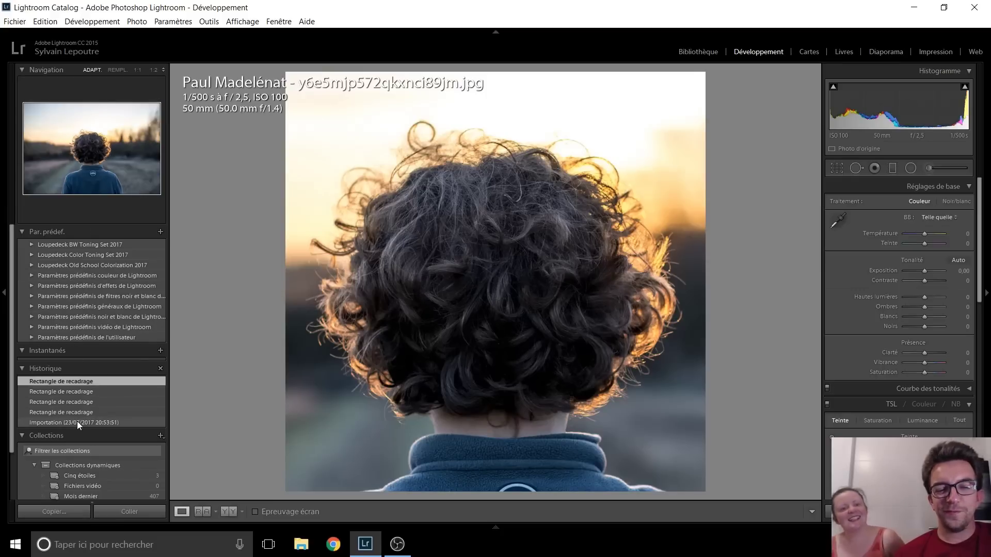
click(76, 421)
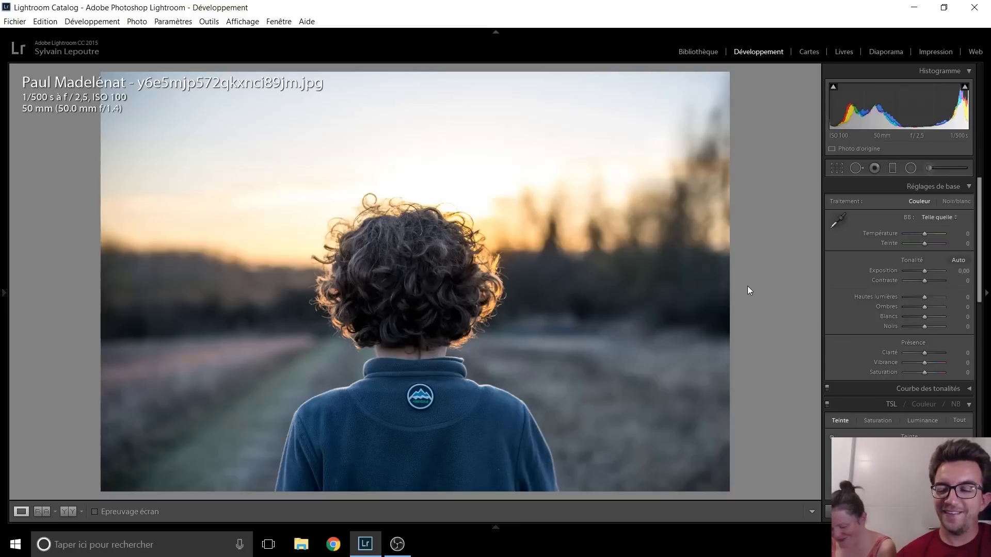
Advance to chateau contre jour.jpg, the castle silhouetted at sunset
key(Right)
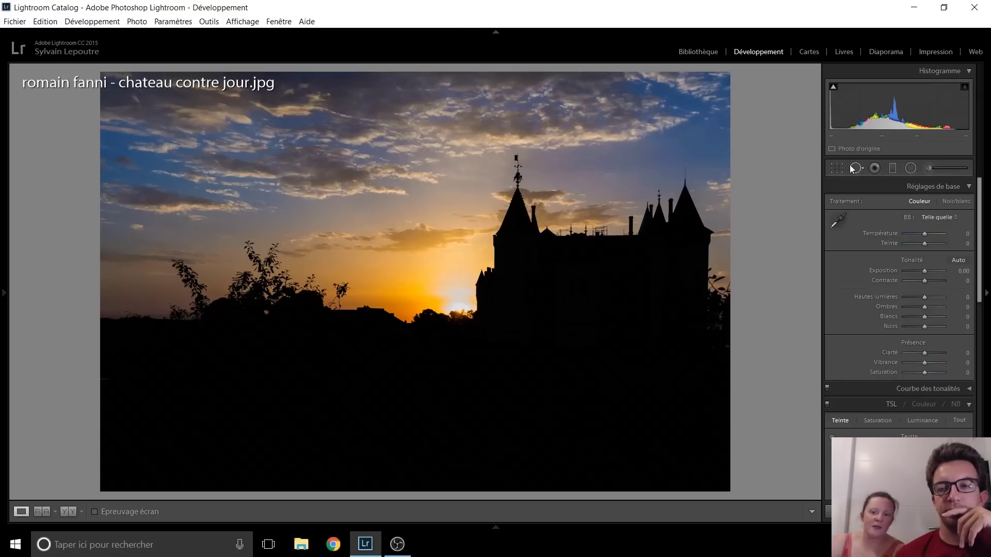
Raise the castle photo's bottom crop edge to trim the dark foreground, and apply
click(838, 171)
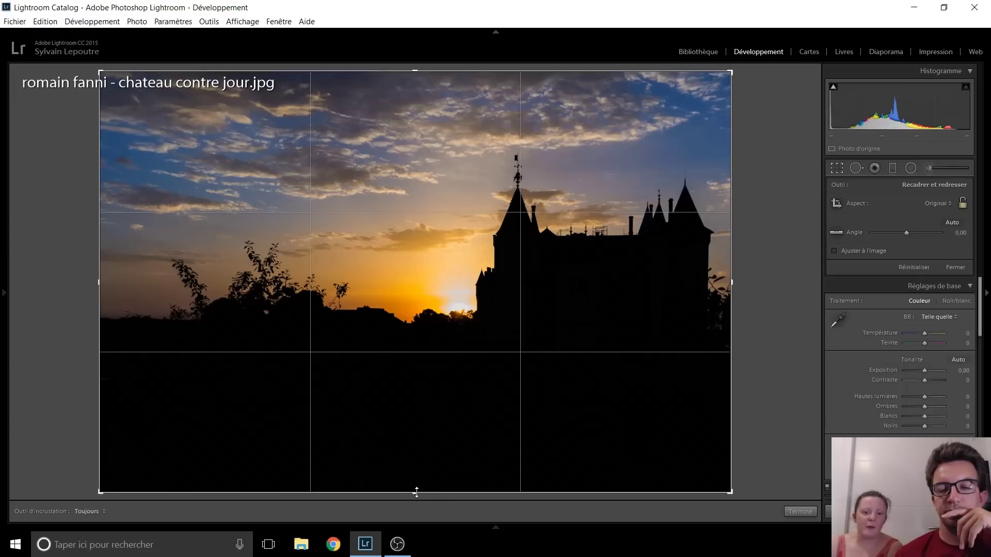
drag(416, 491, 416, 482)
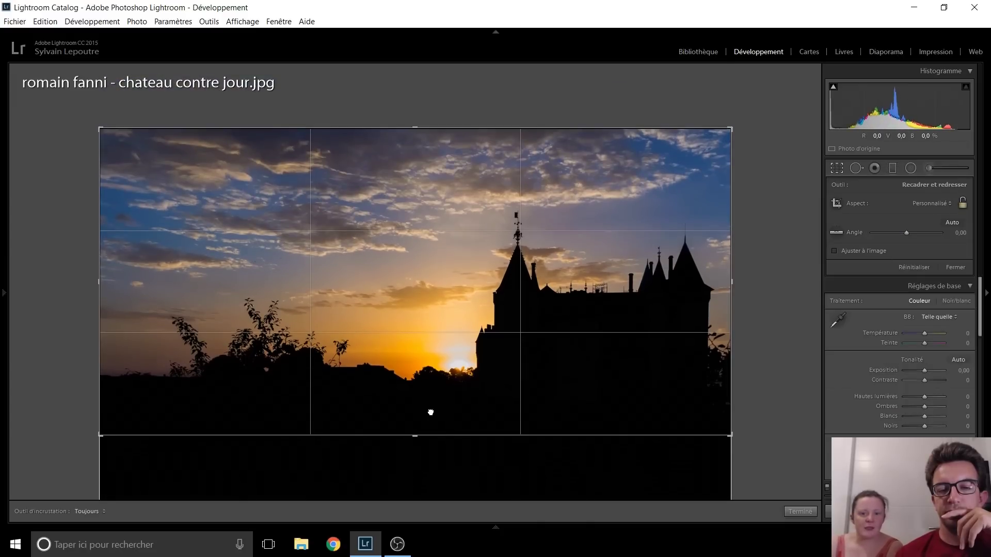
key(Return)
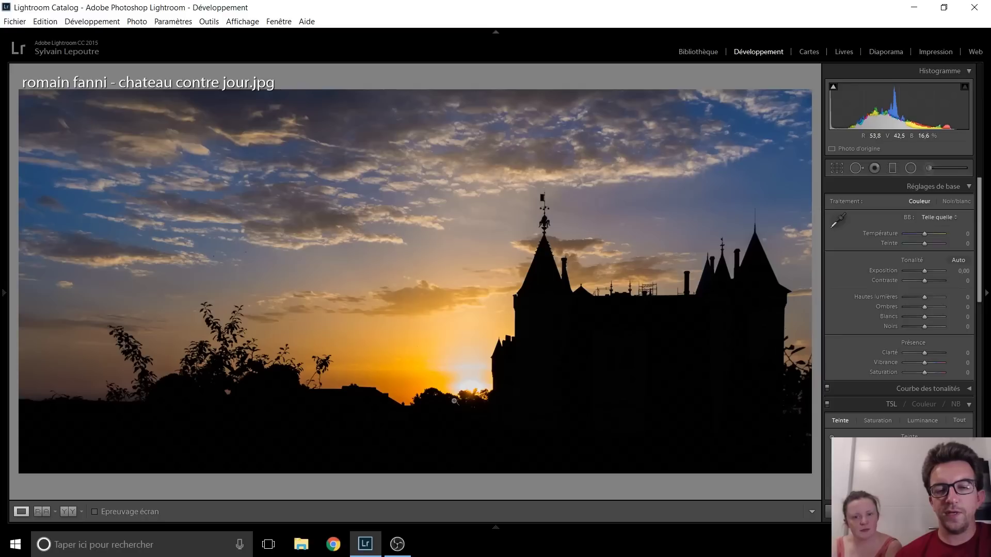
Zoom 1:1 on the castle spire, return to Fit, then advance to IMG_6983.jpg
click(547, 231)
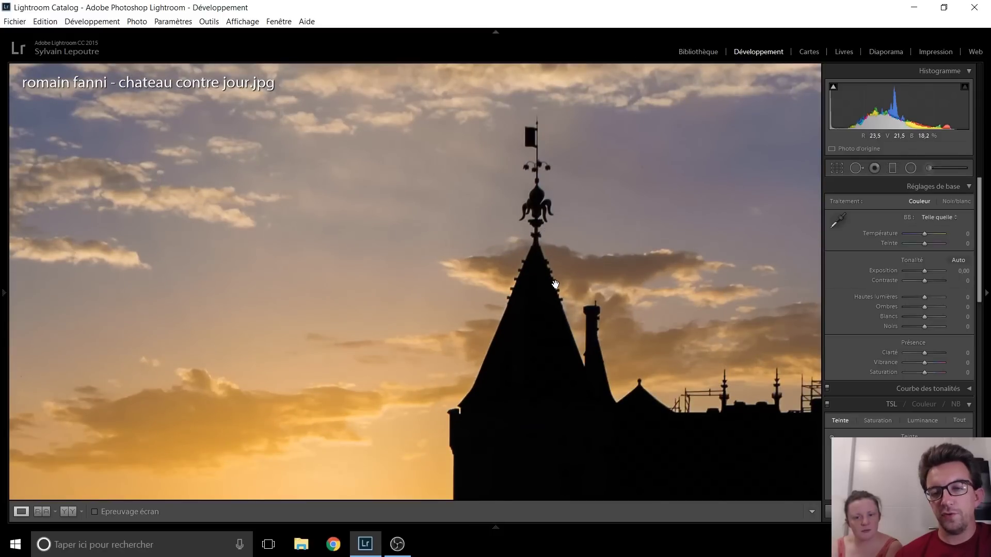
click(566, 319)
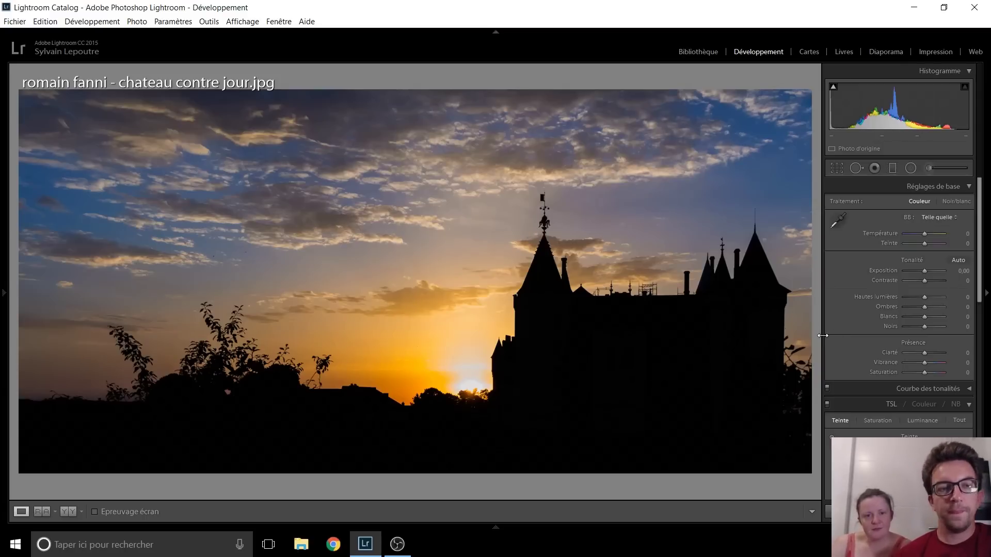
key(Right)
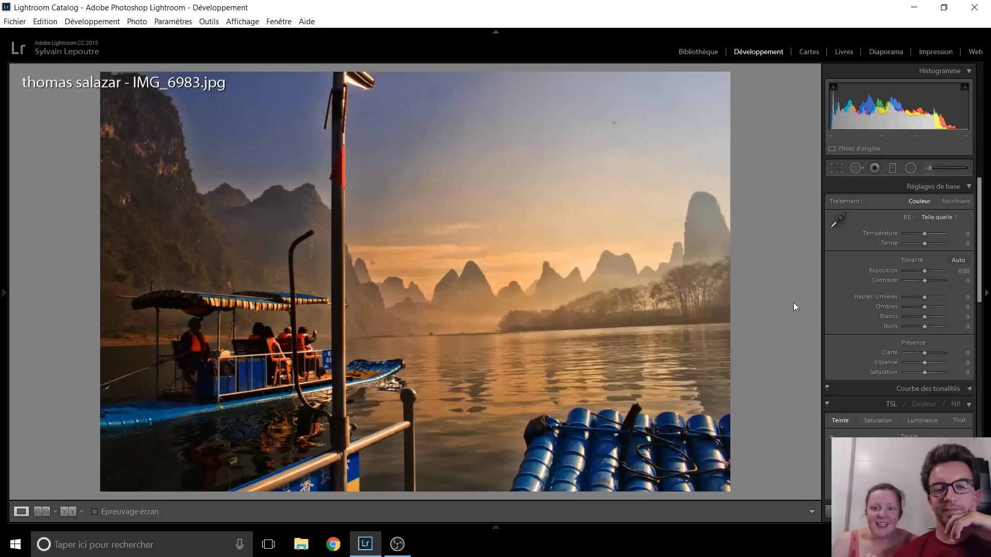
Zoom in on the hazy sky to look for dust spots, then show the filmstrip
click(369, 264)
drag(381, 265, 312, 393)
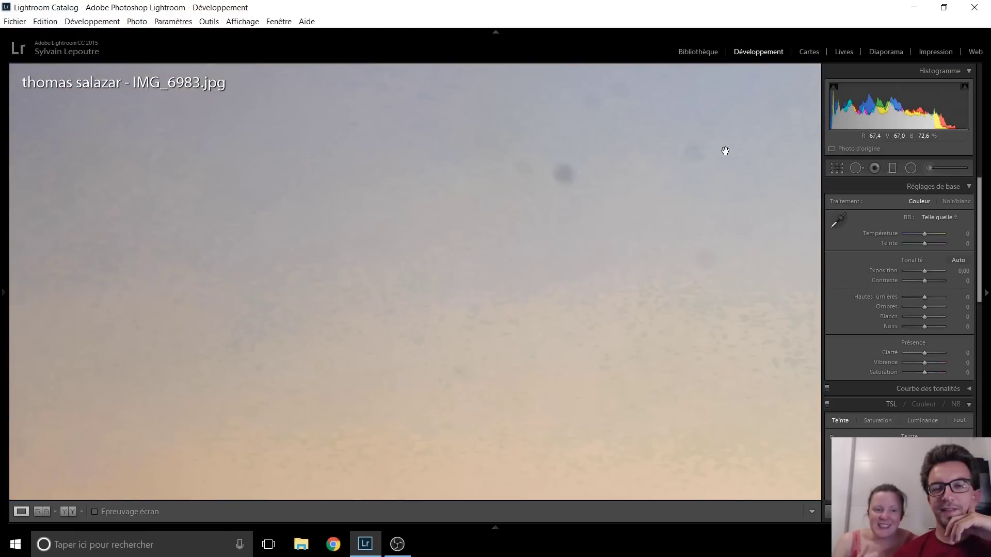
click(612, 267)
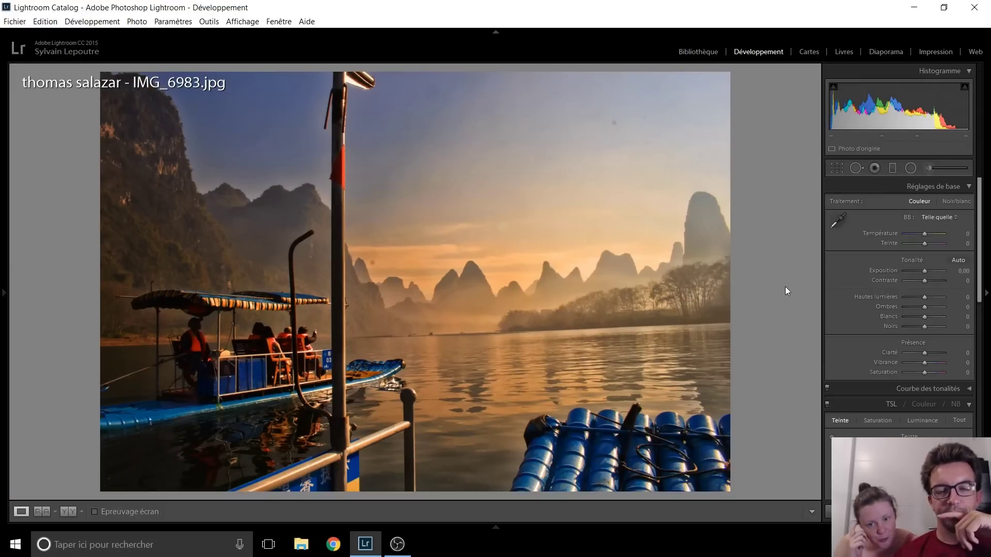
click(496, 527)
click(495, 528)
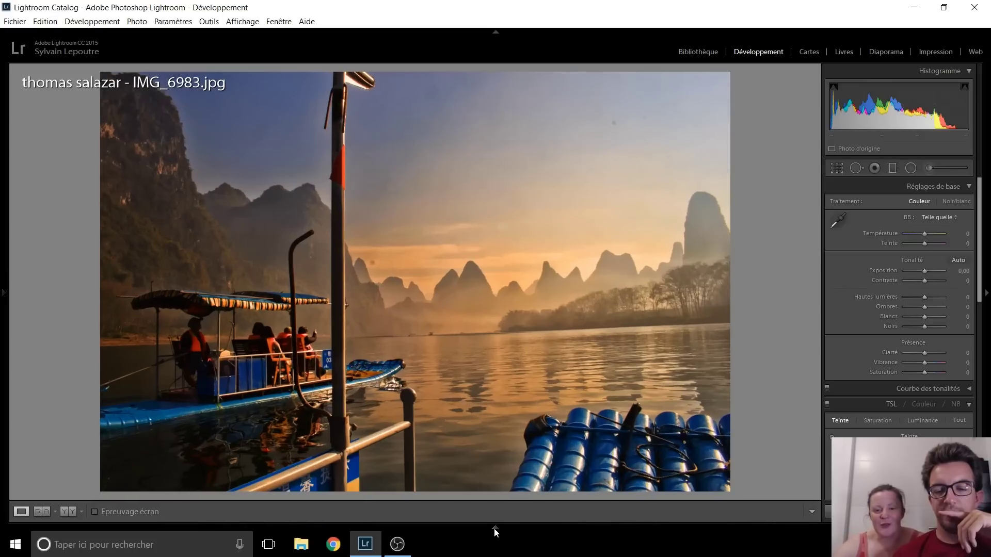
click(494, 529)
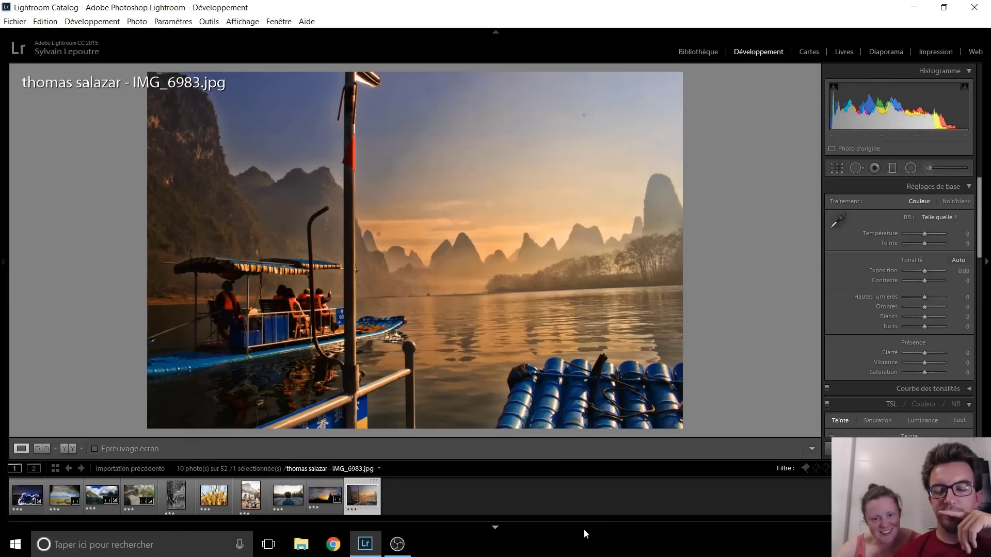
With Visualize Spots on, remove the dust spots in the sky and close Spot Removal
click(856, 169)
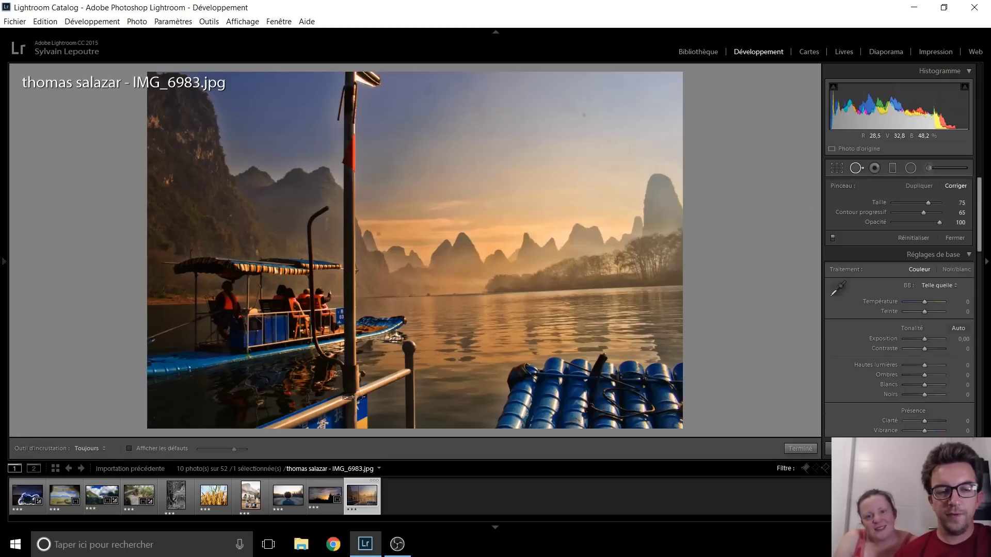
click(128, 448)
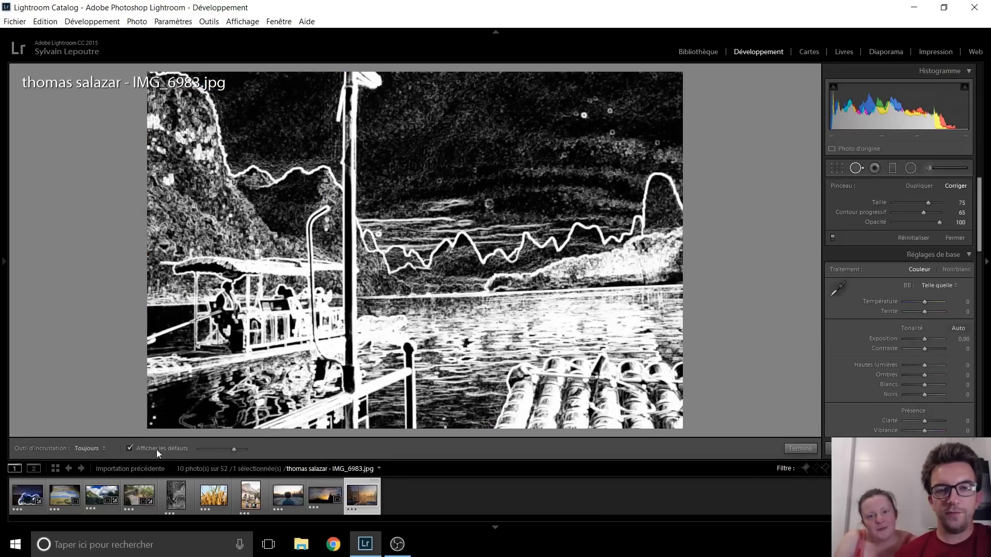
drag(237, 451, 230, 450)
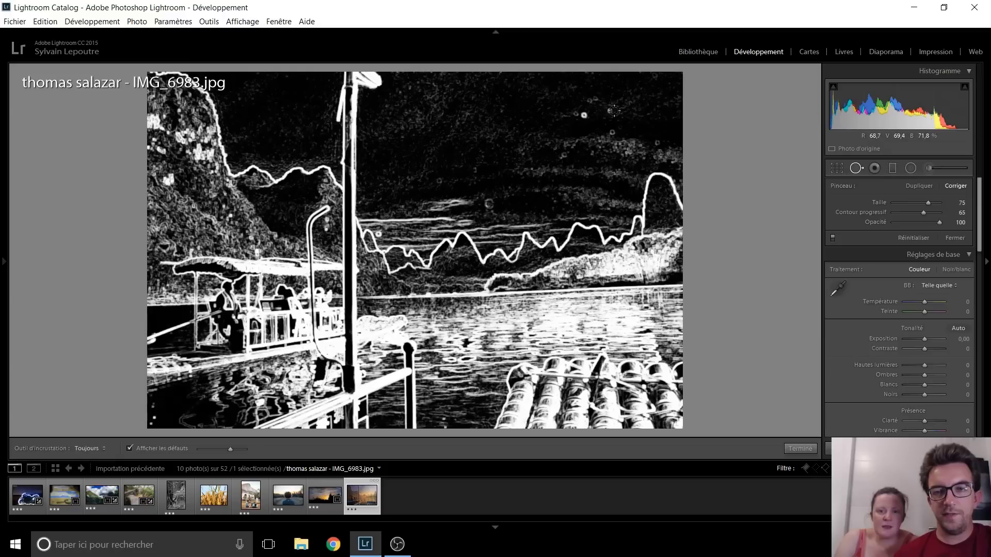
click(585, 115)
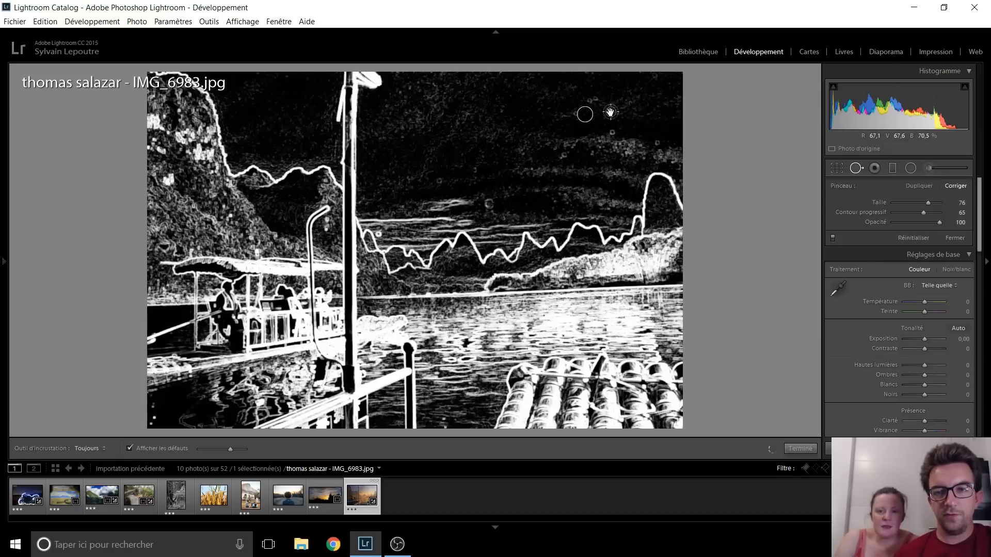
click(613, 133)
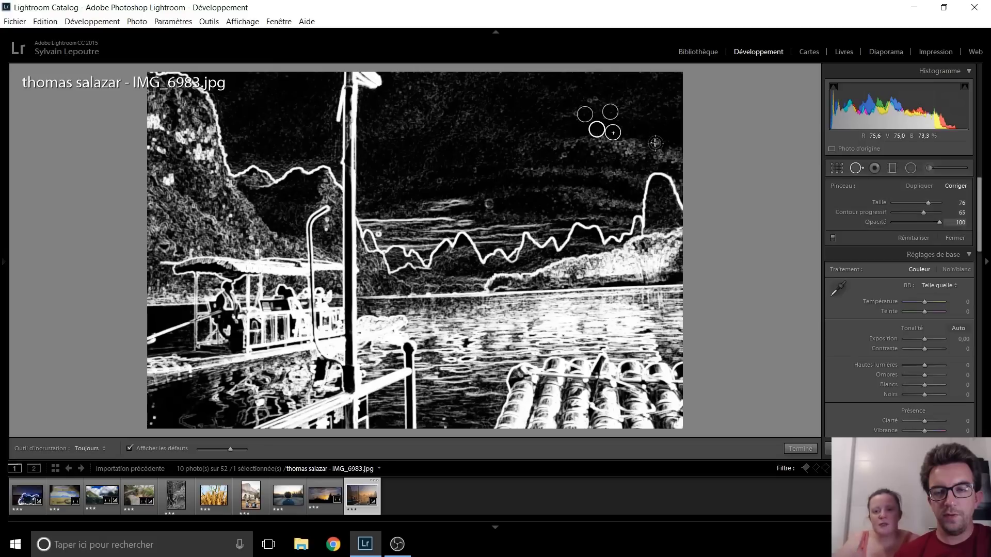
click(655, 143)
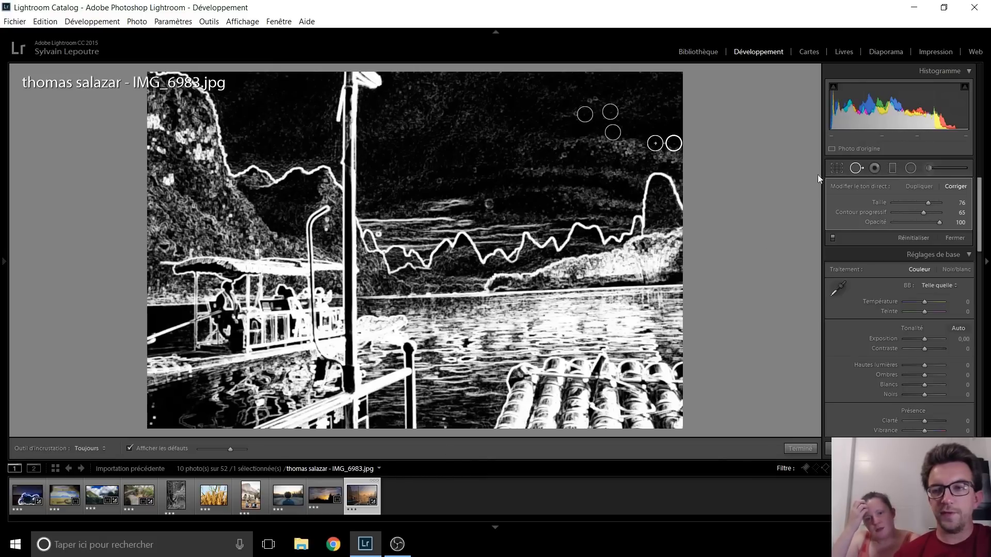
click(856, 167)
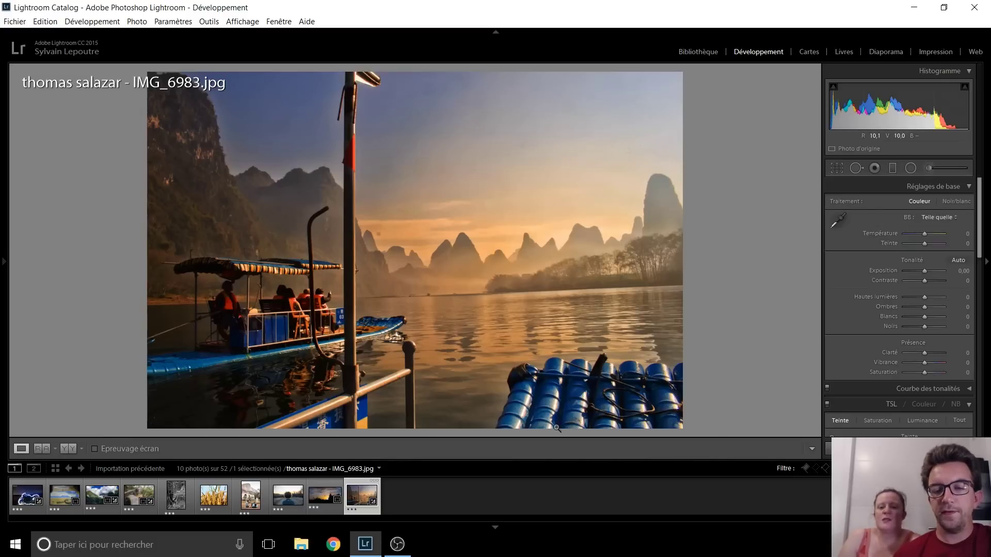
Collapse the bottom filmstrip so IMG_6983.jpg shows larger
click(496, 528)
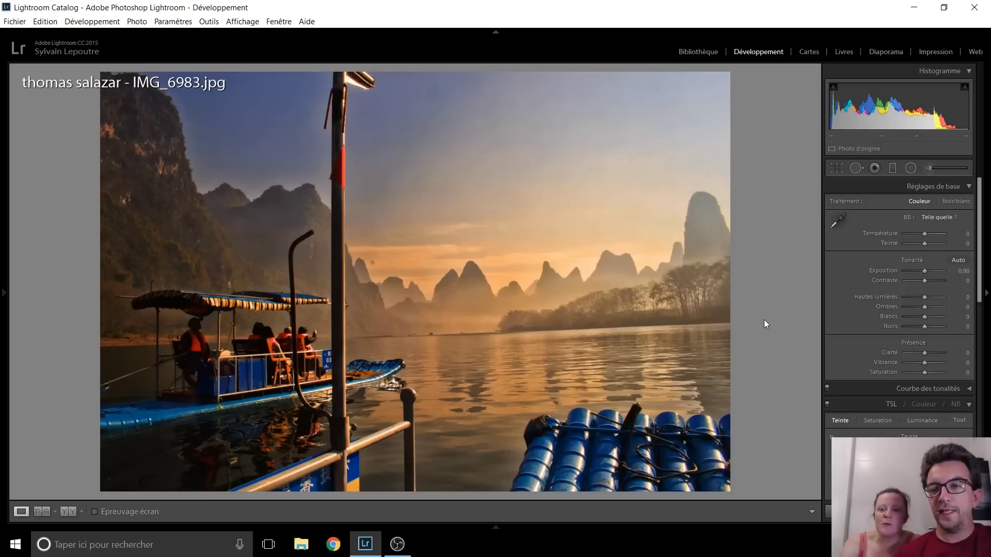
Straighten IMG_6983.jpg along the horizon to a 2.18° angle and apply the crop
click(836, 168)
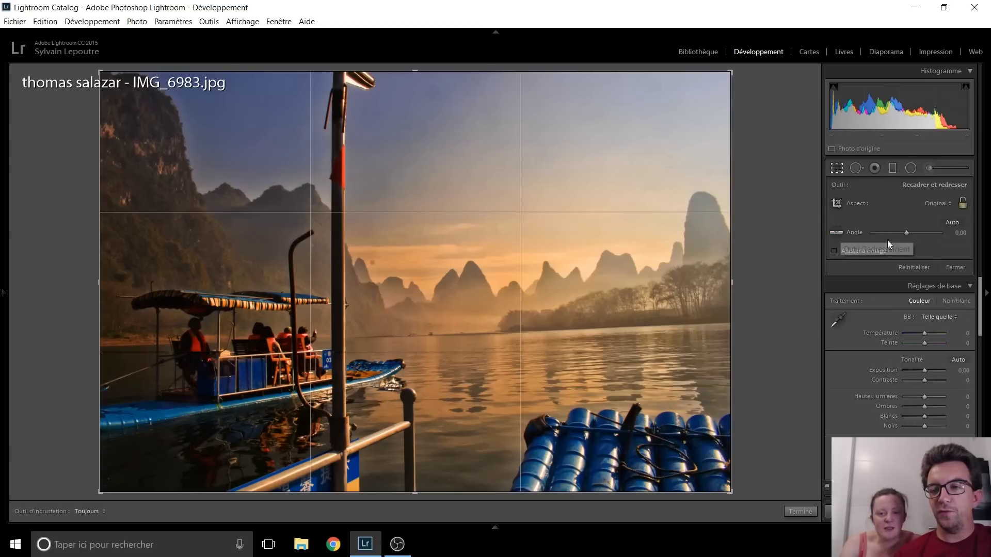
drag(906, 233, 907, 233)
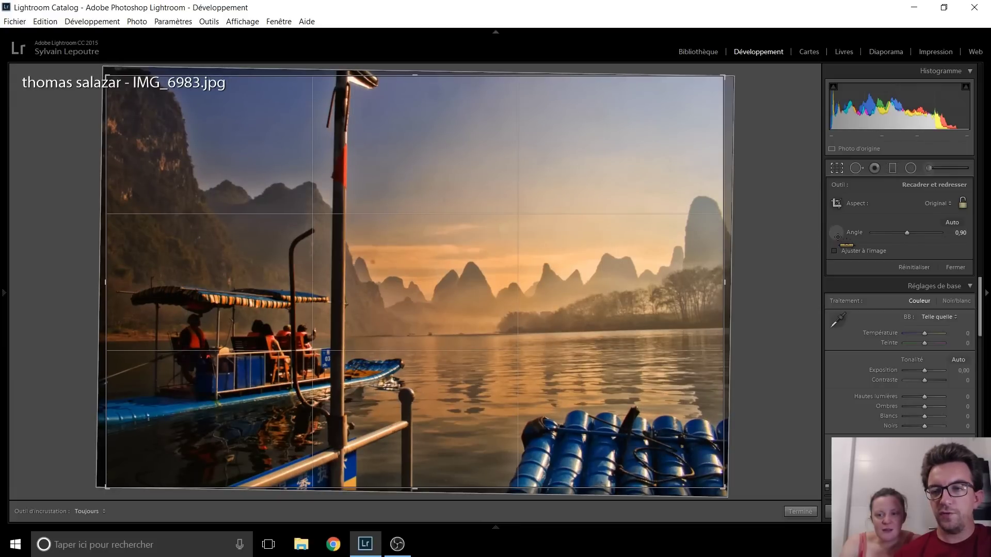
drag(380, 335, 725, 327)
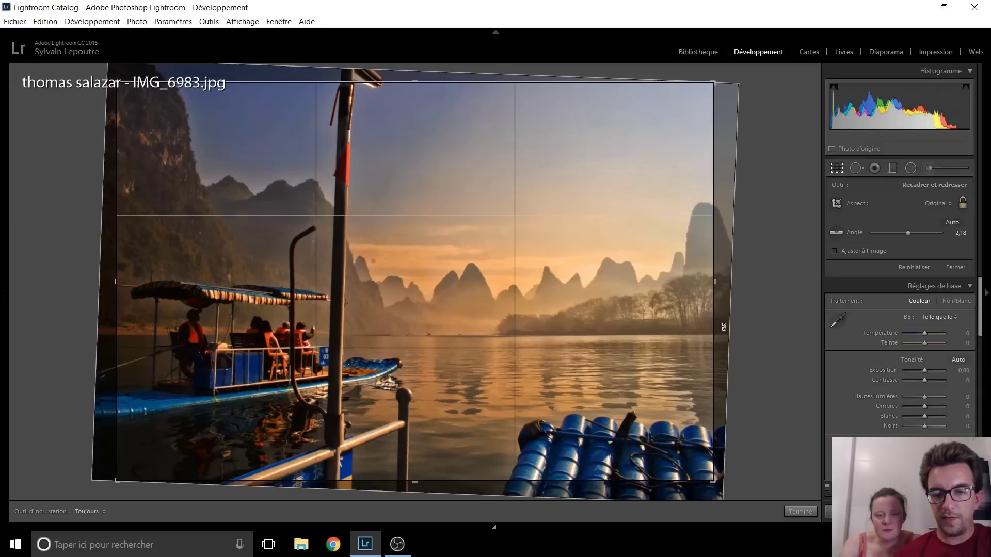
key(Return)
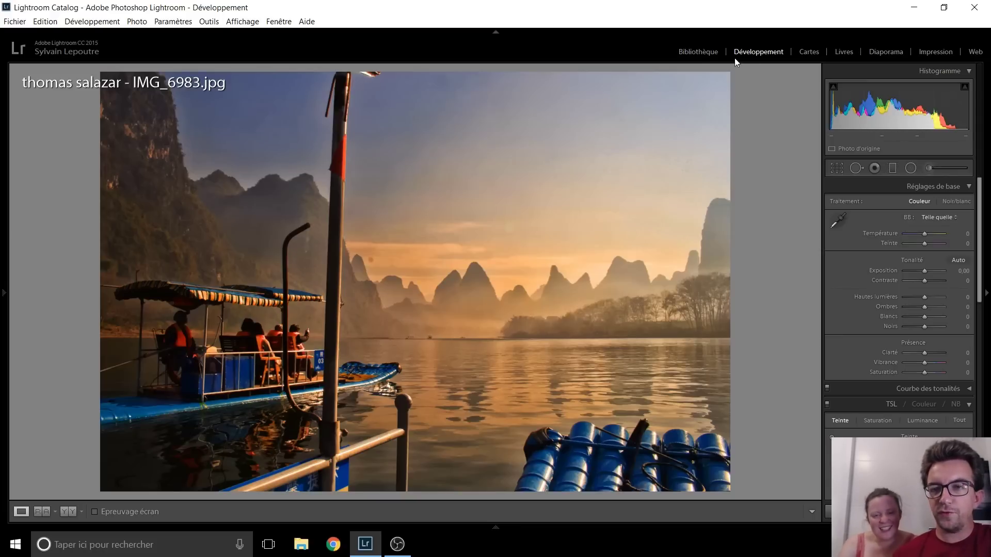
Filter the Library grid to flagged photos and open the wine-glass sunset in Develop
click(703, 52)
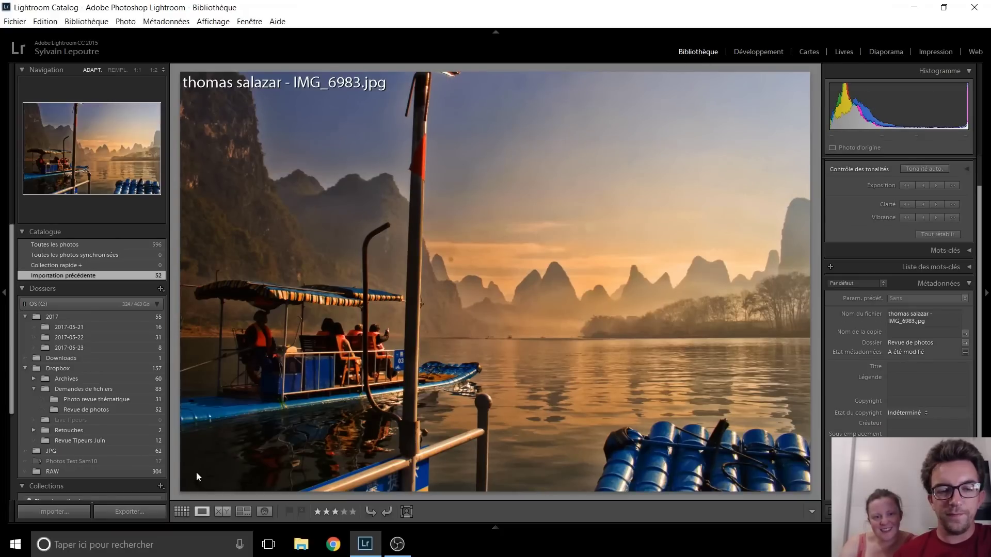
click(181, 511)
click(628, 85)
click(533, 85)
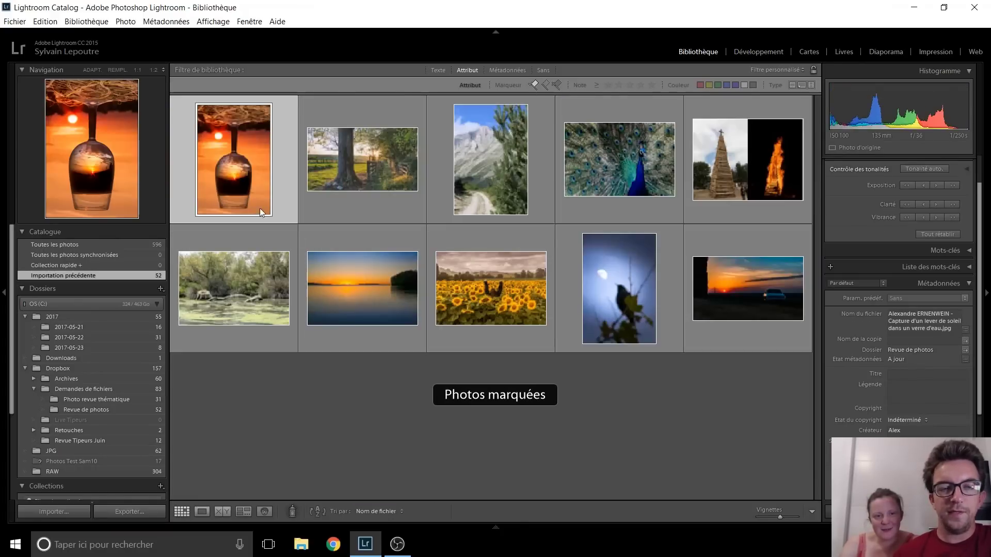
double_click(208, 166)
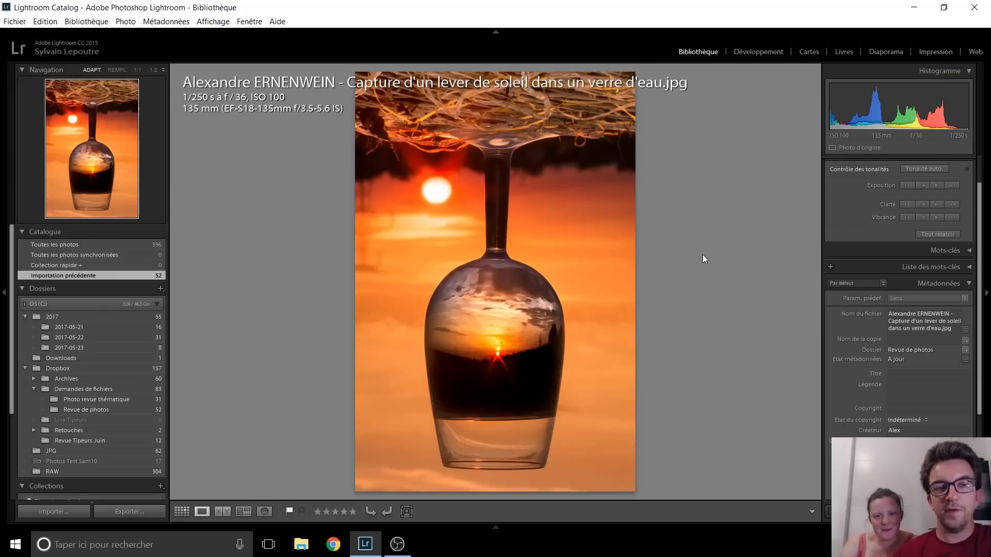
key(F7)
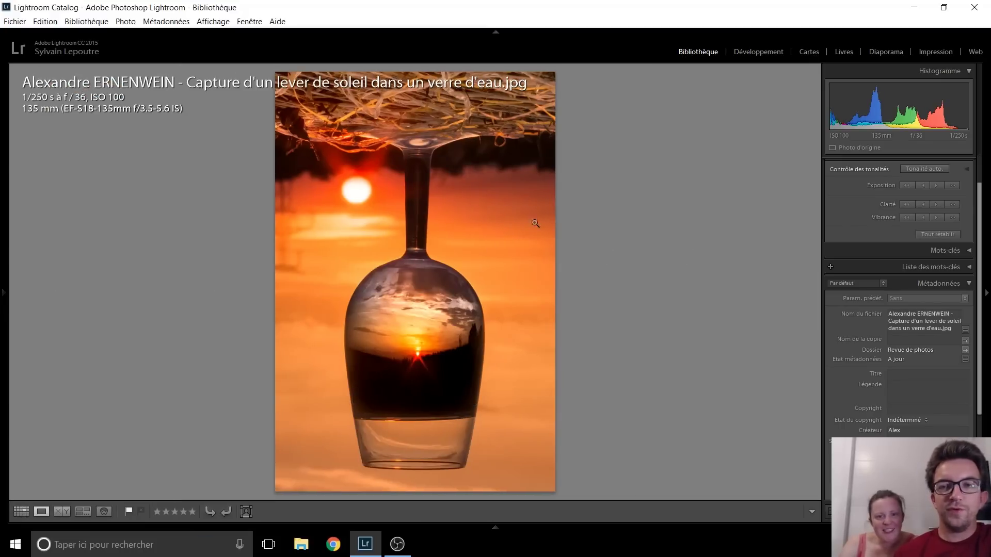
click(744, 51)
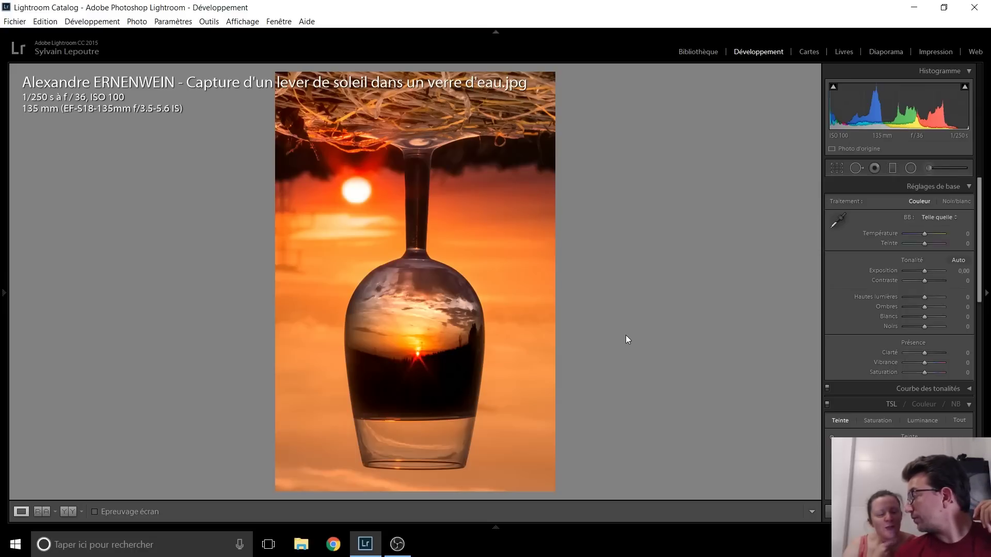
Advance to the next photo, the sunset behind a tree and wooden fence
key(Right)
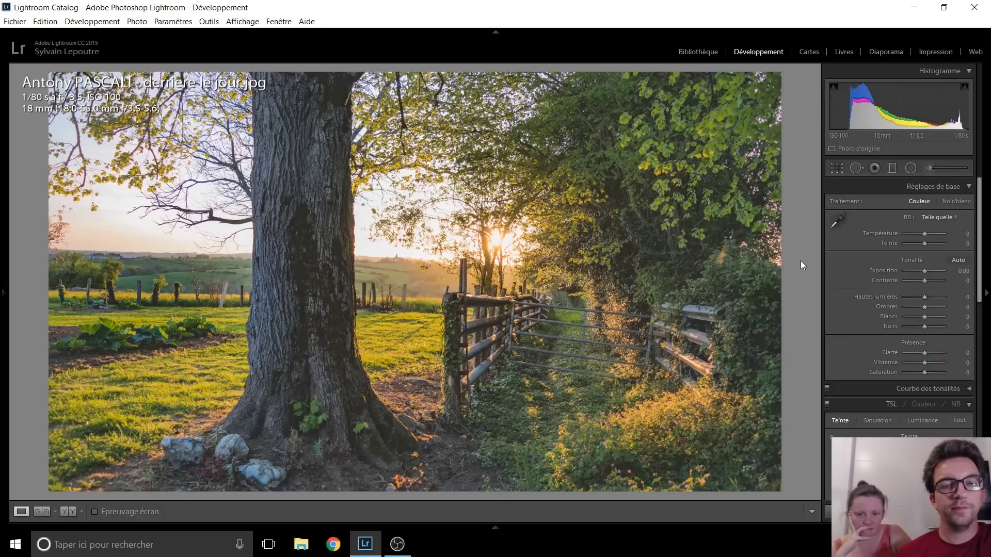
Advance to the next photo, the mountain path framed by pine branches
key(Right)
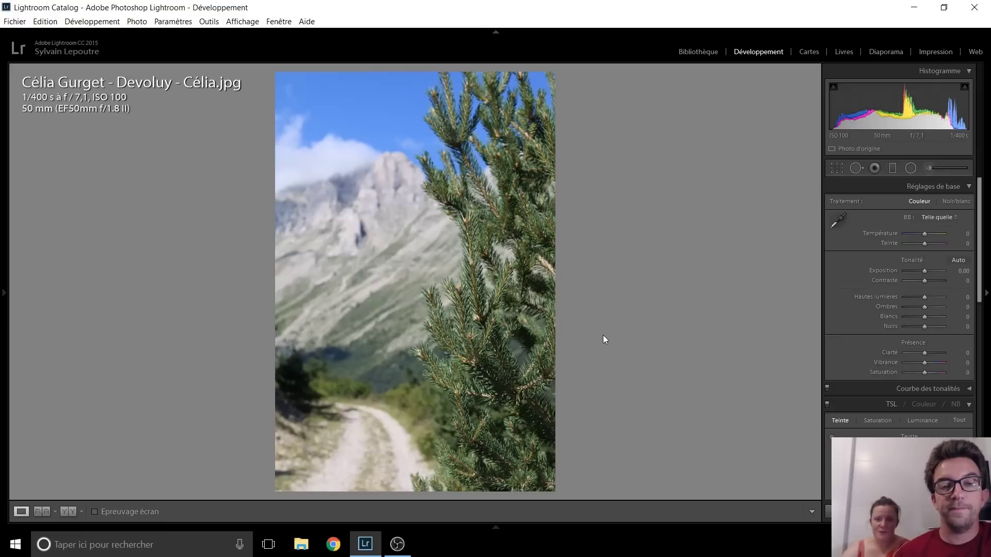
Advance to the next submission, the peacock with its tail fanned out
key(Right)
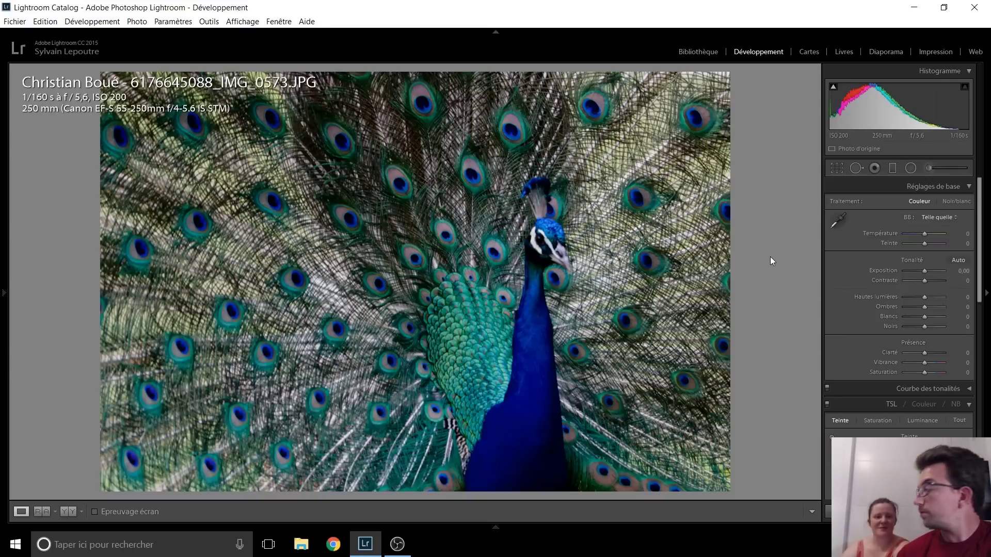
Advance to the St Clair bonfire diptych, unlit by day and blazing at night
key(Right)
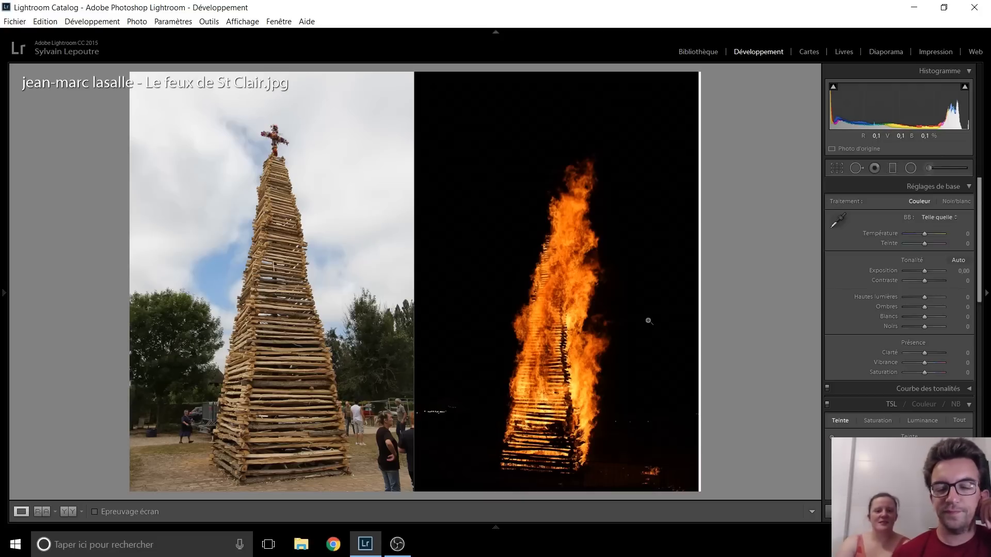
Advance to the Camargue driftwood-in-the-marsh photo
key(Right)
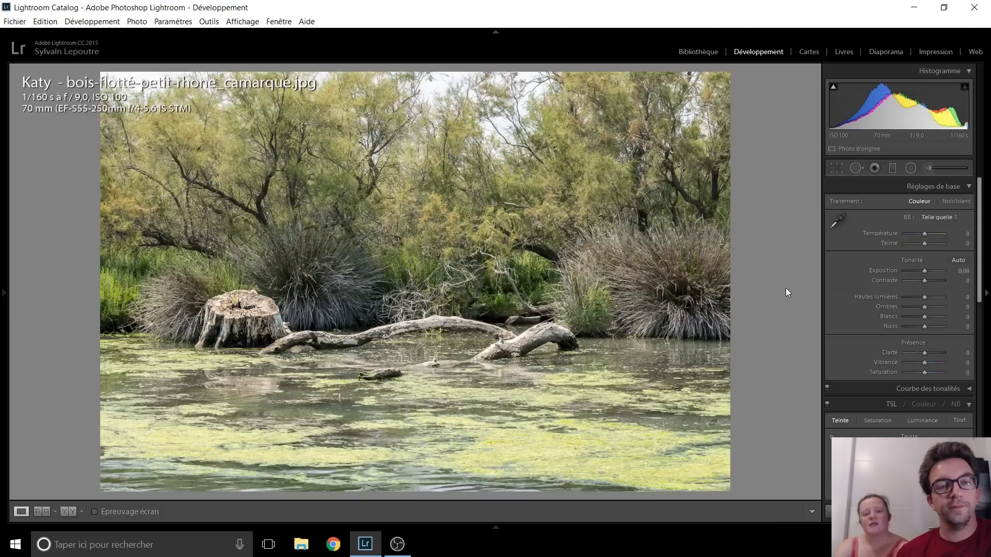
Try the driftwood photo in black and white, testing clarity and highlights, then reset both to zero
click(957, 403)
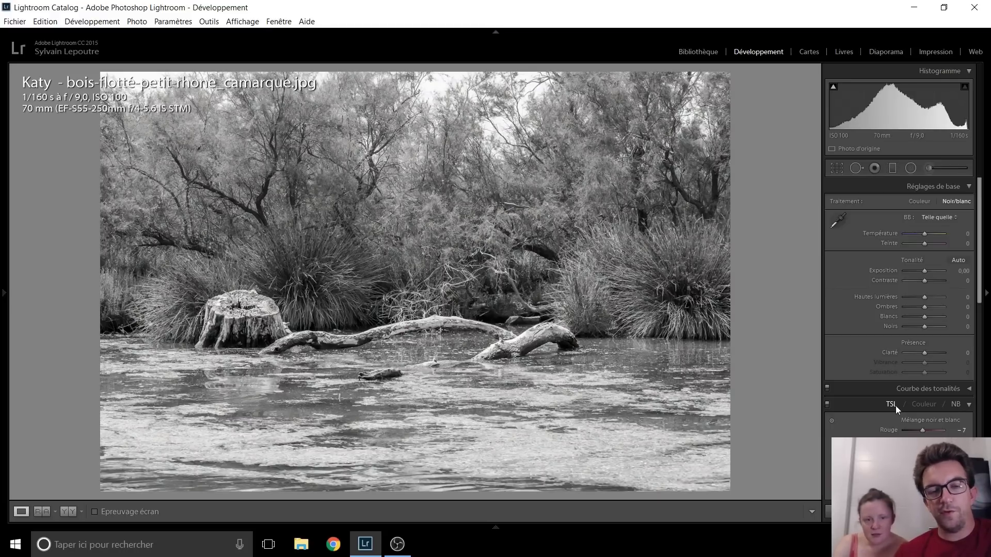
click(896, 406)
click(959, 404)
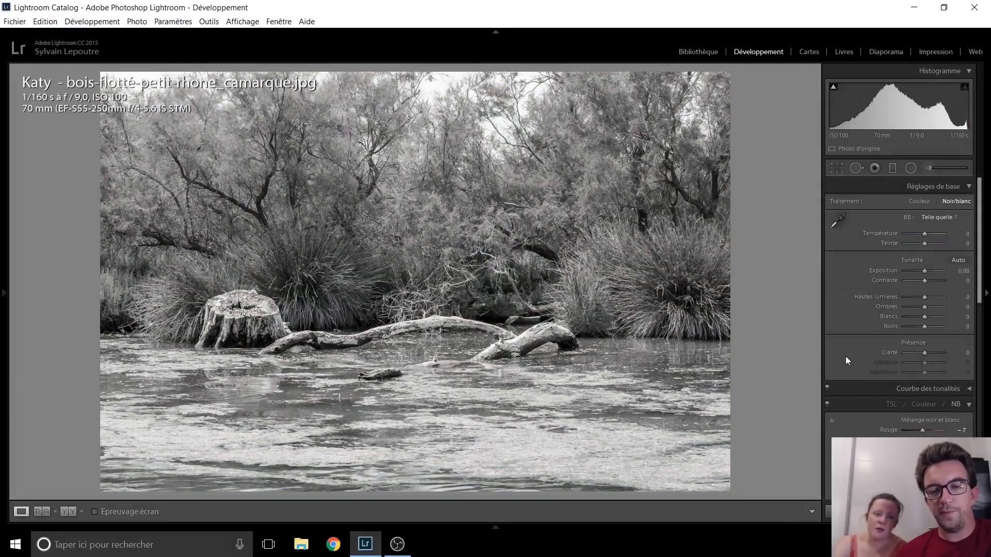
scroll(846, 355, down, 5)
scroll(845, 356, down, 5)
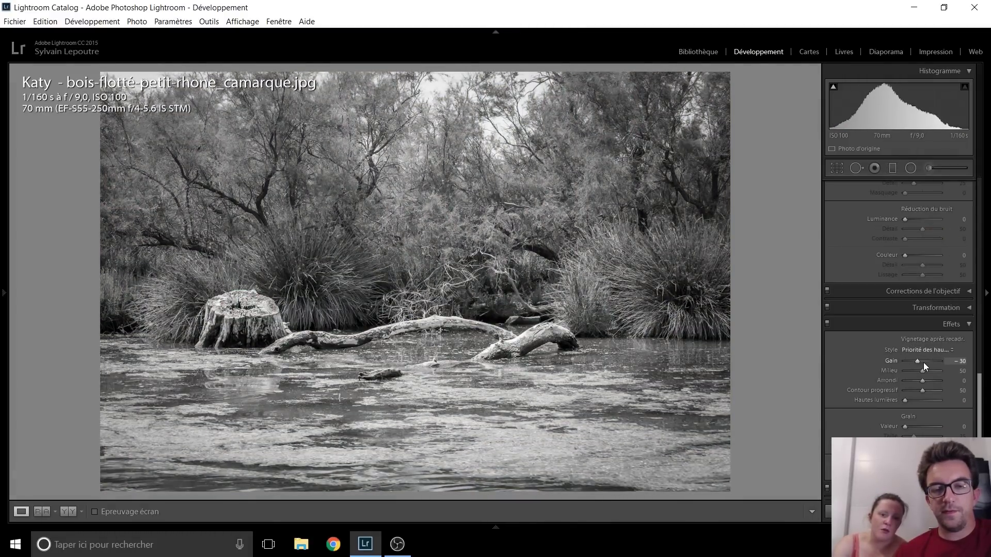
scroll(844, 355, up, 10)
scroll(844, 355, up, 5)
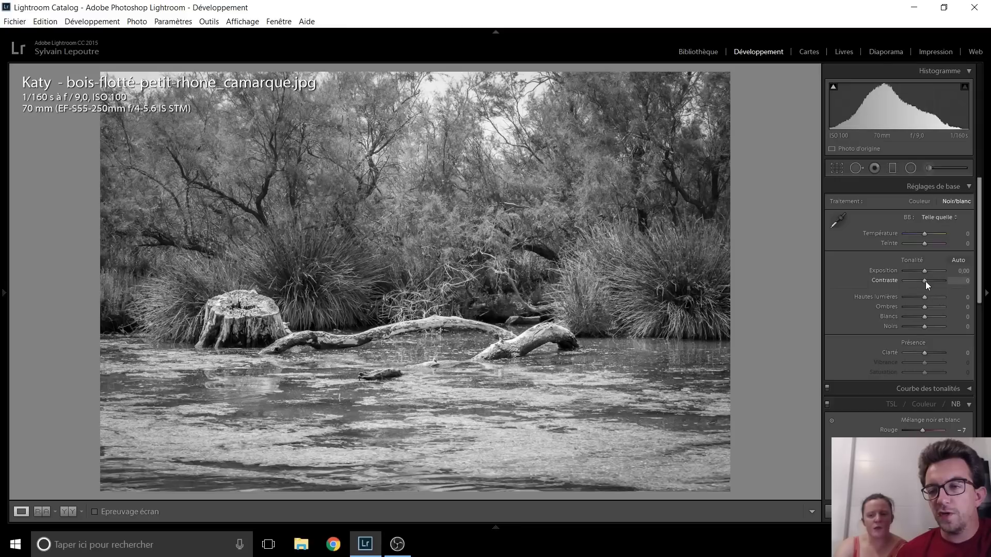
drag(926, 297, 927, 297)
drag(925, 354, 930, 355)
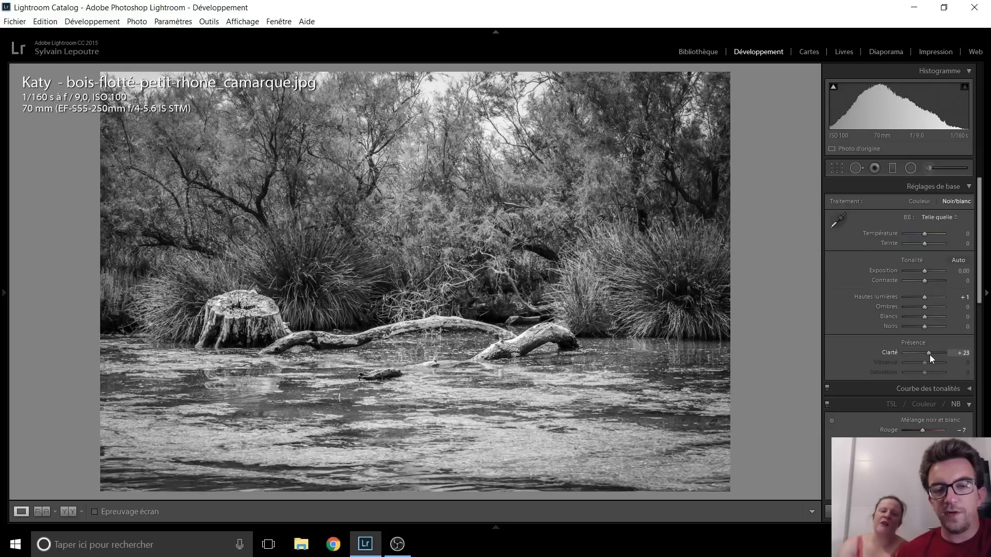
double_click(930, 355)
double_click(925, 297)
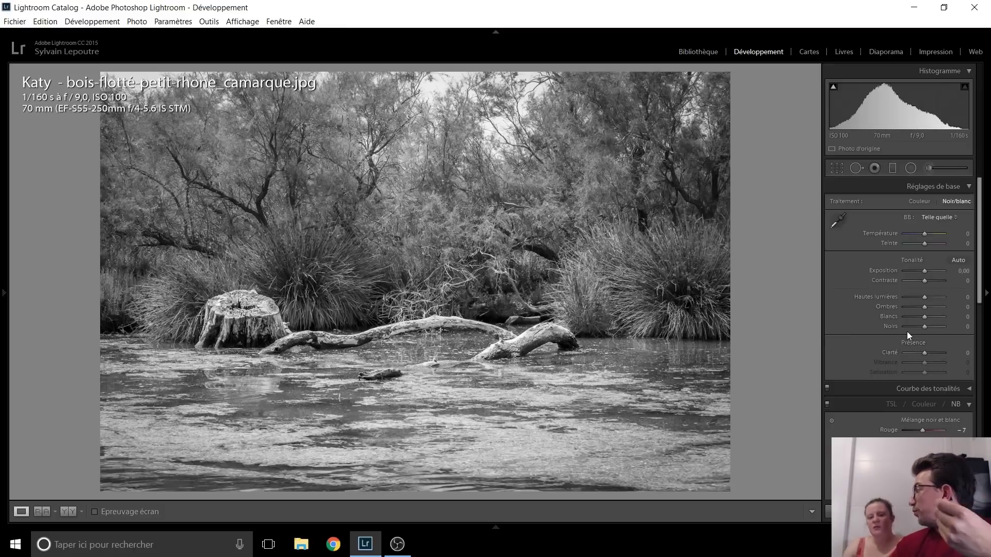
Return the photo to colour and reset the vignette amount to 0
scroll(877, 354, down, 2)
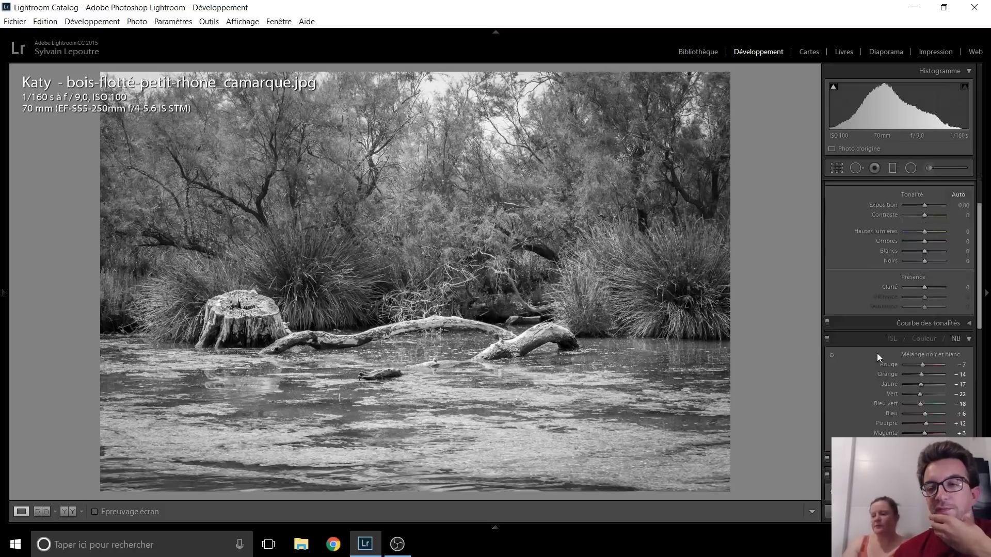
click(895, 340)
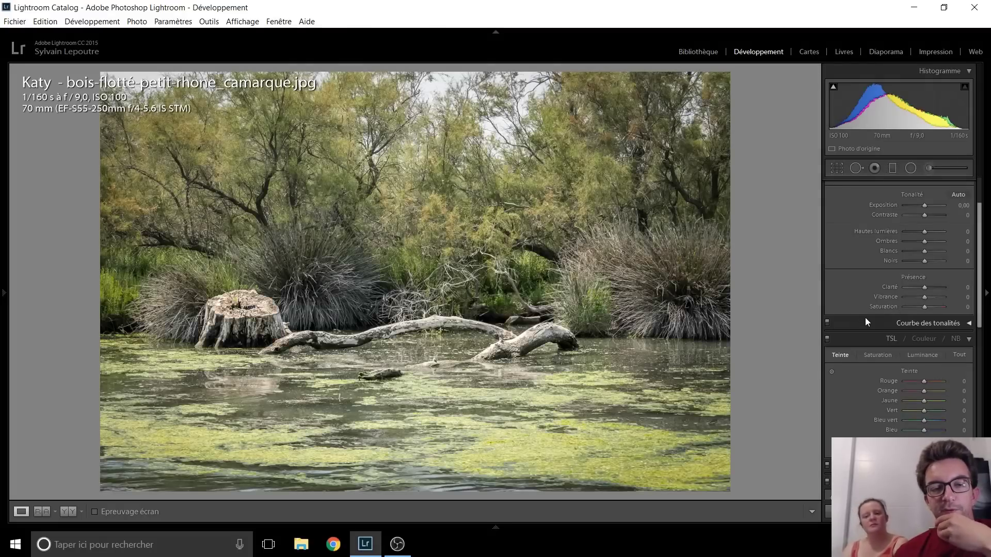
scroll(864, 316, down, 3)
scroll(864, 316, down, 3)
scroll(866, 320, down, 3)
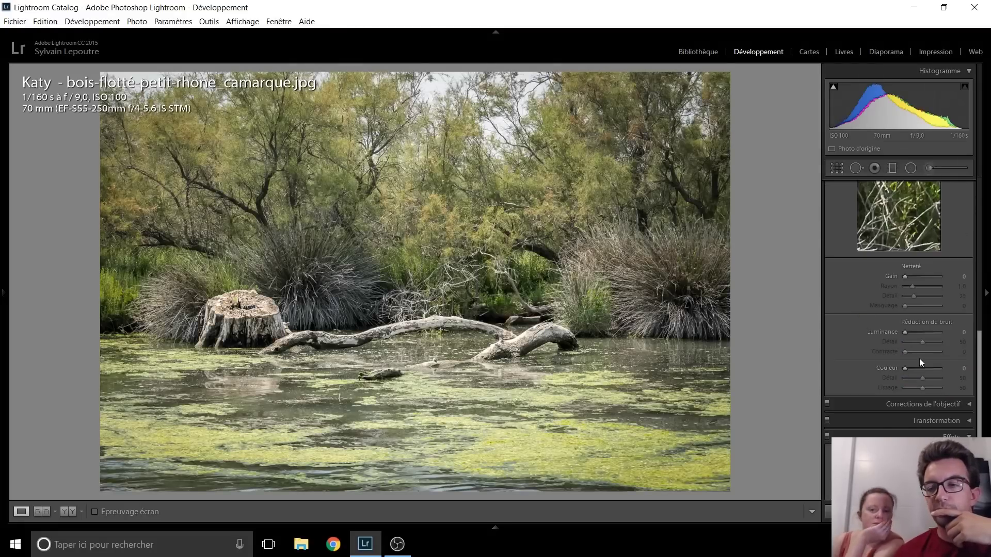
scroll(865, 339, down, 3)
double_click(916, 361)
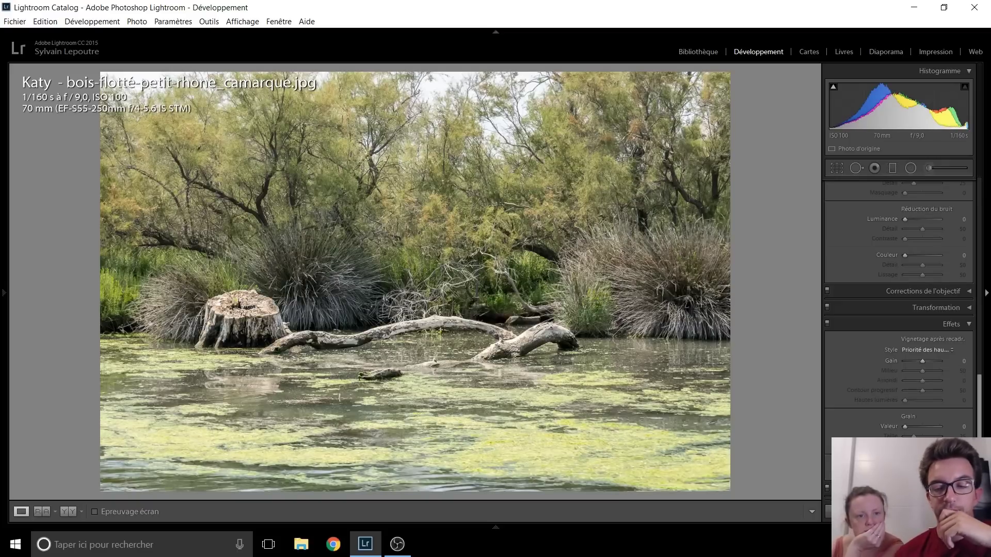
Advance to the lake sunset DSC_0298-4.jpg and begin cropping it
key(Right)
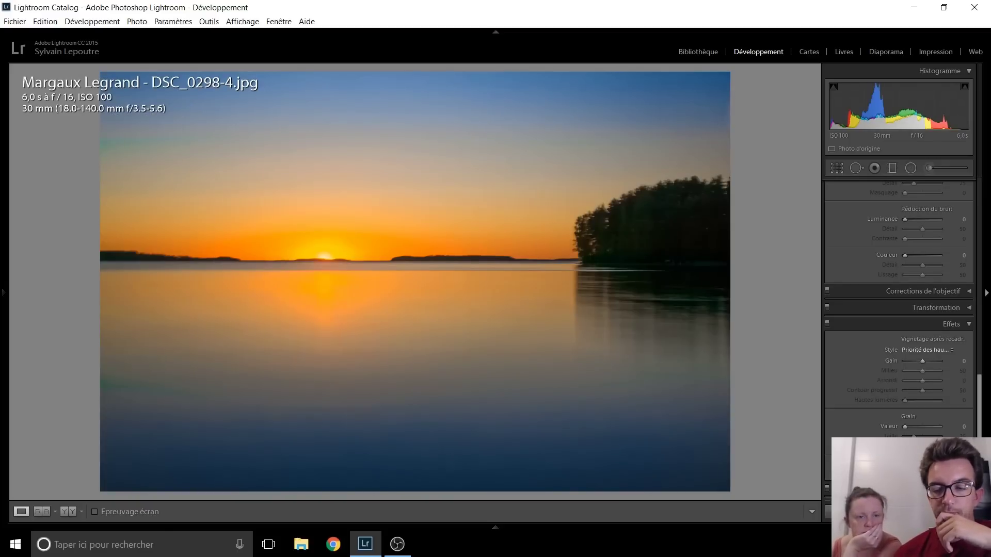
key(Left)
key(Right)
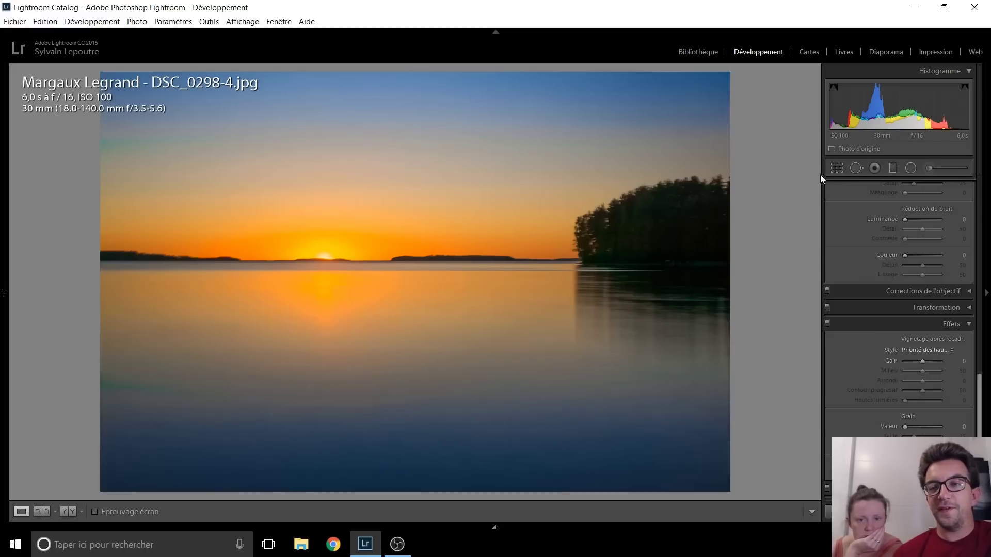
click(833, 166)
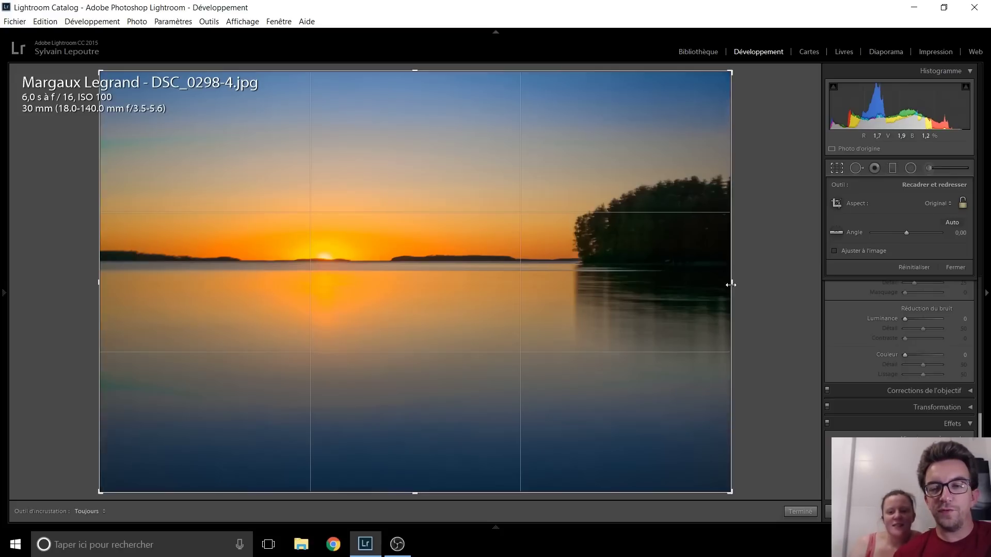
Crop DSC_0298-4.jpg to a 1 x 1 square with the sun centred, and commit
click(934, 203)
click(869, 257)
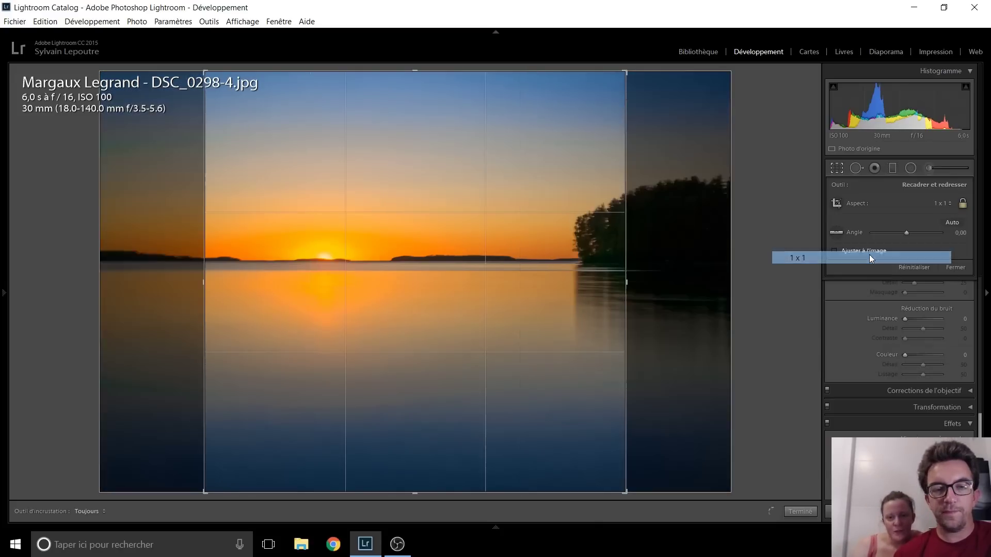
mouse_move(277, 266)
mouse_down()
mouse_move(314, 290)
mouse_move(412, 315)
mouse_up()
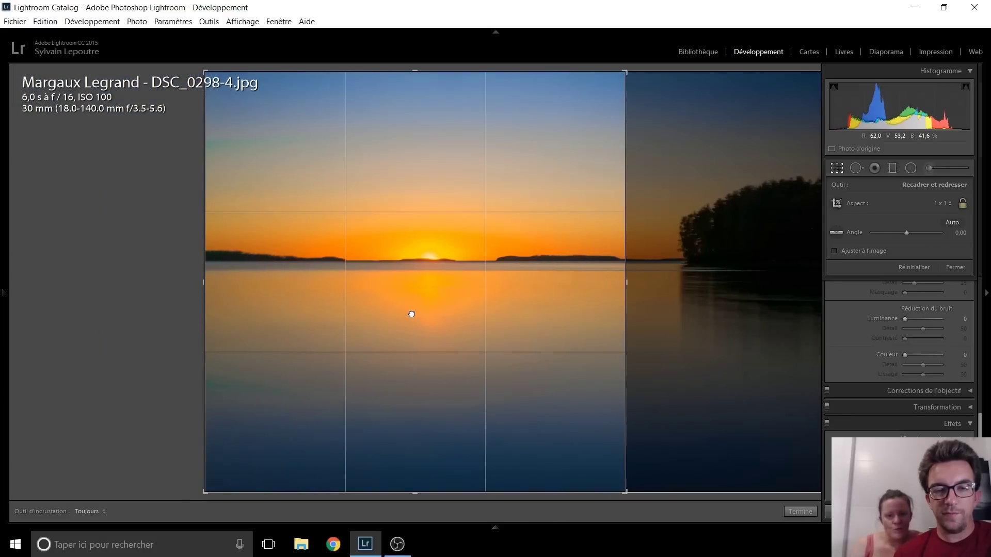
drag(416, 295, 403, 294)
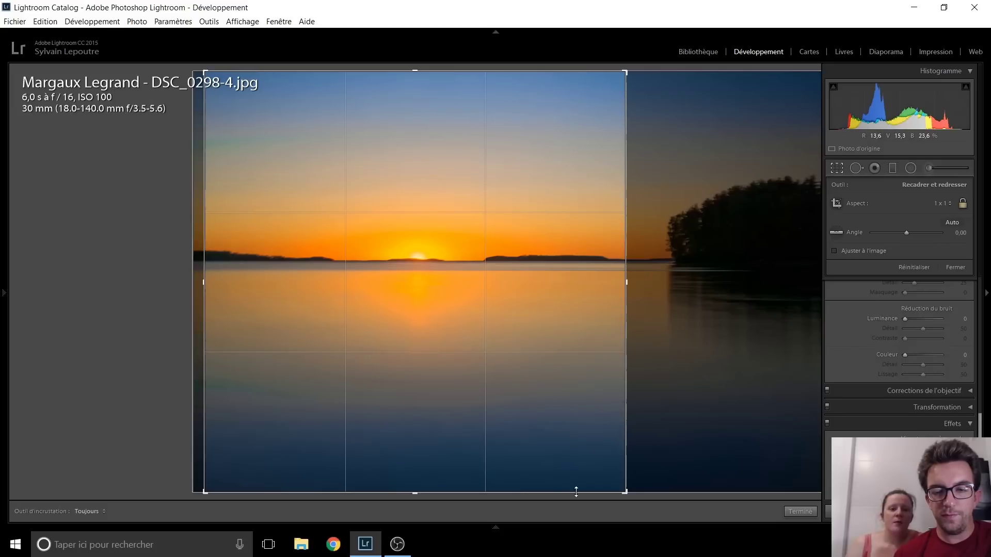
drag(626, 493, 604, 470)
drag(463, 320, 442, 318)
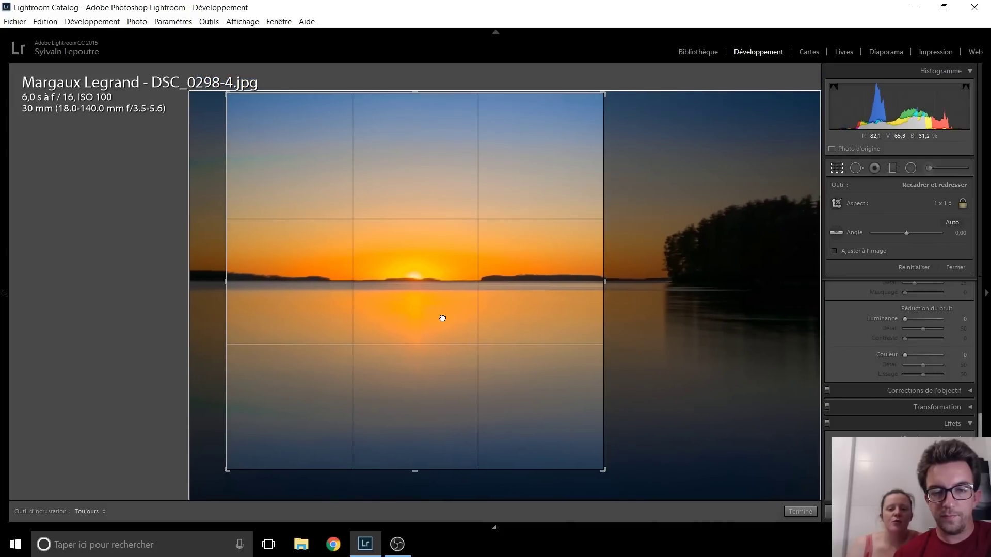
key(Return)
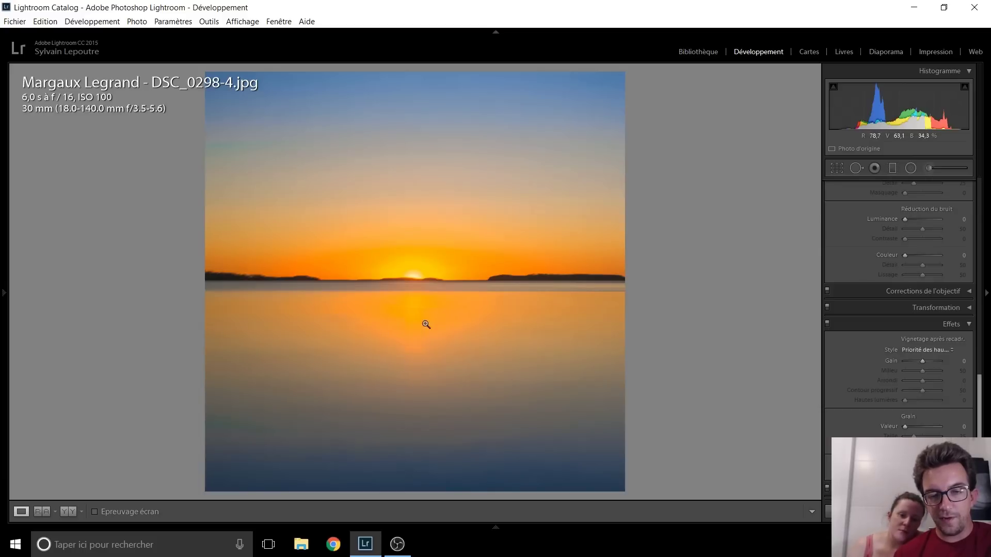
click(402, 335)
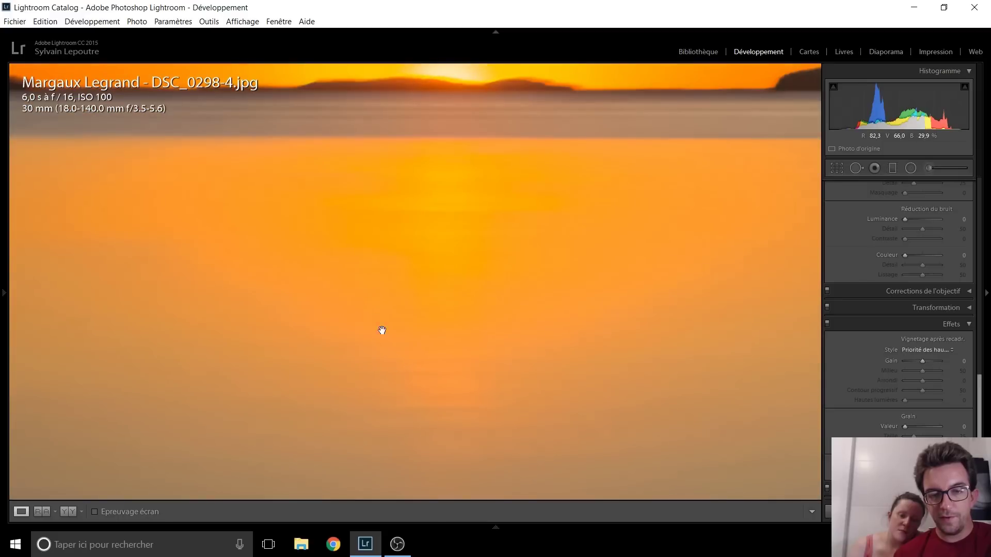
click(412, 365)
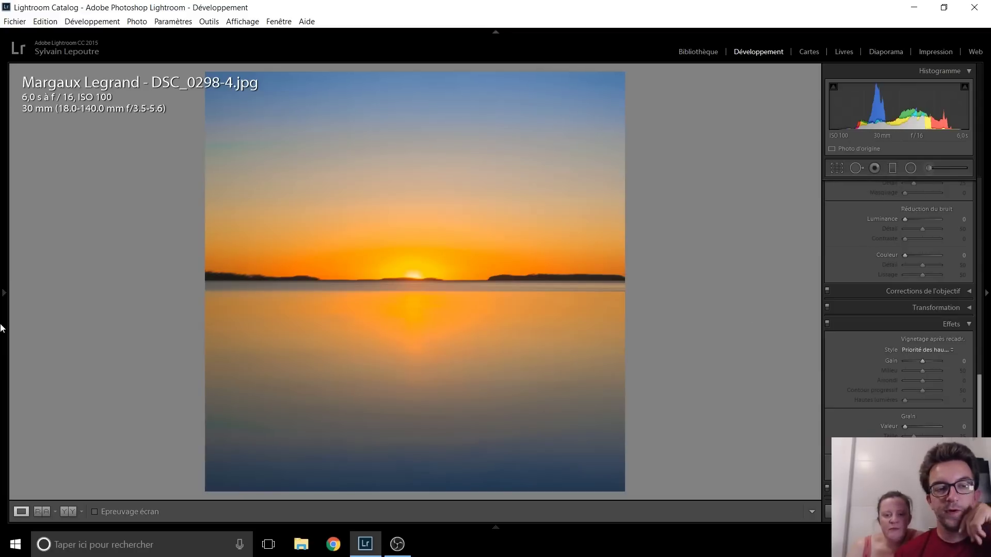
Advance to the next photo, a figure raising both arms in a sunflower field
key(Right)
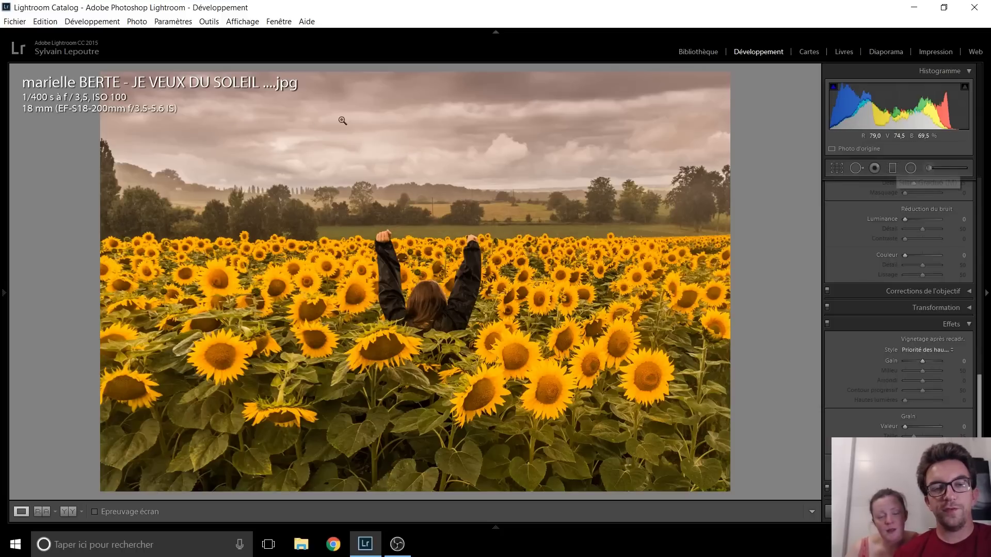
Lay a graduated filter over the sky, try Saturation -100, then reset saturation to 0
click(893, 172)
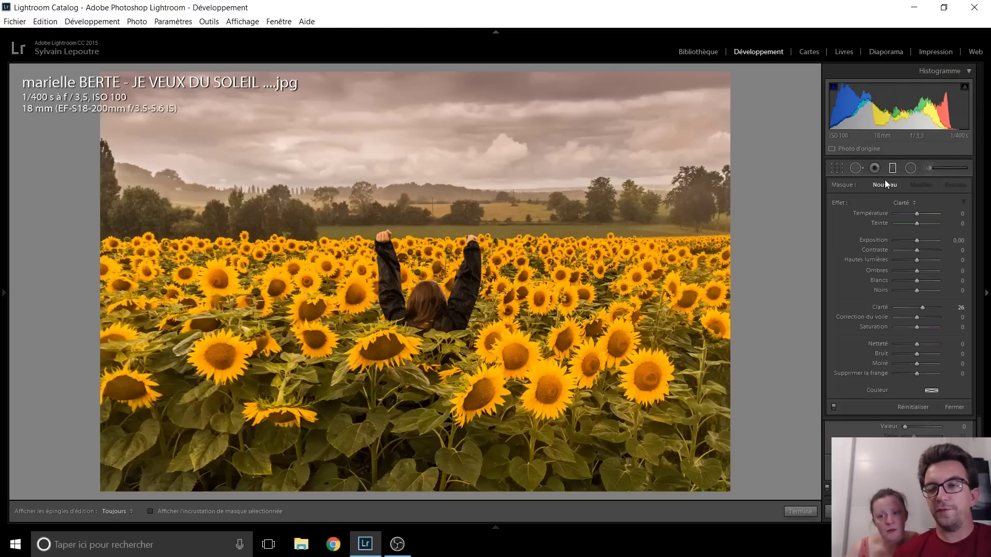
drag(396, 131, 397, 231)
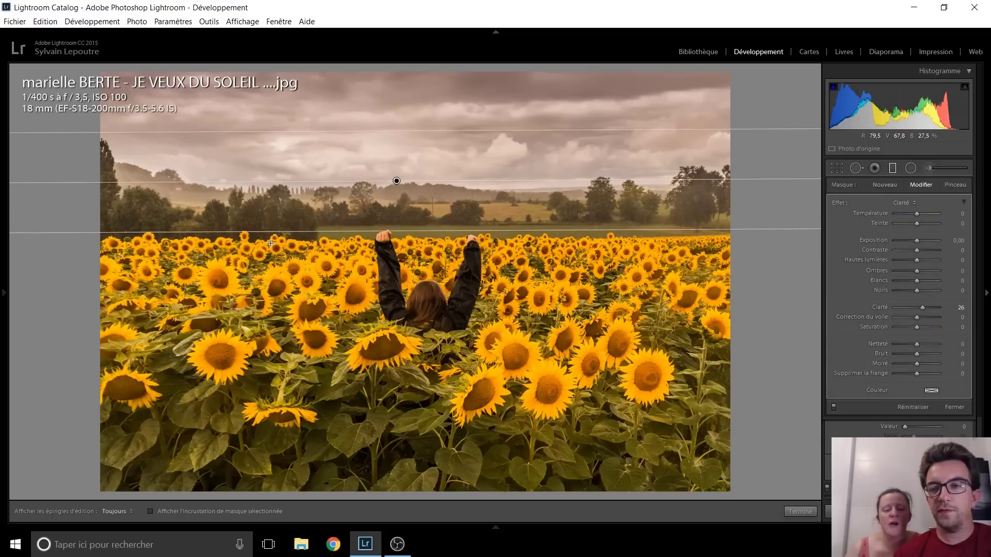
double_click(838, 202)
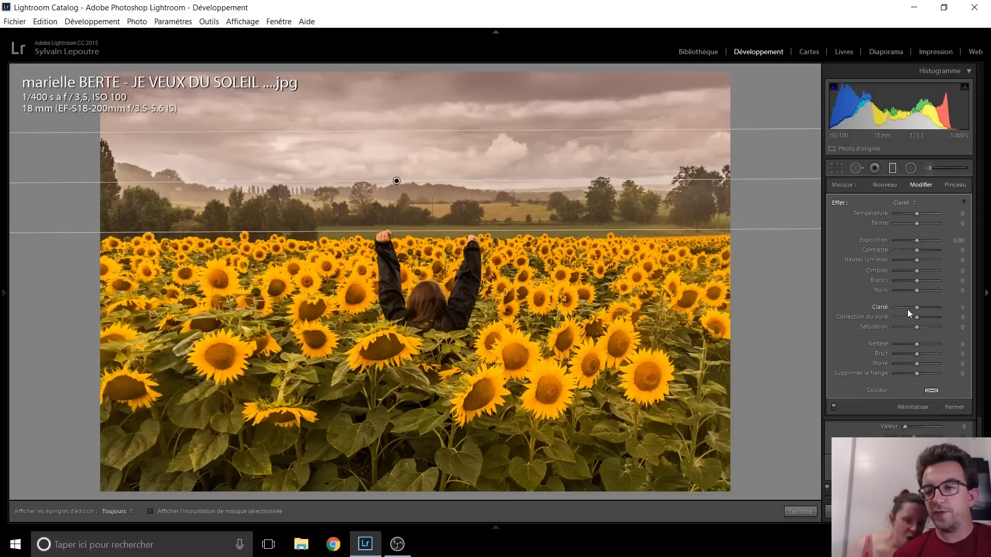
drag(917, 327, 900, 327)
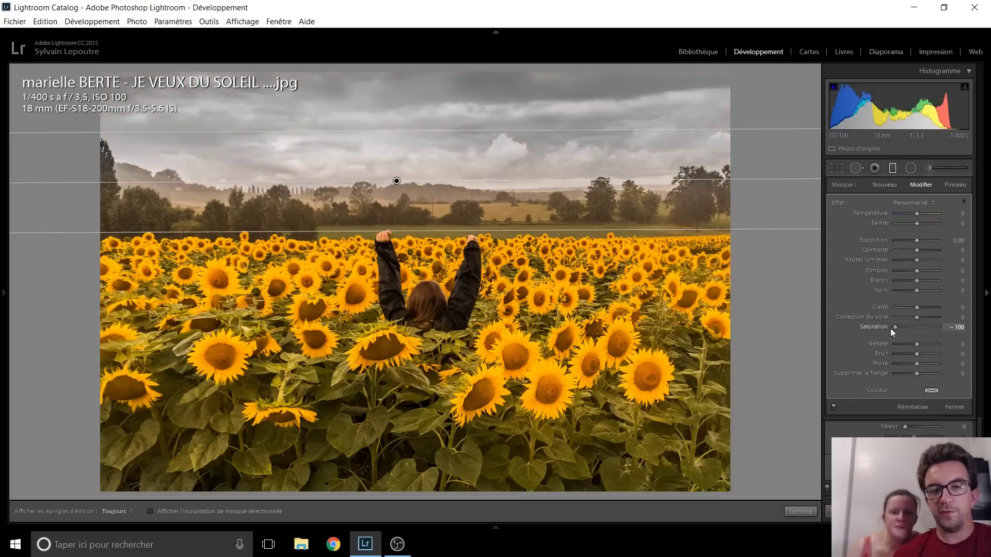
drag(891, 328, 910, 329)
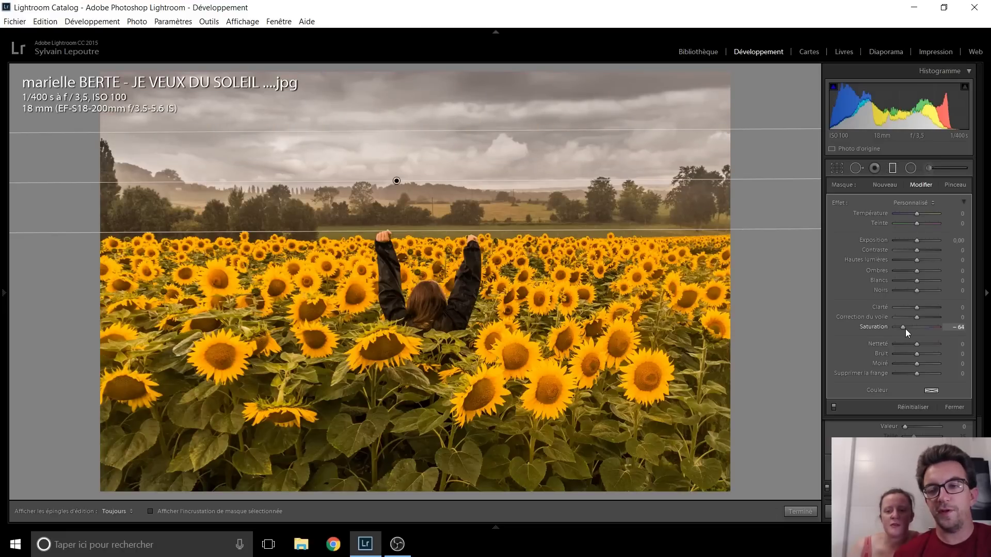
double_click(909, 328)
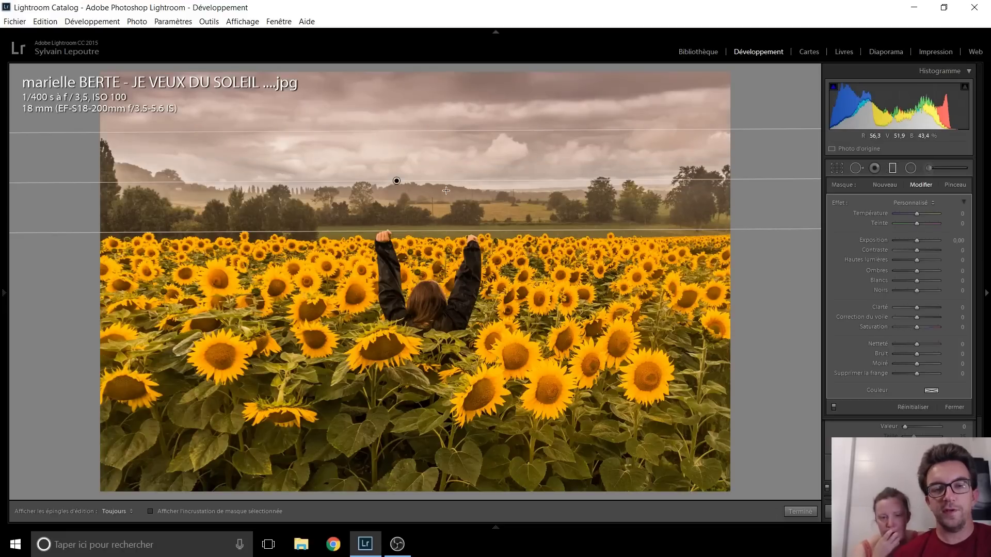
key(Delete)
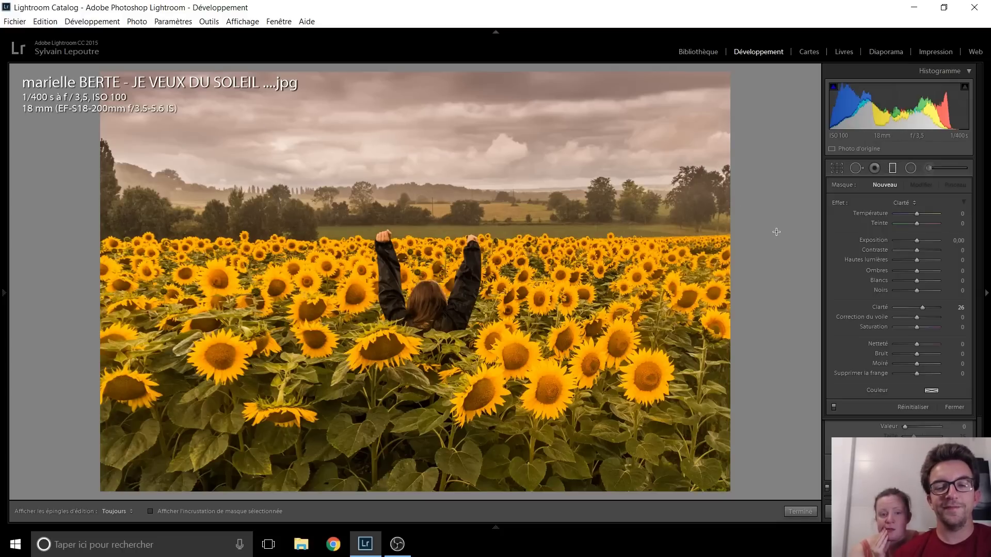
Step past the starling-and-moon photo to _MG_9256-3.jpg, the car at sunset
key(Right)
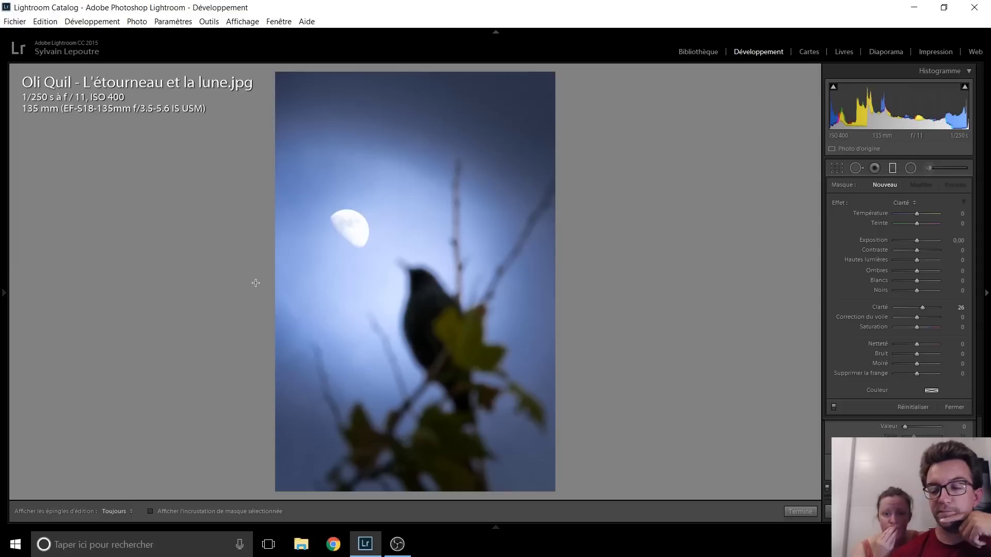
key(Right)
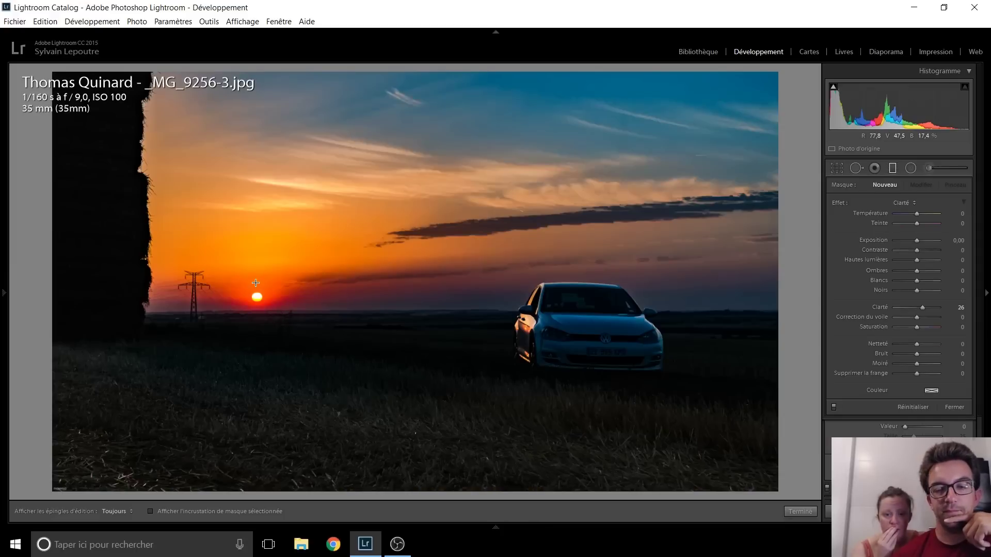
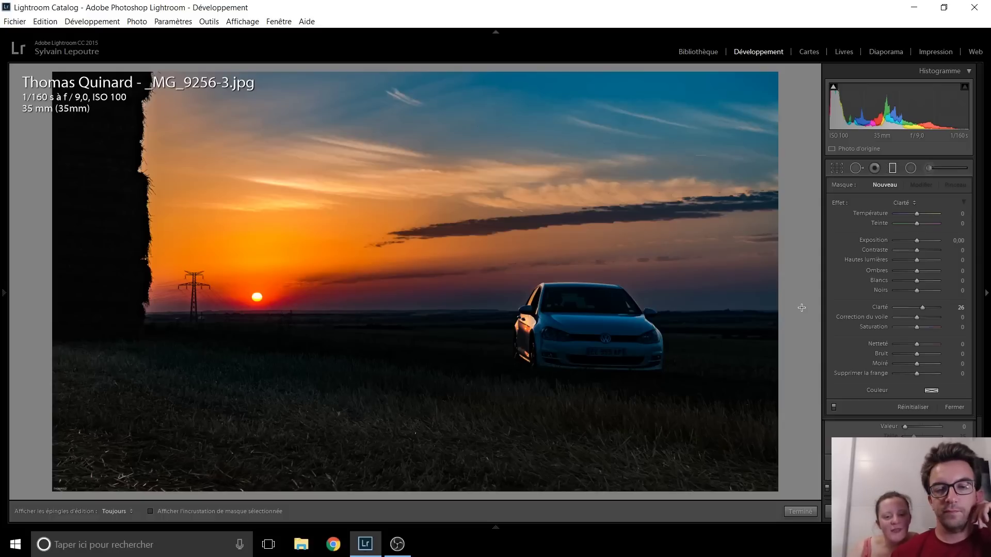
Leave the radial filter and switch to Library Grid view with the filmstrip shown
key(shift+m)
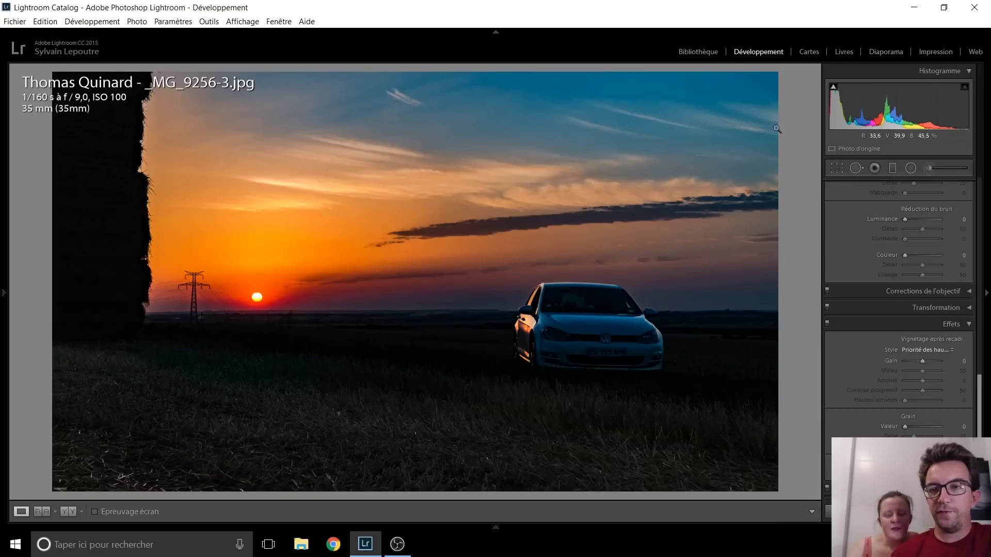
click(700, 51)
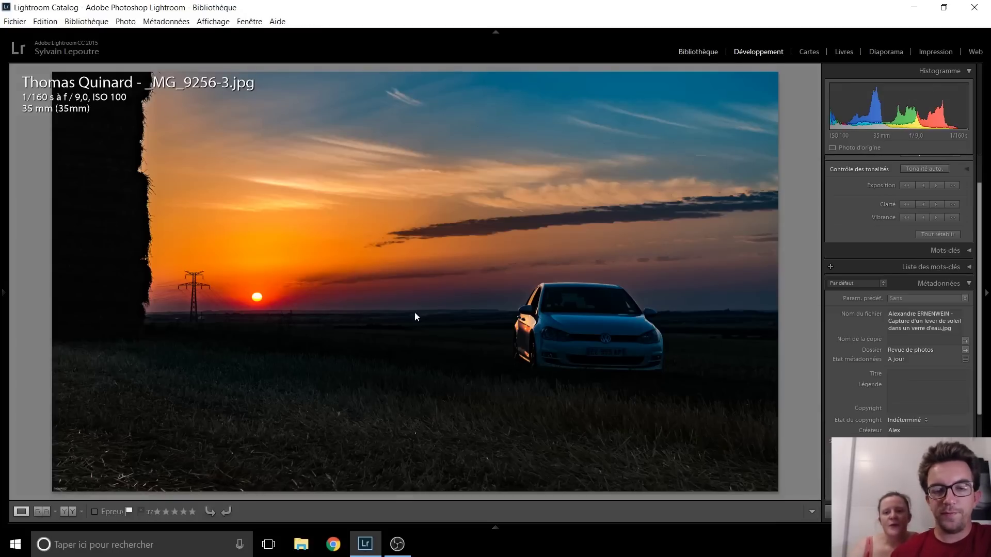
click(494, 526)
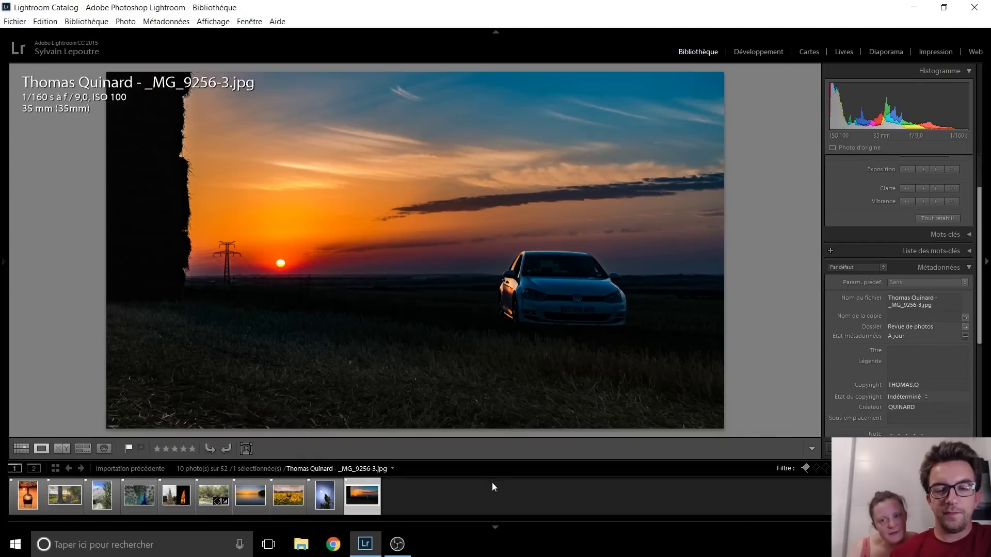
click(22, 448)
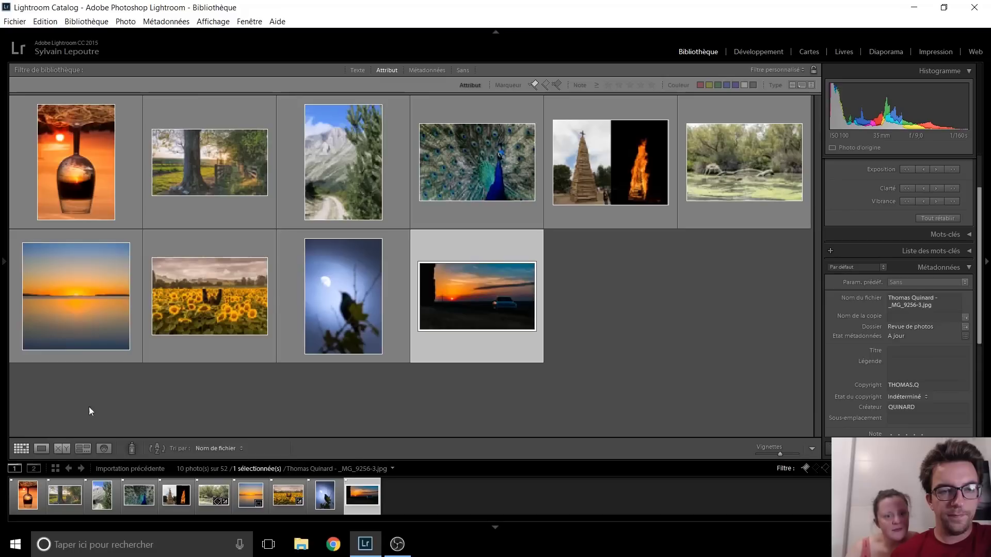
mouse_move(533, 85)
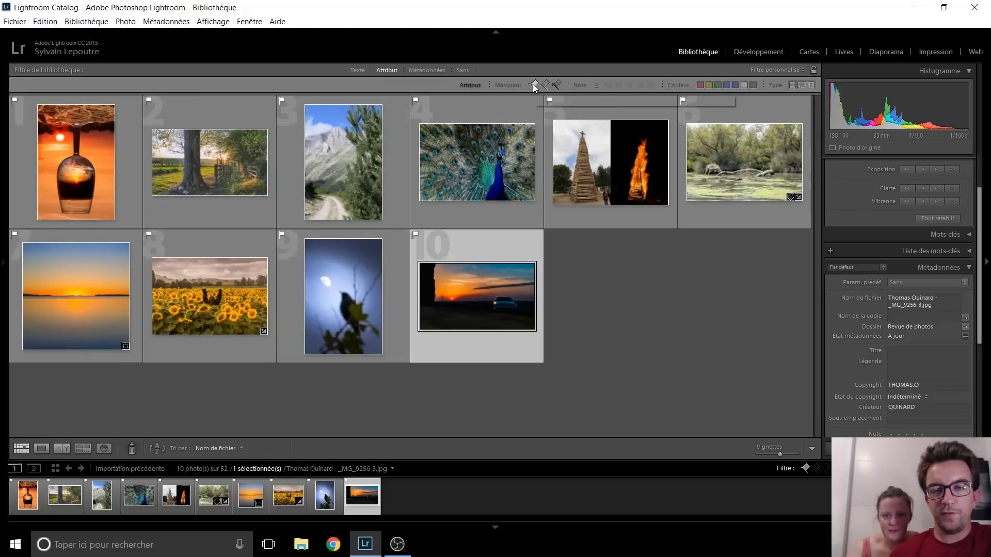
Filter to unflagged and rejected photos rated two stars or less, then open the first photo
click(546, 86)
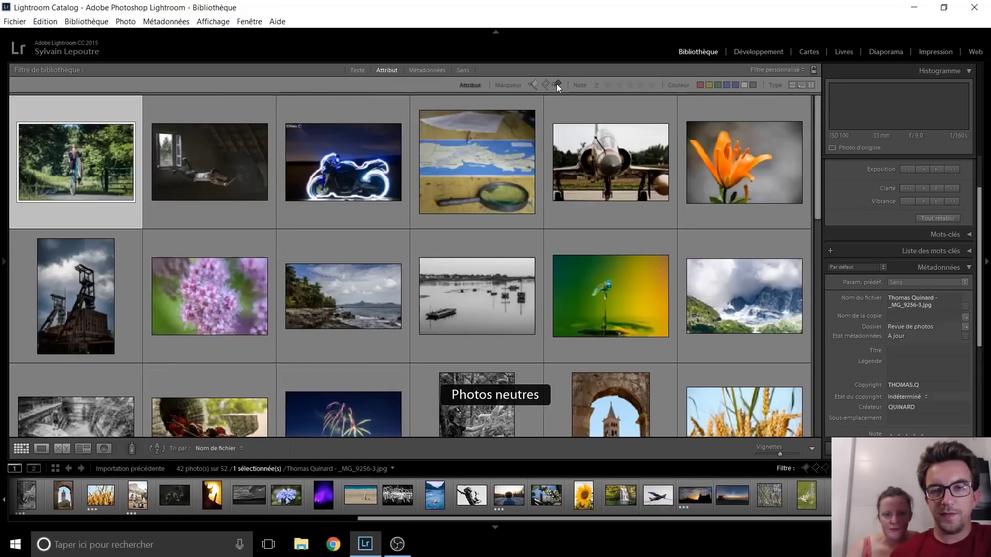
click(556, 84)
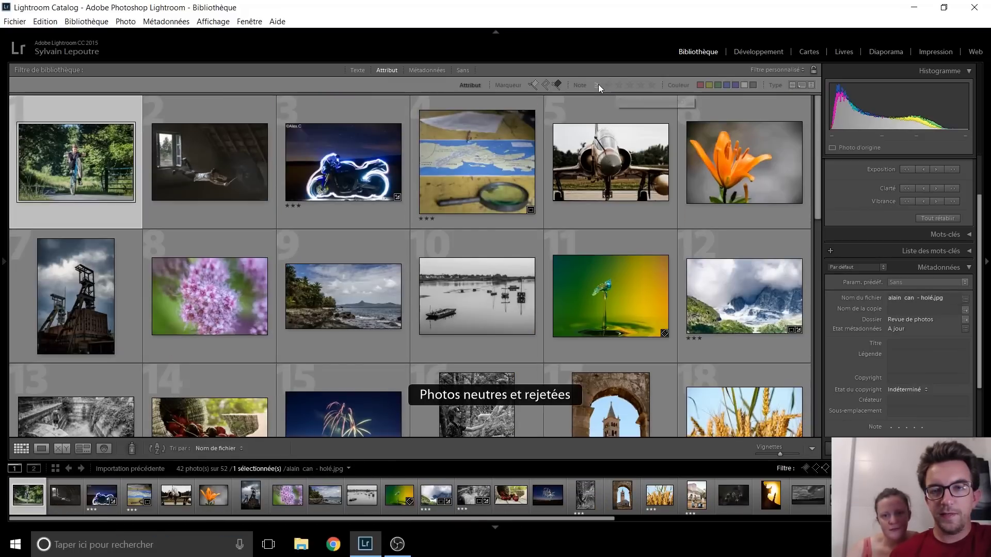
click(598, 85)
click(628, 101)
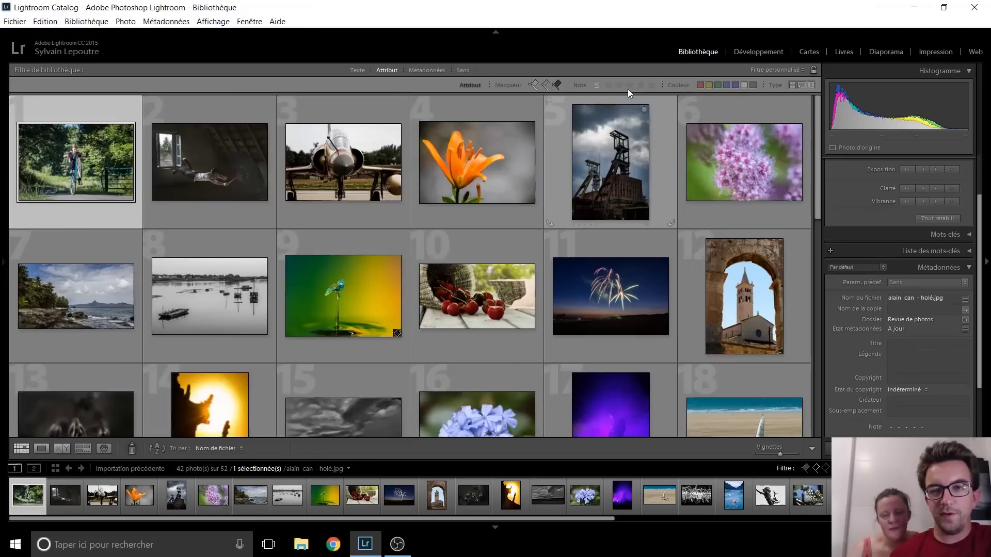
click(618, 85)
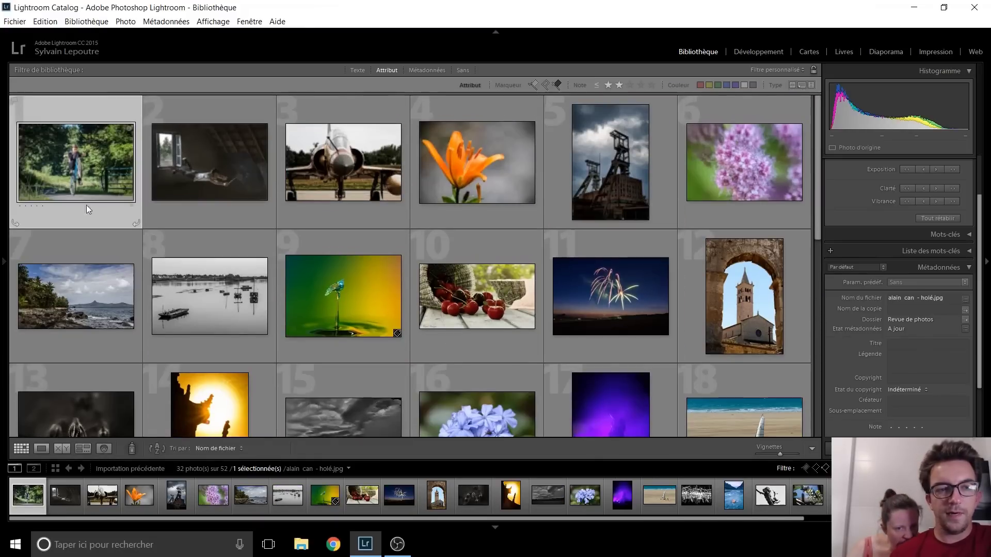
double_click(69, 174)
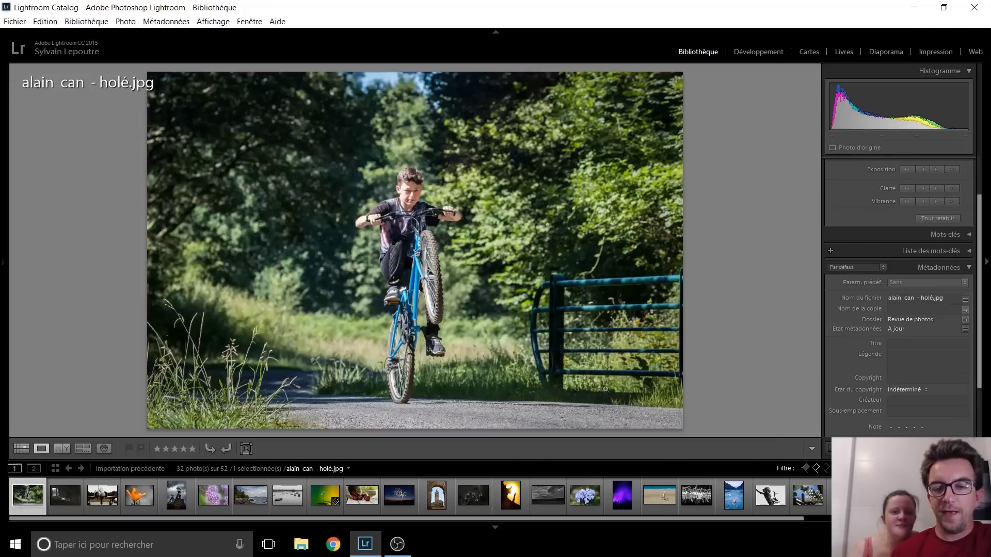
Hide the filmstrip and step from the cyclist through the attic scene to the Mirage jet
click(497, 526)
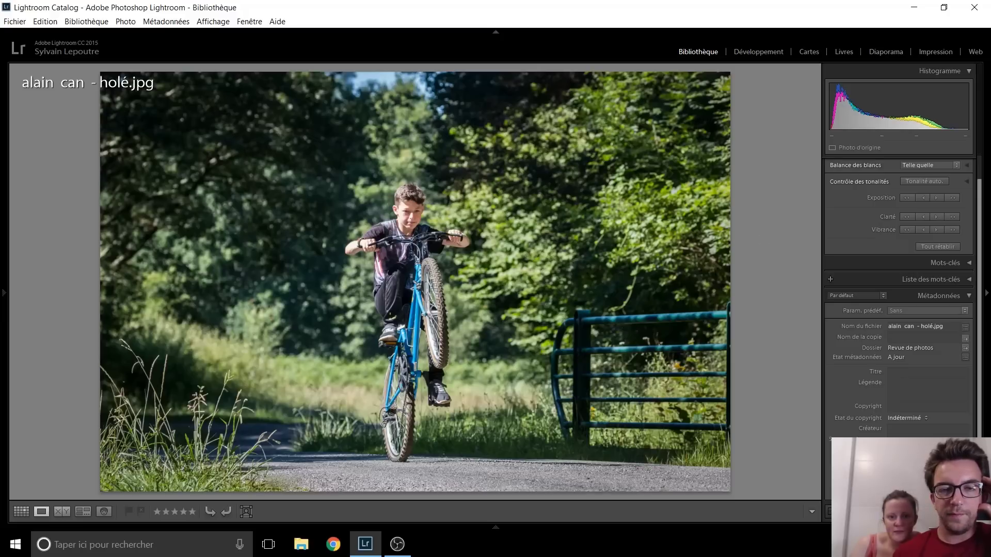
key(Right)
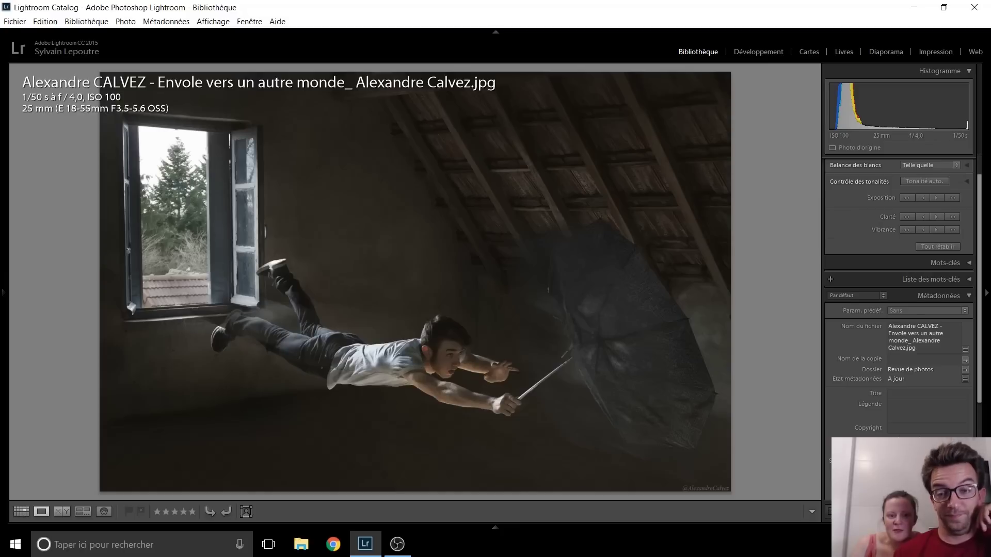
key(Right)
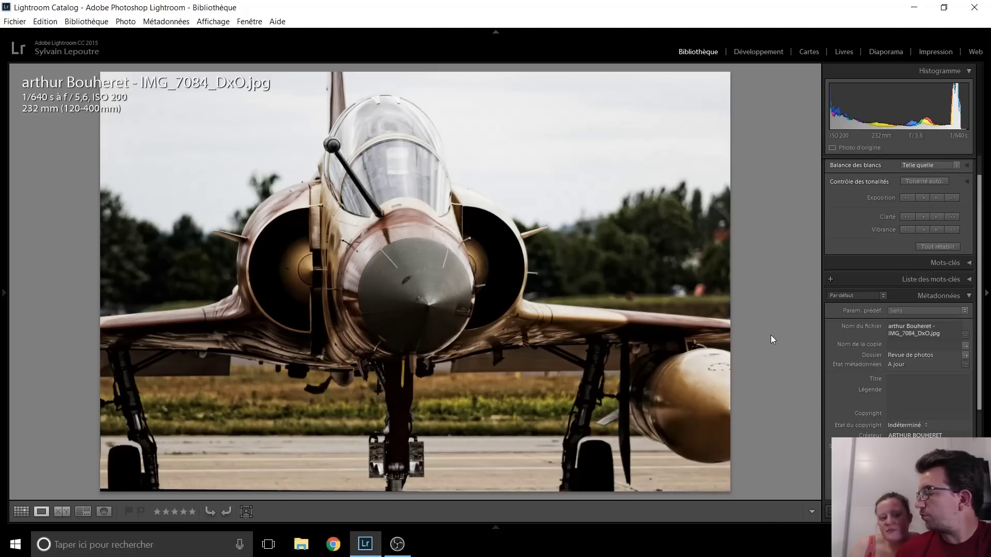
Check the orange lily briefly at 1:1, then settle on the mine headframe photo
key(Right)
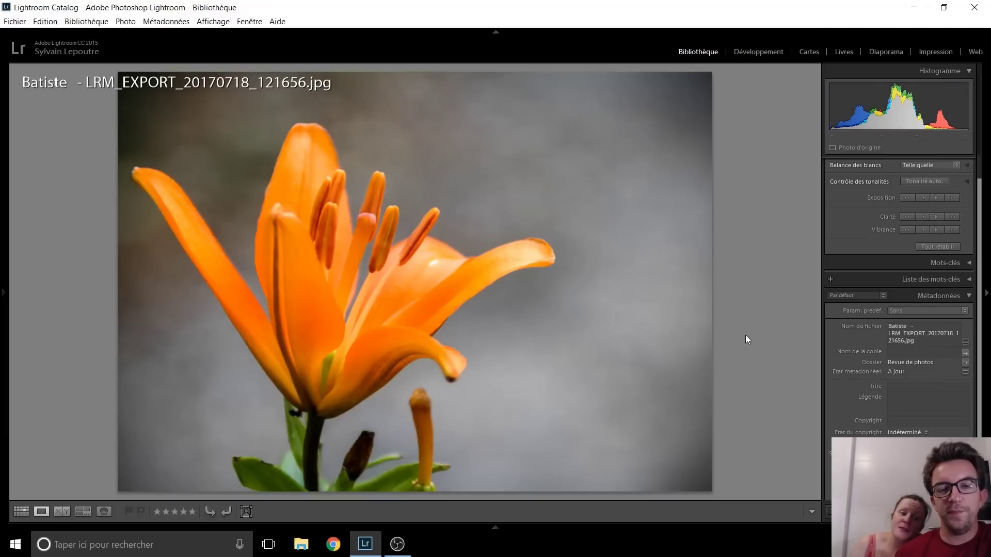
drag(372, 232, 336, 235)
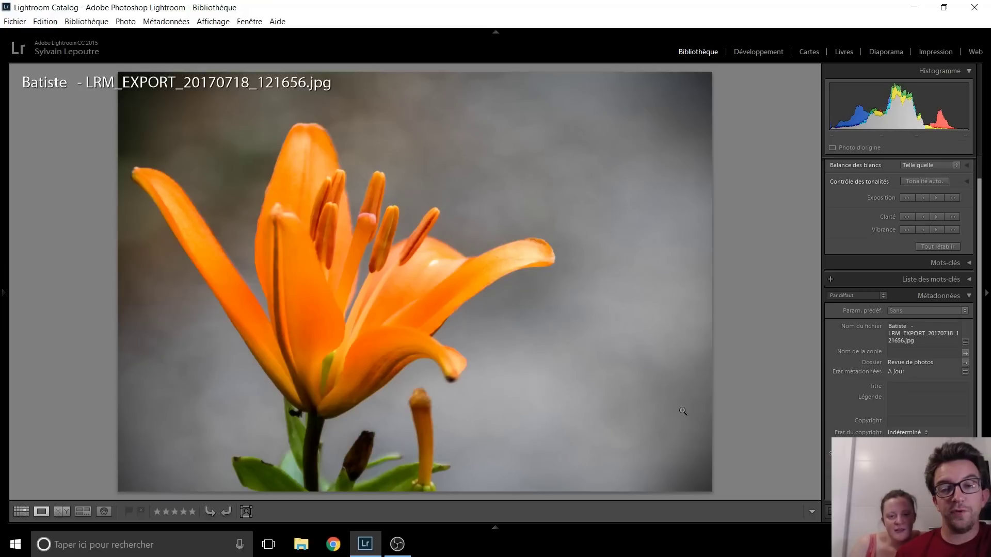
key(Right)
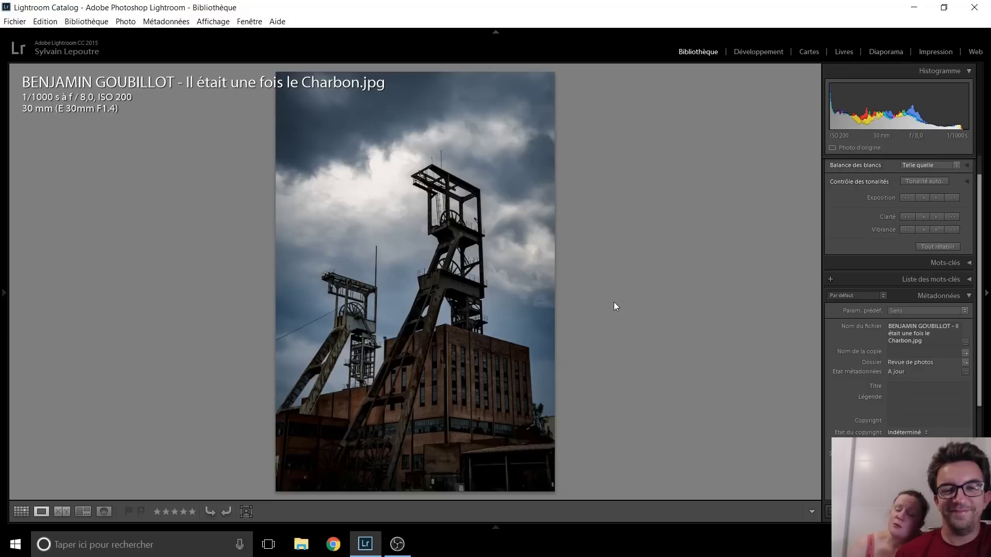
key(Right)
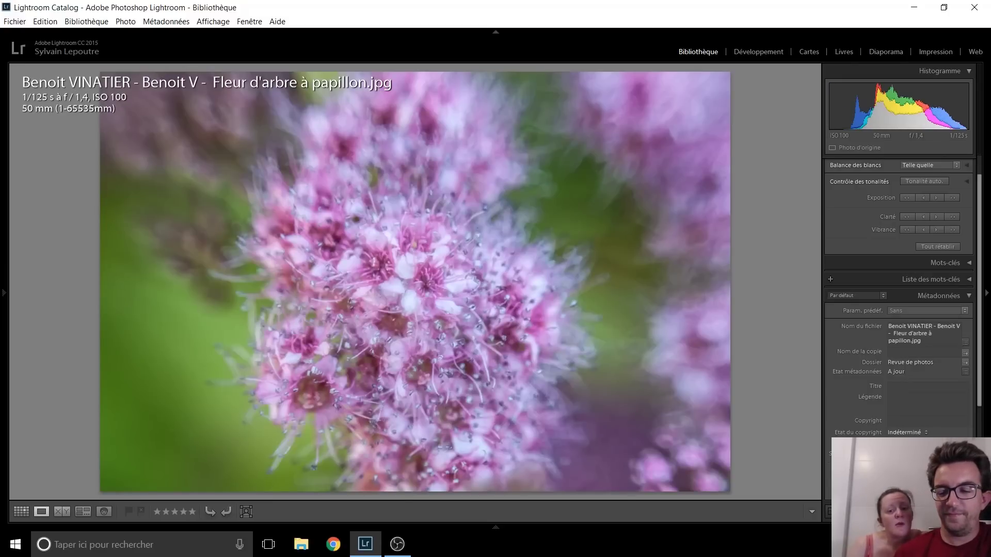
key(Left)
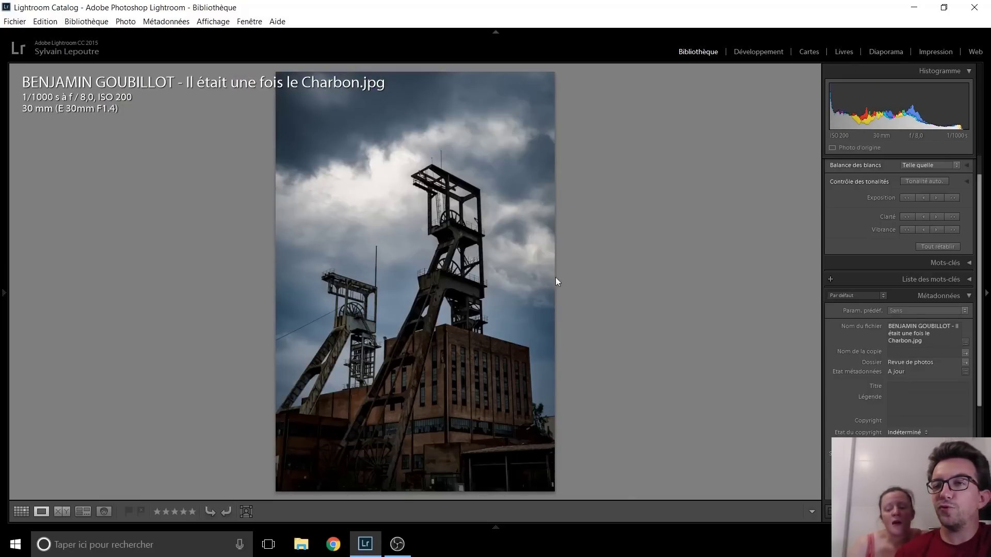
Make the mine headframe photo black and white in Develop, then return to Library
click(753, 50)
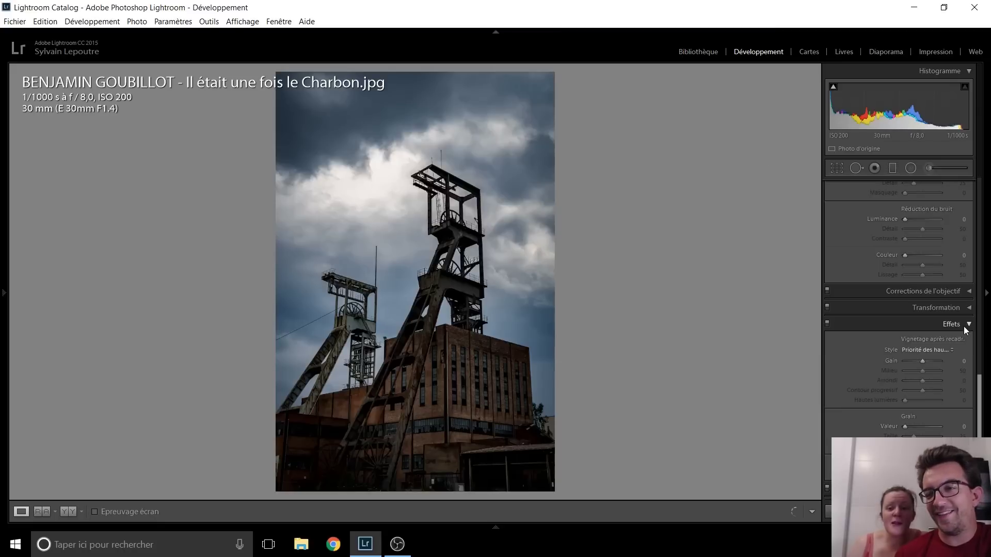
scroll(941, 309, up, 5)
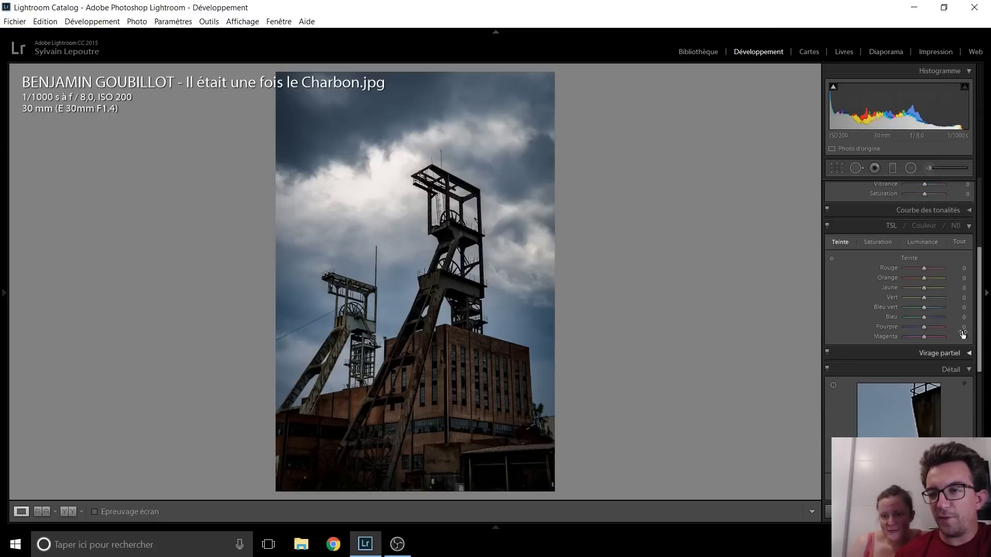
click(956, 225)
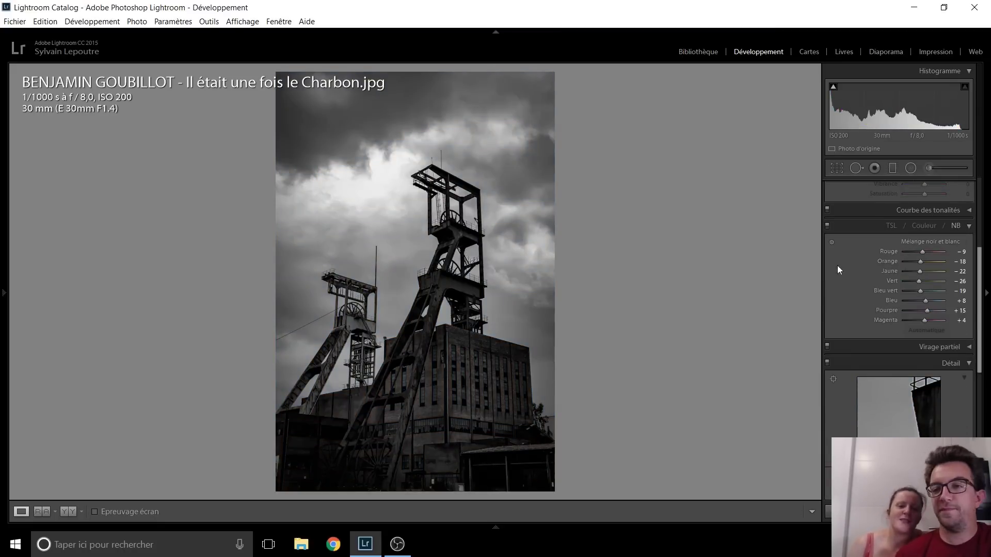
click(695, 55)
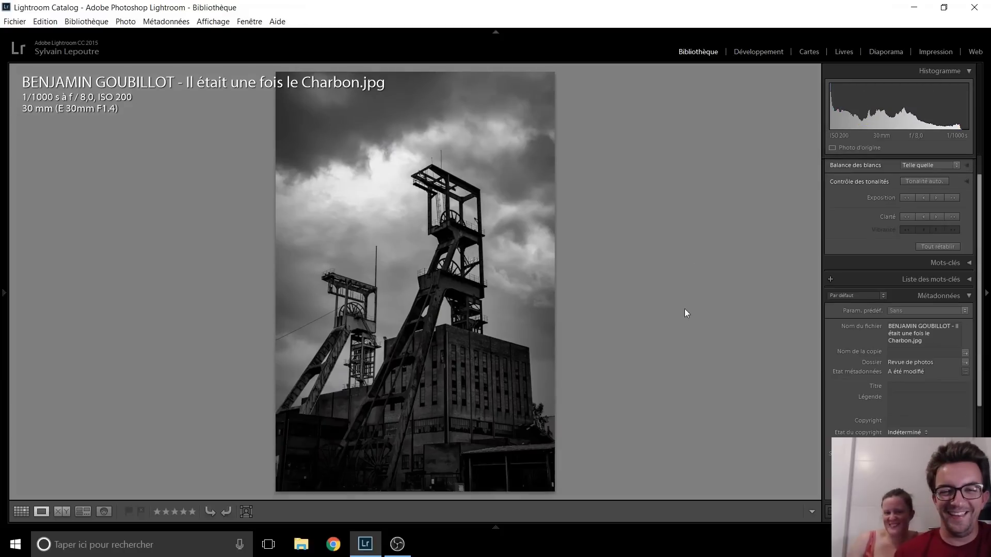
Advance to the pink 'Fleur d'arbre à papillon' flower macro
key(Right)
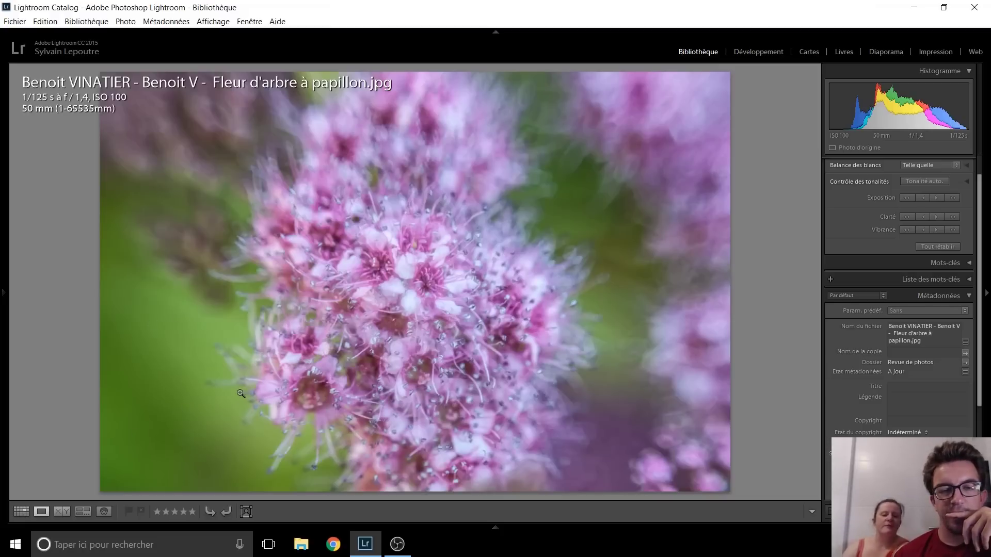
Advance three photos: Mayotte seascape, black-and-white moored boats, then the water-drop collision
key(Right)
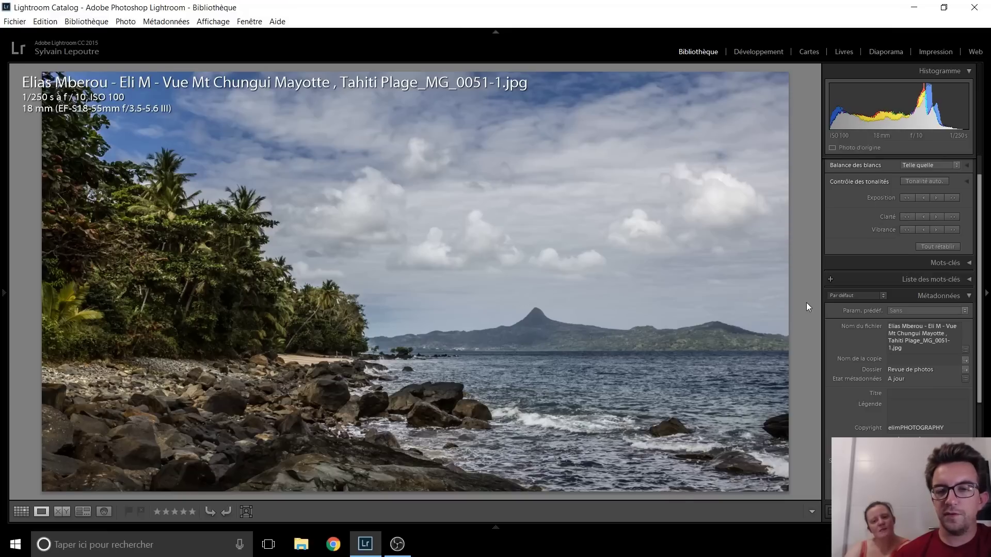
key(Right)
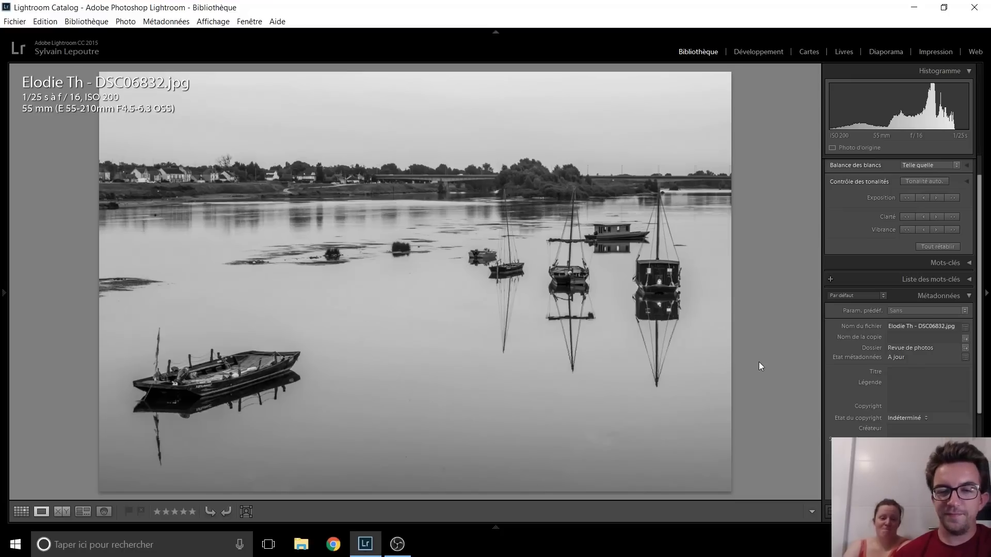
key(Right)
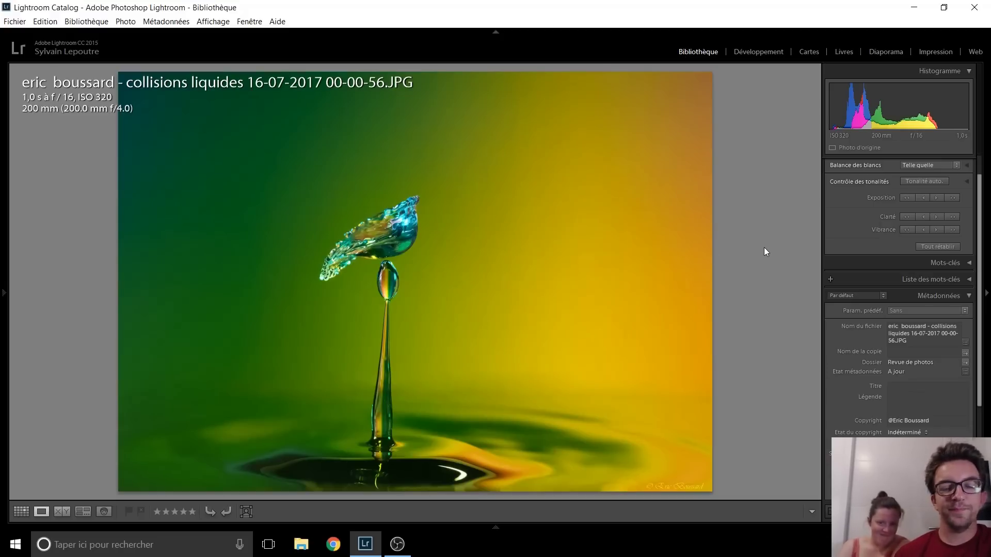
Advance three photos: cherries, fireworks, then the Pula church framed by a stone arch
key(Right)
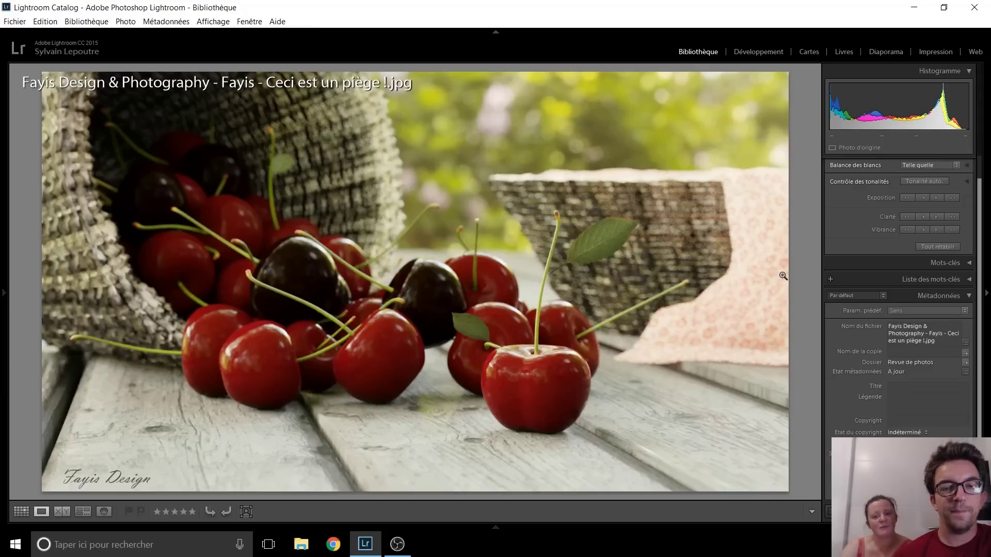
key(Right)
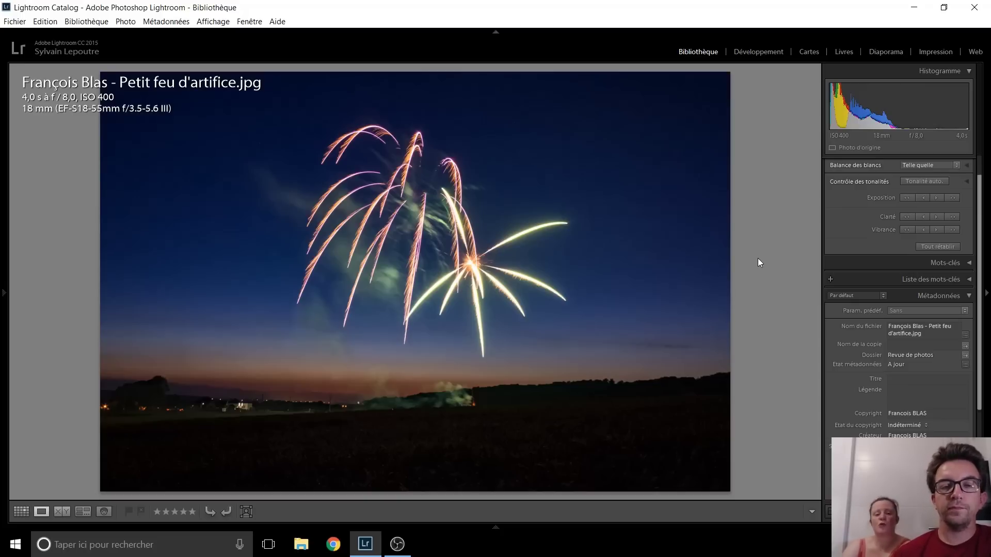
key(Right)
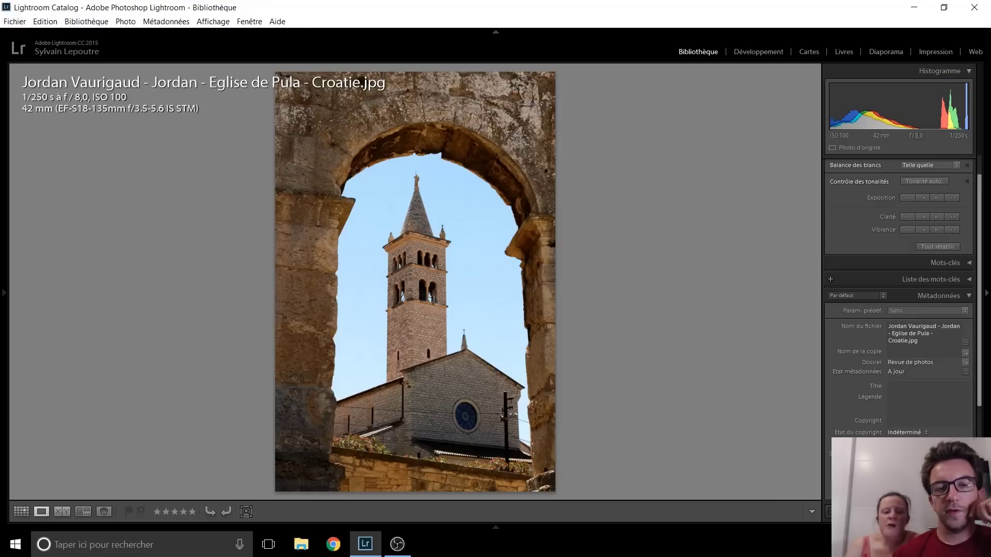
Advance from the Pula church to the dark sepia hairy-bud close-up
key(Right)
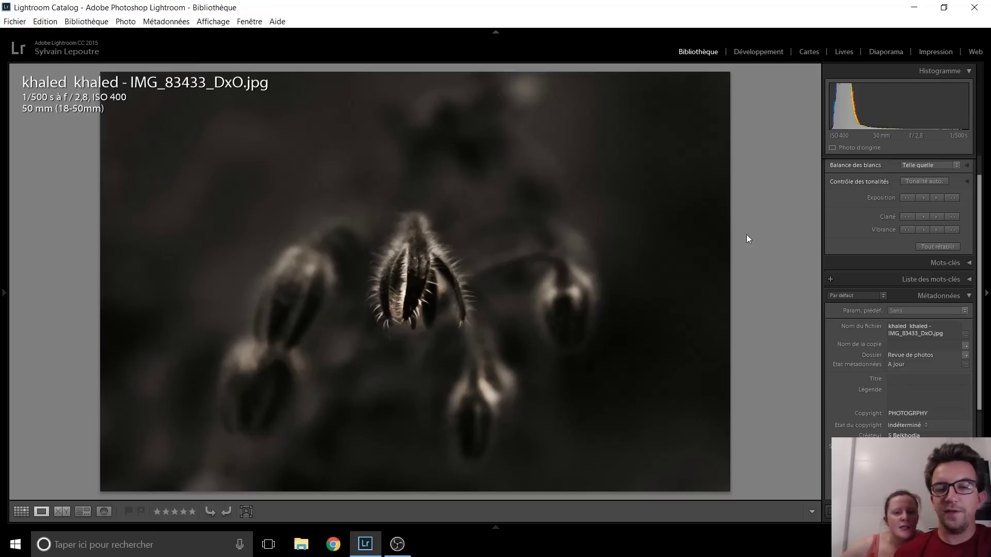
Zoom the hairy bud to 1:1 and back, then advance to the 'Soleil le vent' sunset
click(397, 311)
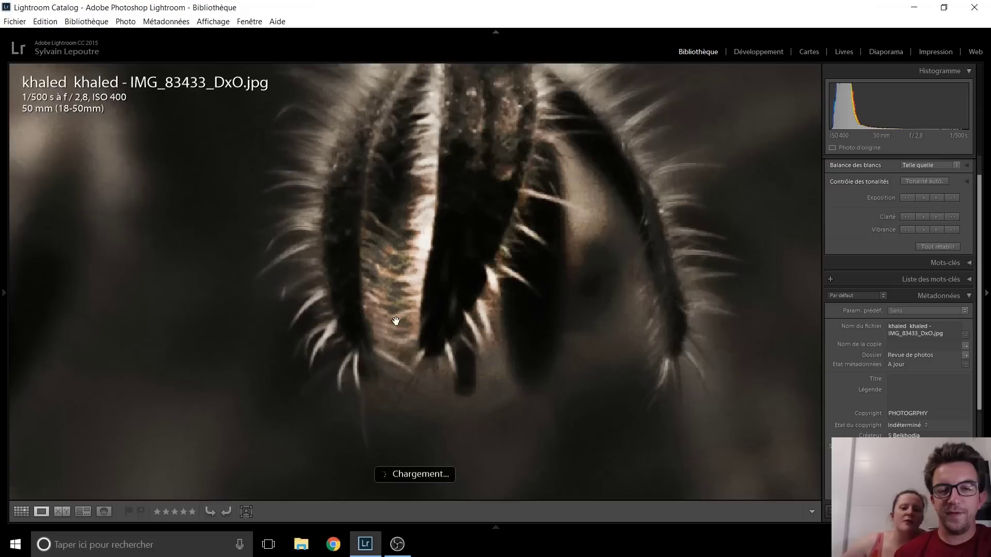
click(417, 283)
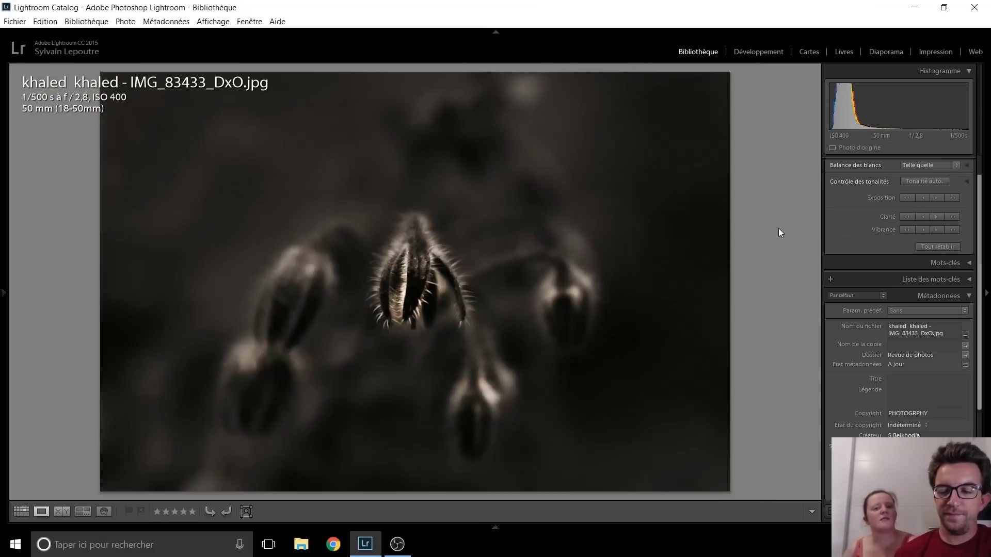
key(Right)
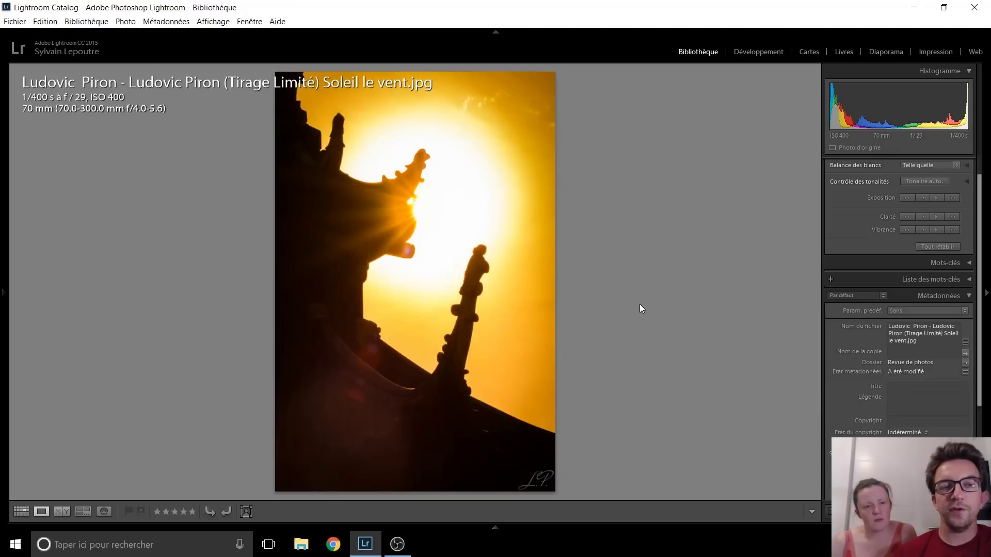
Pass the storm photo, zoom 1:1 on the insect in the blue flowers, then reach the Wax Tailor concert
key(Right)
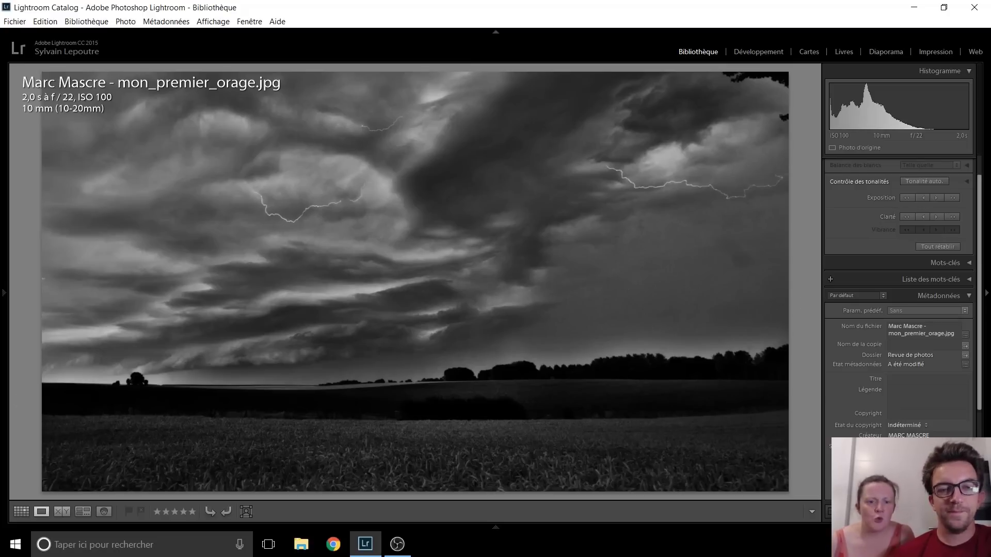
key(Right)
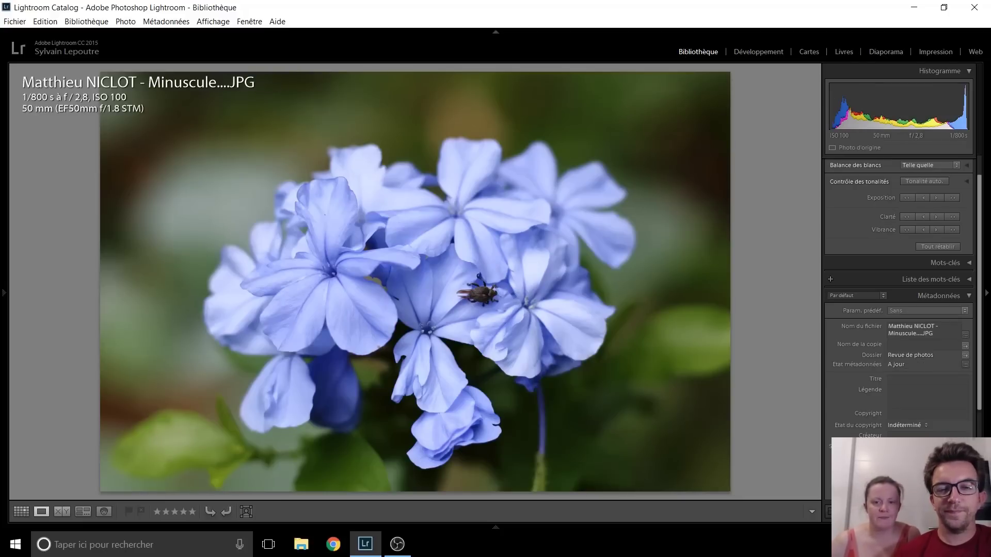
click(493, 296)
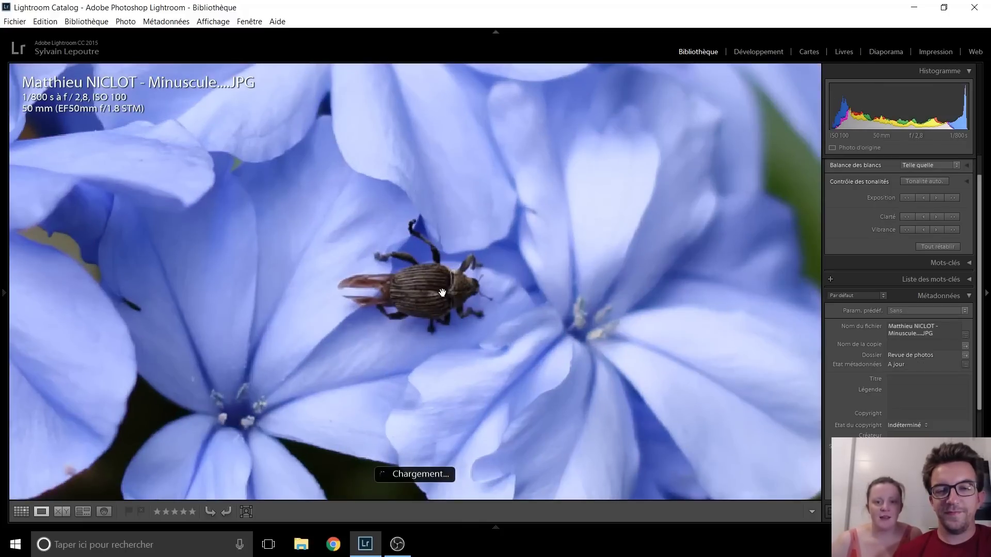
click(409, 293)
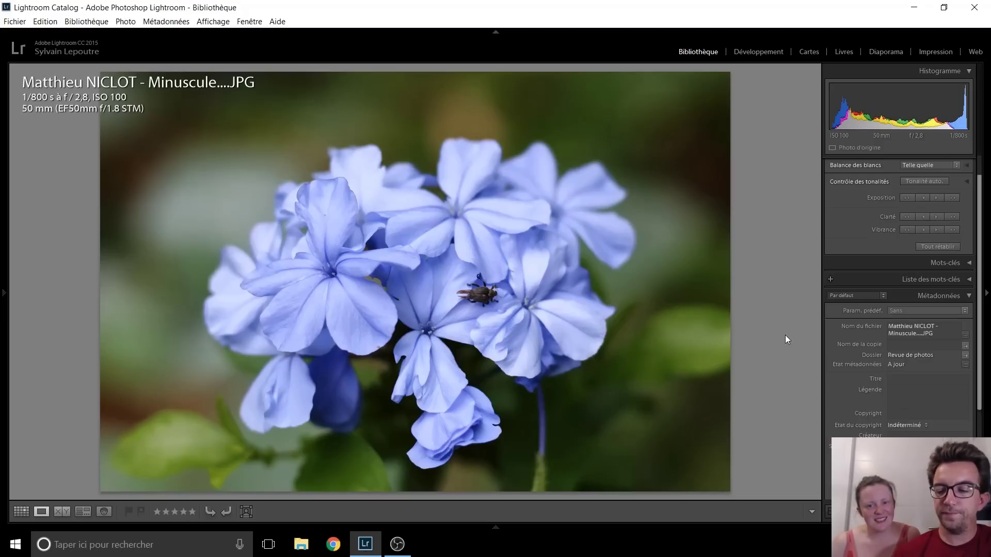
key(Right)
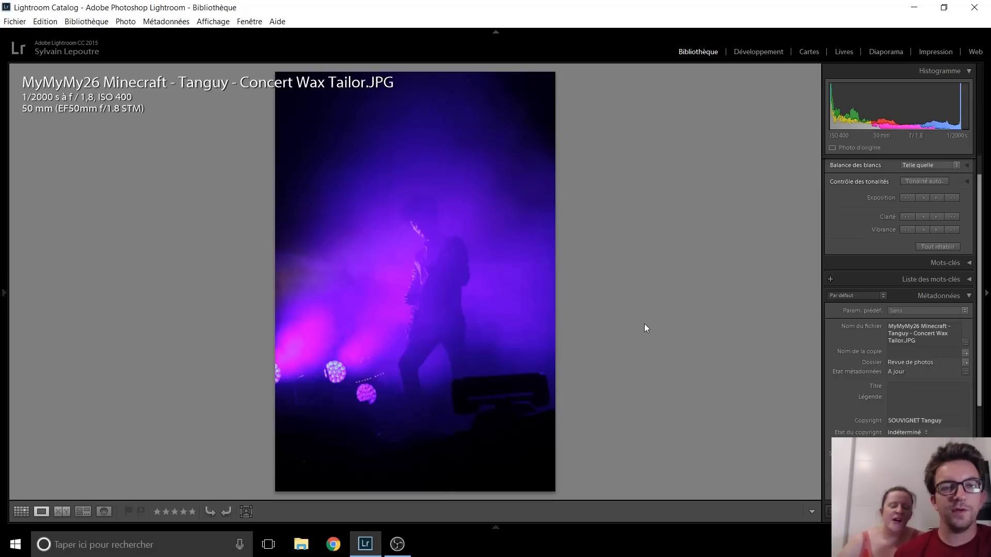
key(Right)
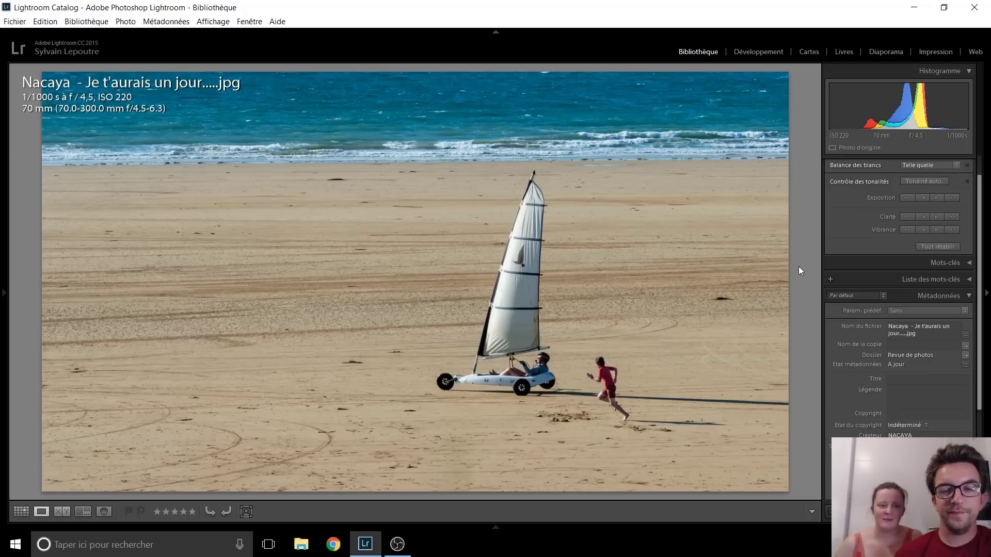
key(Right)
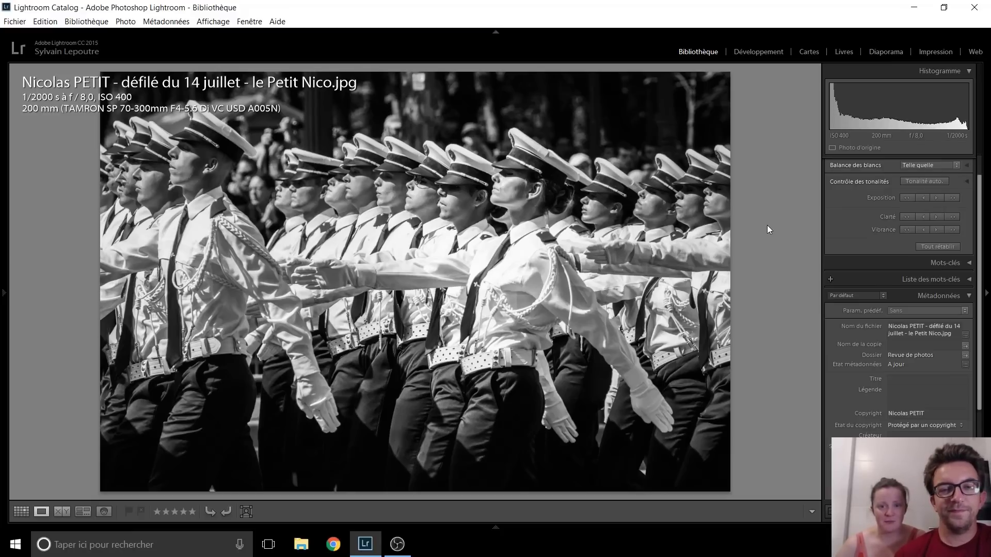
key(Right)
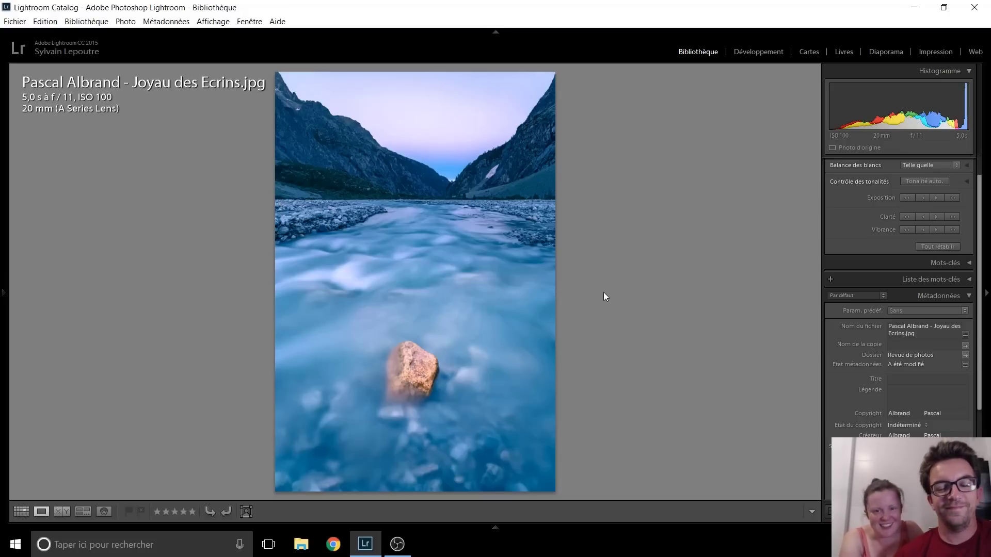
Show the black-and-white tree trunk photo _MG_2990.JPG in loupe view
key(Right)
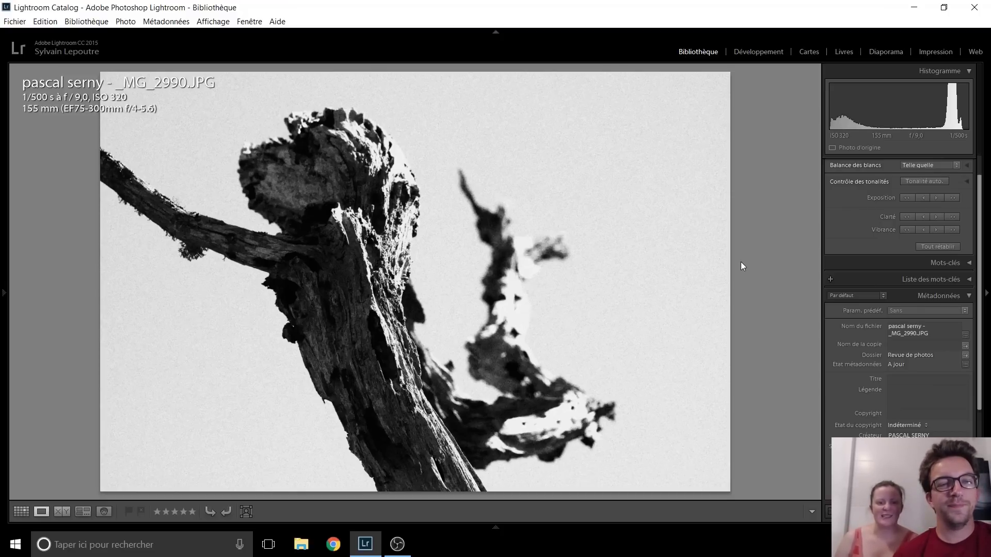
Show IMG_4641.jpg, the backlit pale flowers against blue sky, in loupe view
key(Right)
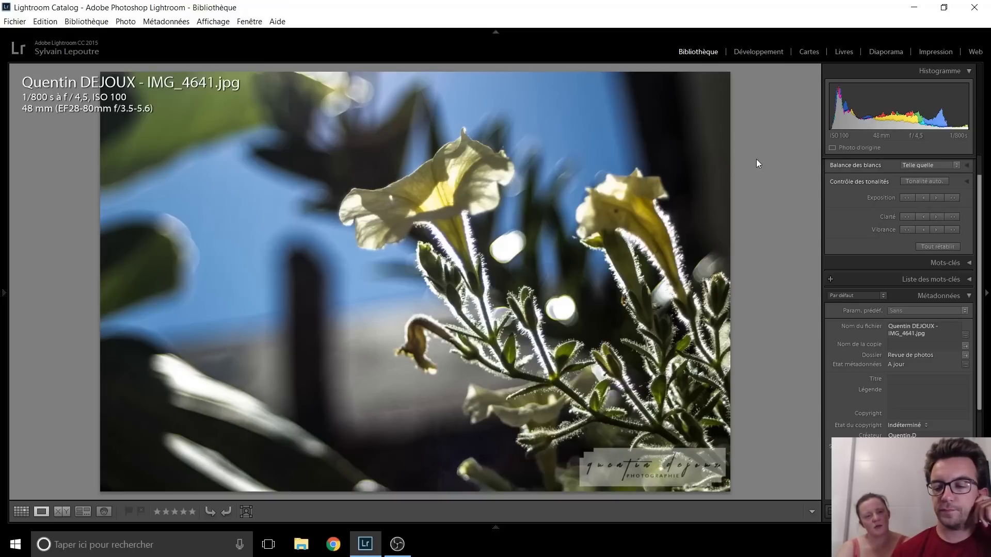
Step past the backlit flowers toward the sunflower photo girasol.jpg
key(Right)
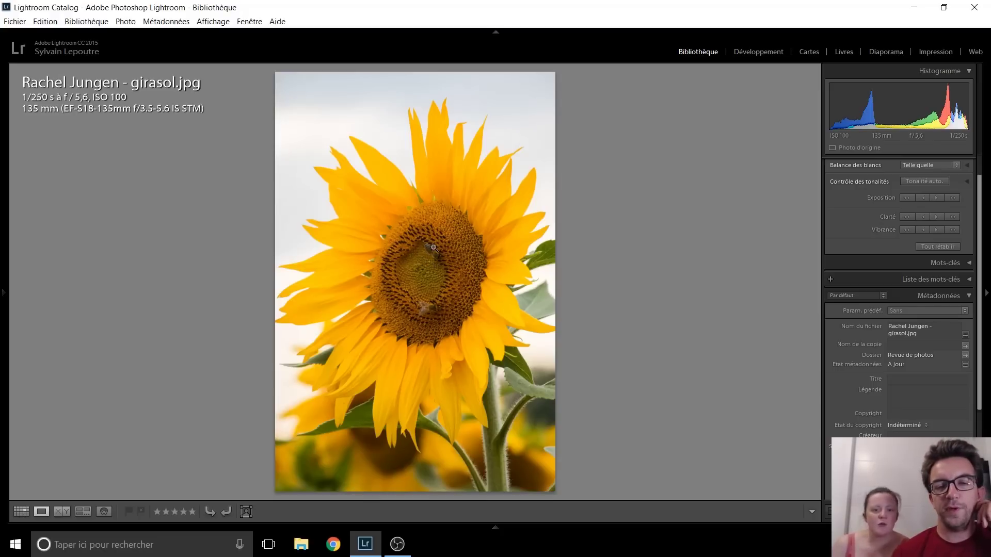
Zoom in and pan across the sunflower's bees, fit it again, then advance to the waterfall
key(ctrl+equal)
key(ctrl+equal)
key(ctrl+equal)
key(ctrl+equal)
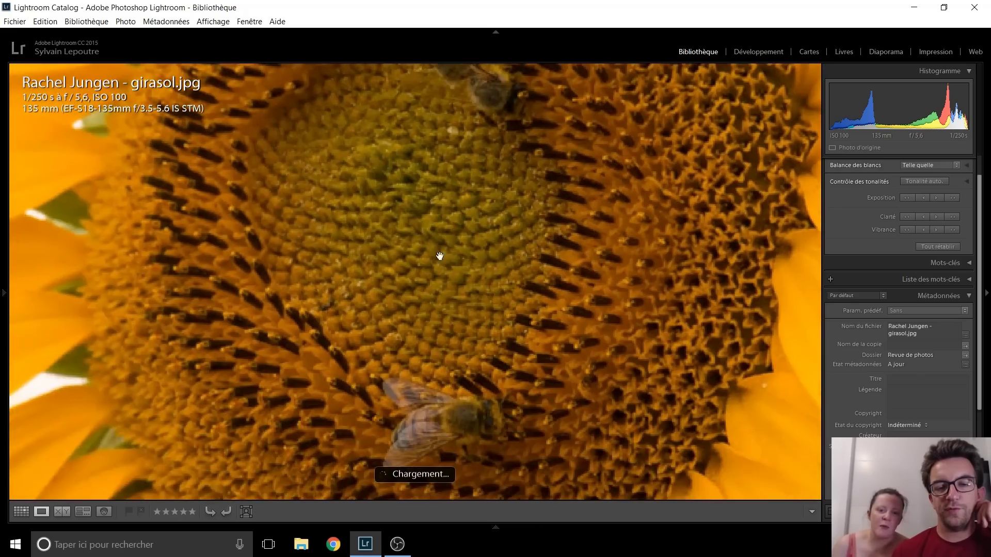
scroll(434, 269, down, 1)
scroll(432, 280, down, 1)
scroll(438, 221, down, 3)
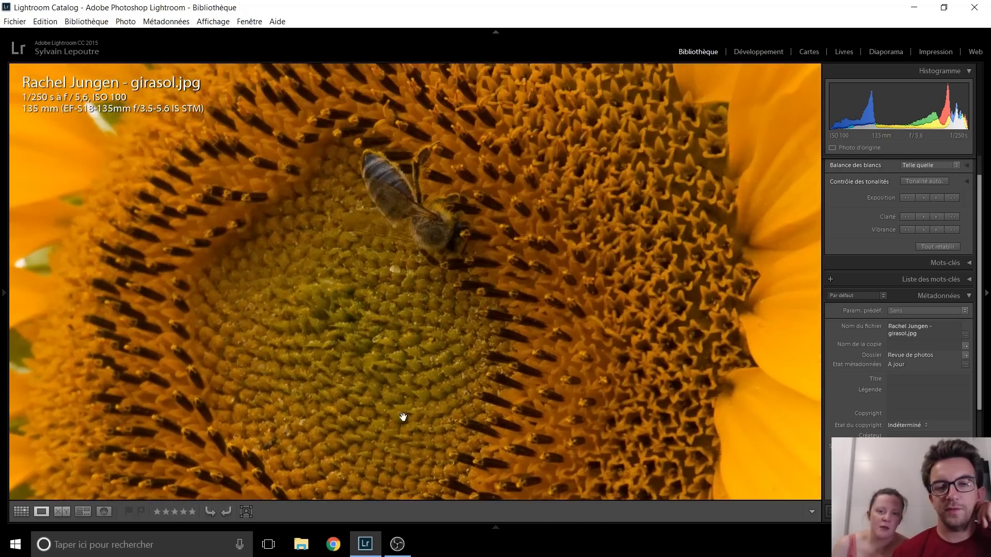
click(414, 331)
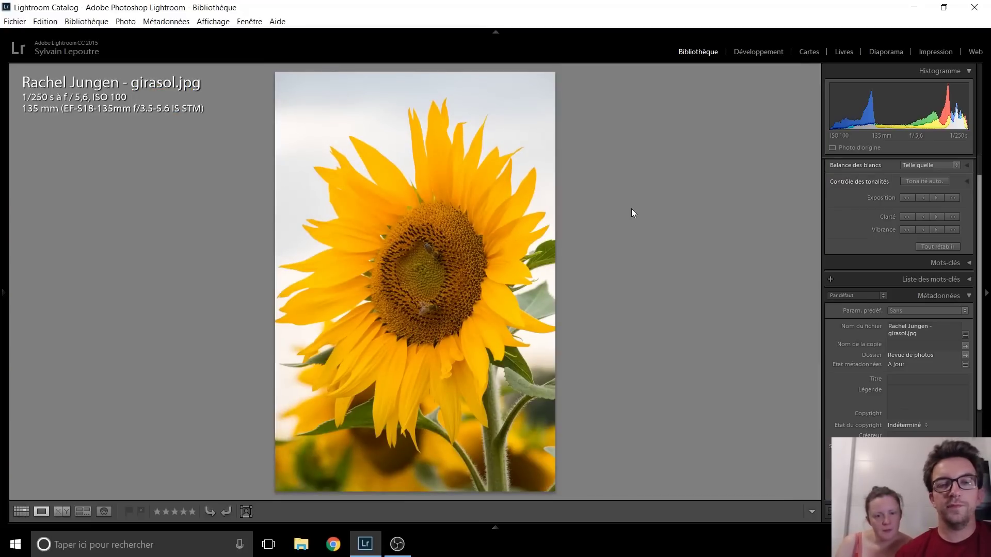
key(Right)
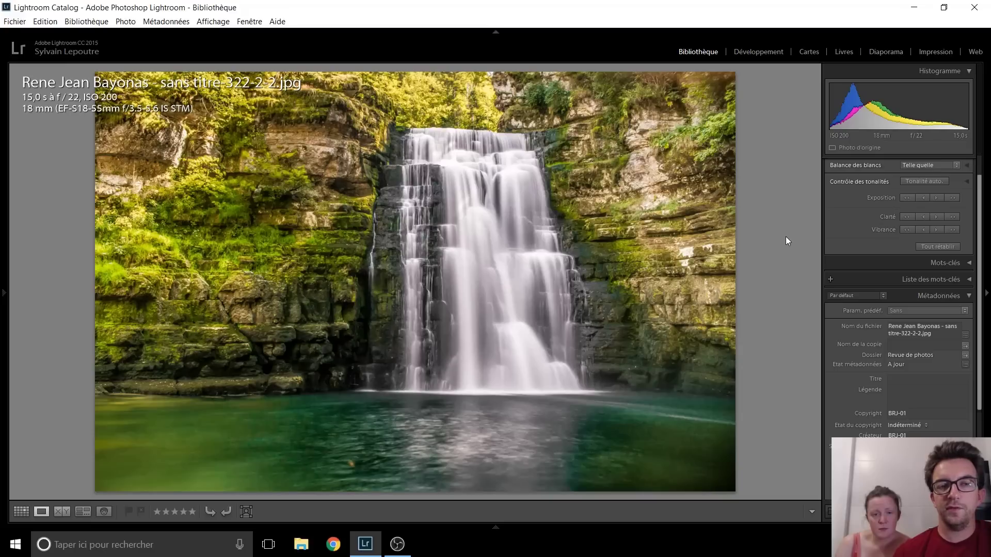
Show IMG_7161_DxO.jpg, the jets trailing blue and red smoke, in loupe view
key(Right)
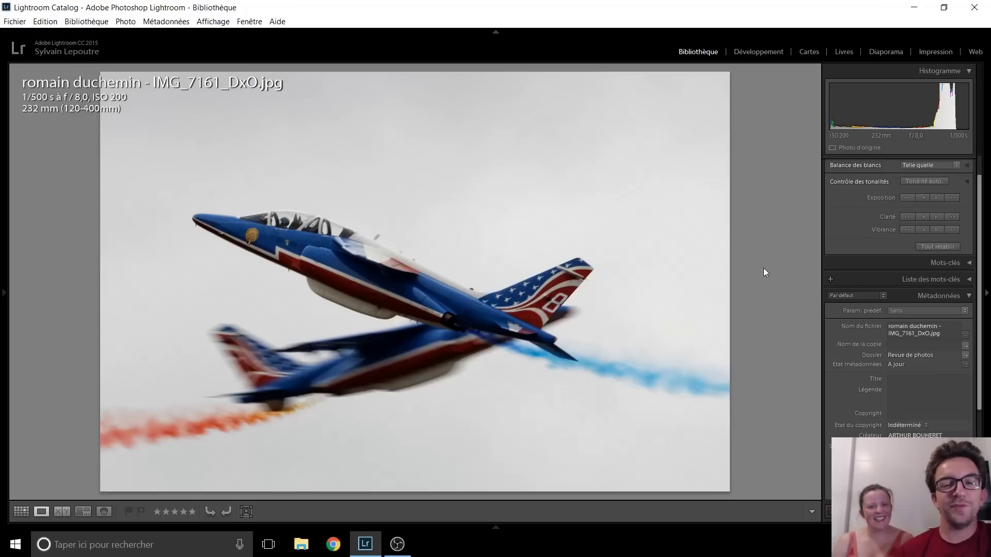
Show the Cocoa Beach sunrise photo with the lifeguard hut in loupe view
key(Right)
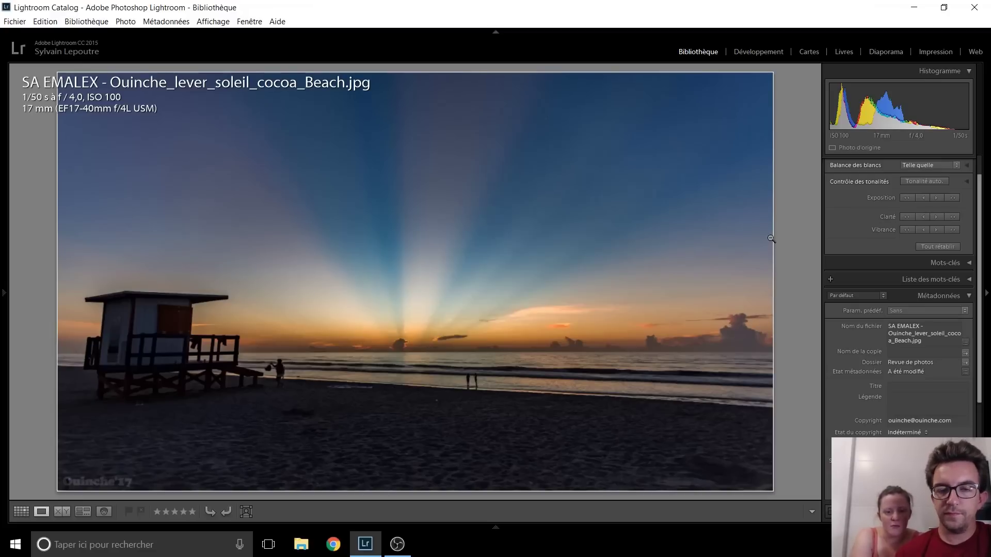
Inspect the reed bird's head at 1:1, fit it again, then advance to the butterfly photo _MG_1026.jpg
key(Right)
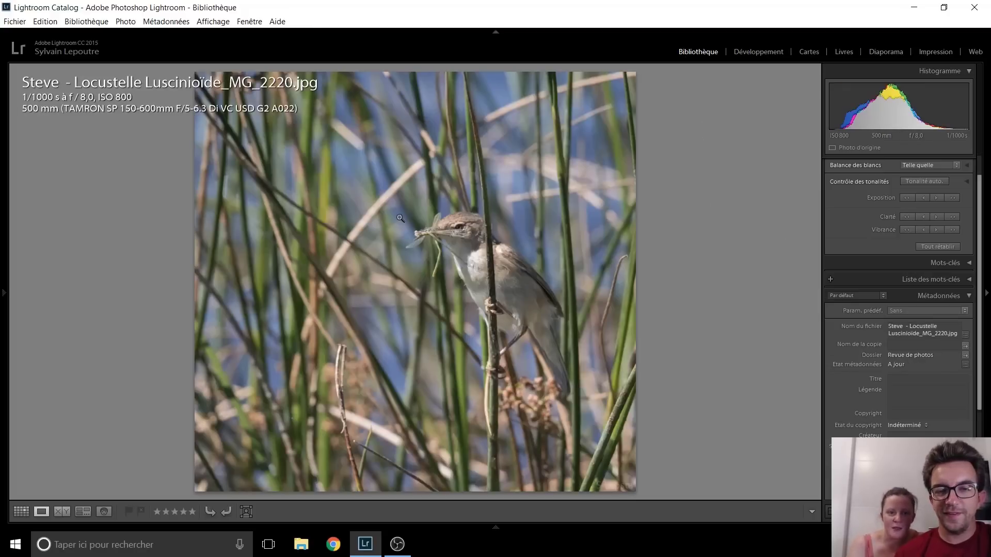
click(439, 235)
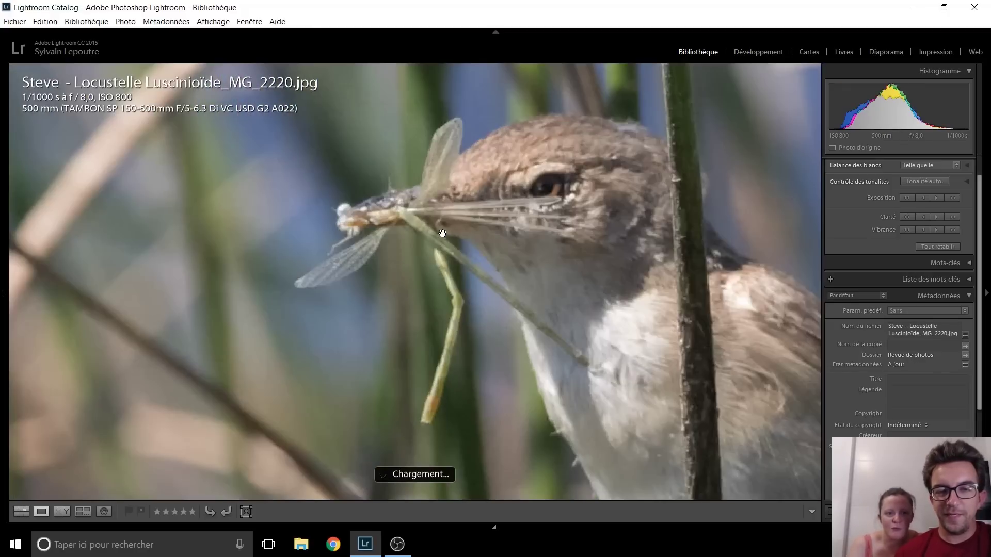
click(483, 219)
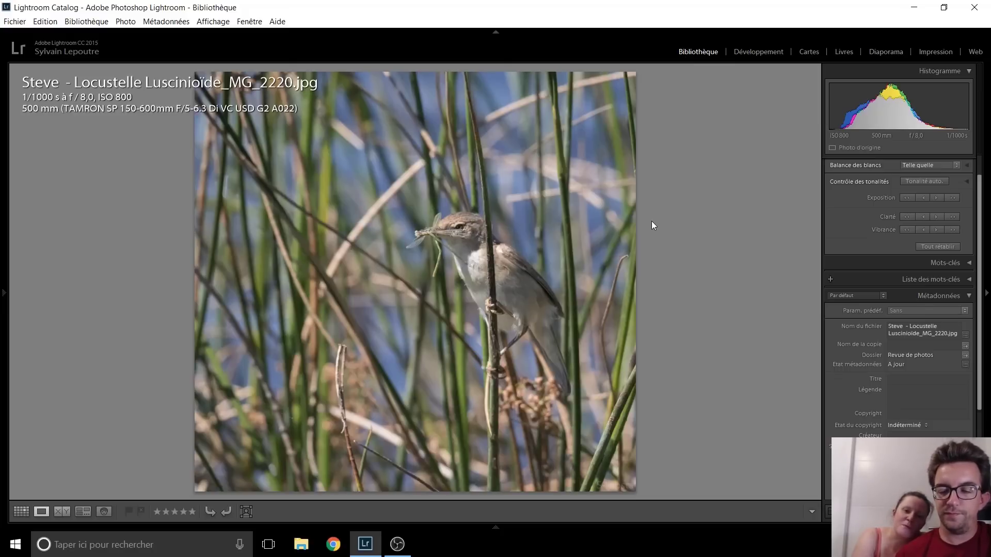
key(Right)
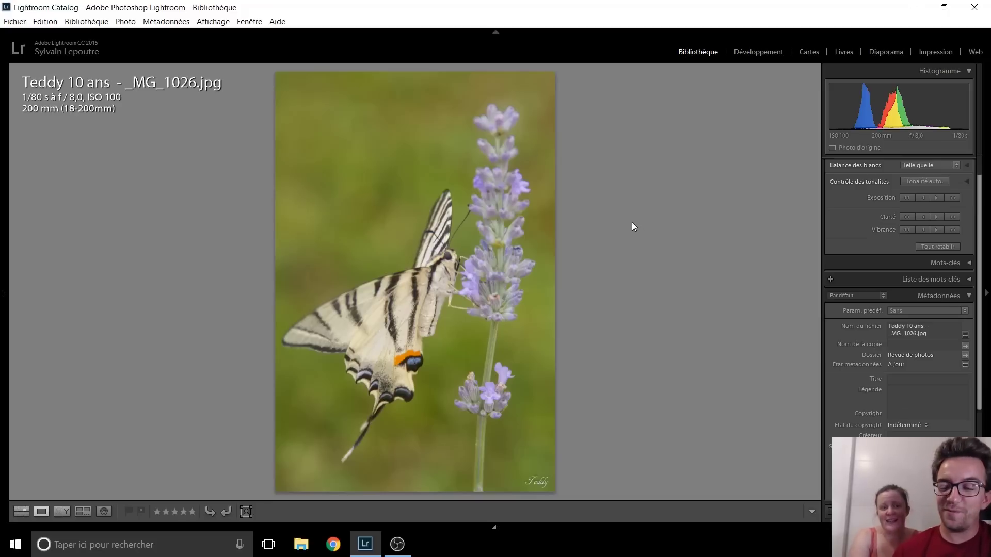
Show IMG_1358.jpg, the woman at the riverside railing, in loupe view
key(Right)
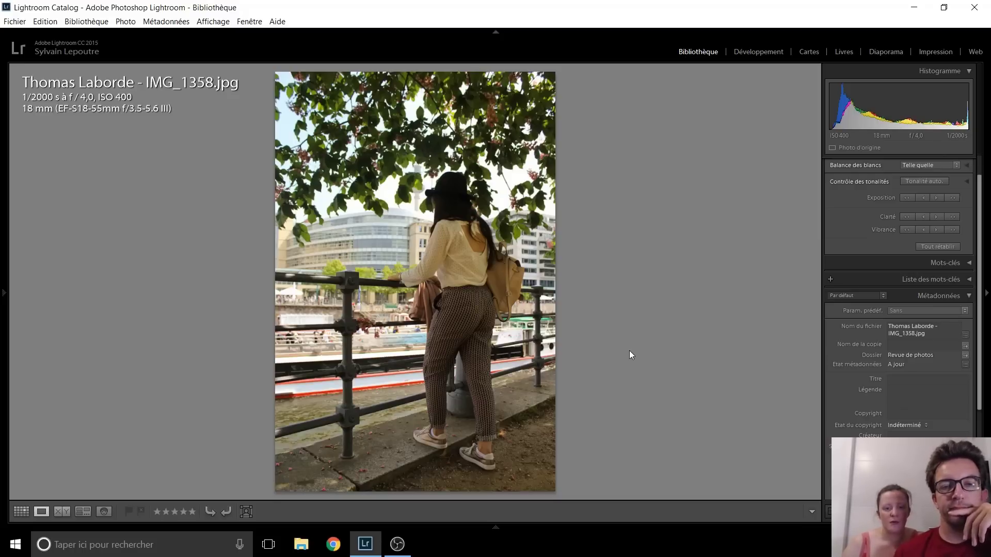
Zoom in on the dragonfly and branch, fit it again, then advance to IMG_2241-2.jpg
key(Right)
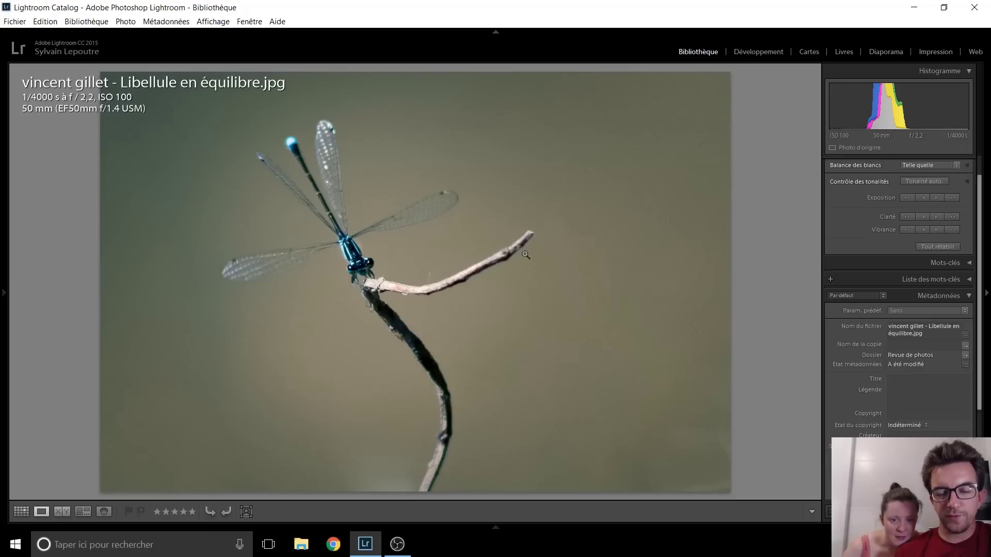
click(367, 291)
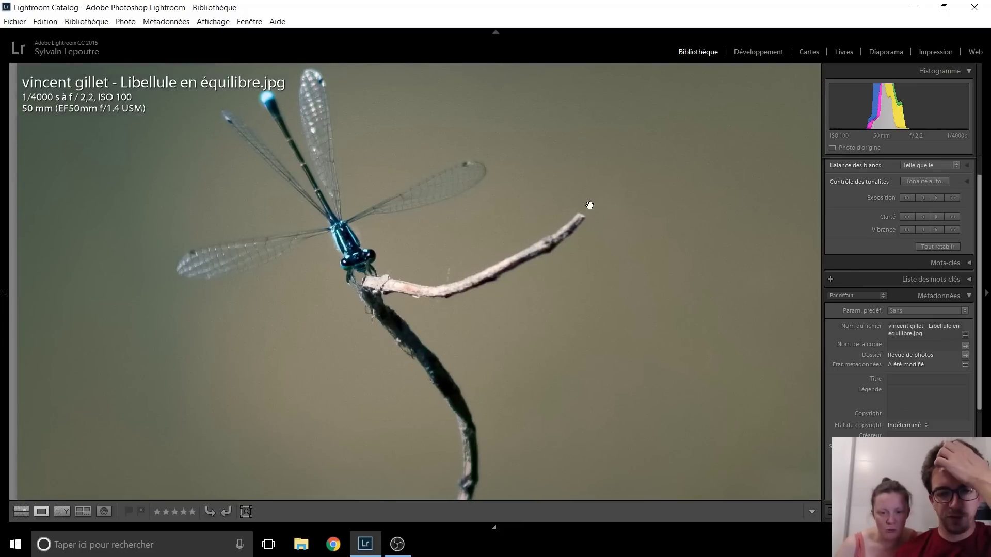
click(394, 266)
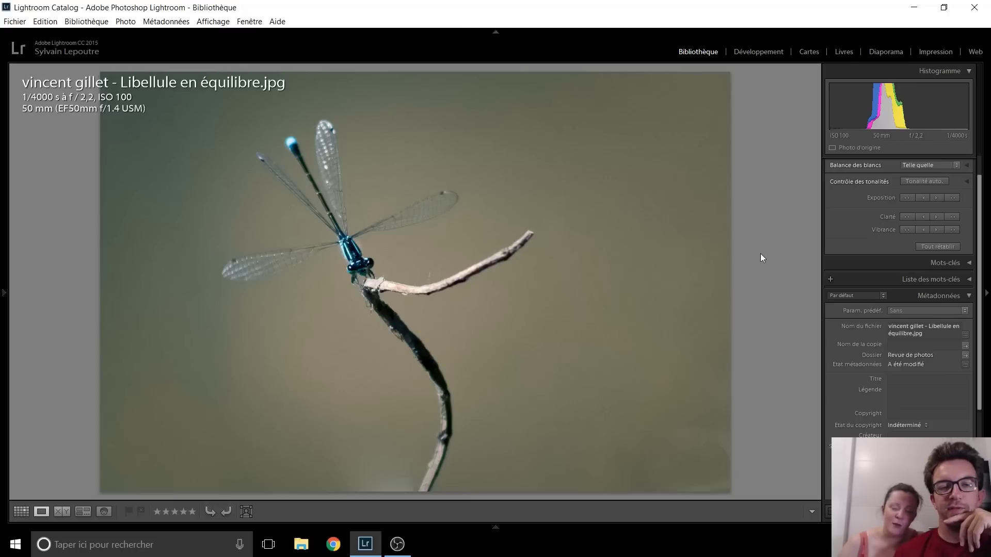
key(Right)
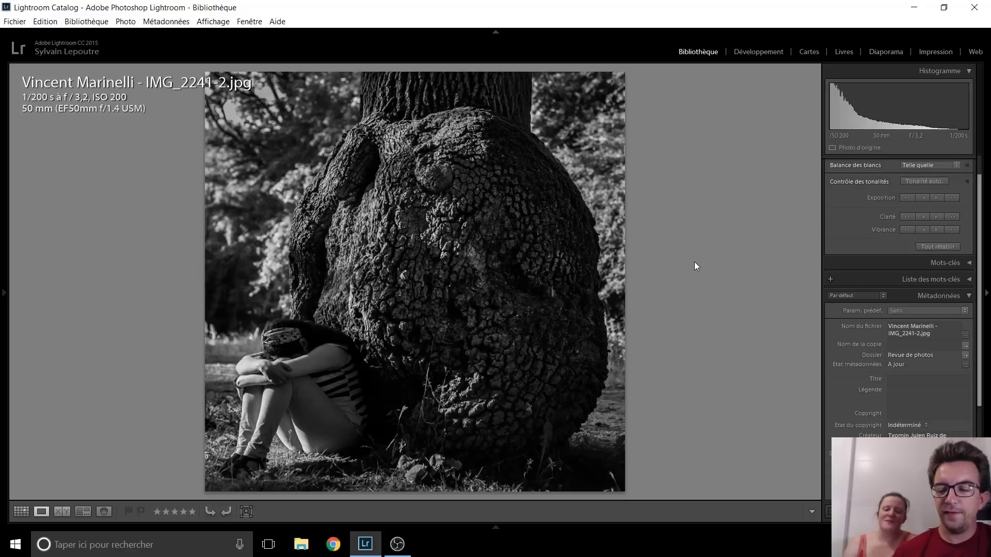
Show IMG_1613 (2).JPG, the reeds silhouetted against an orange sunset, in loupe view
key(Right)
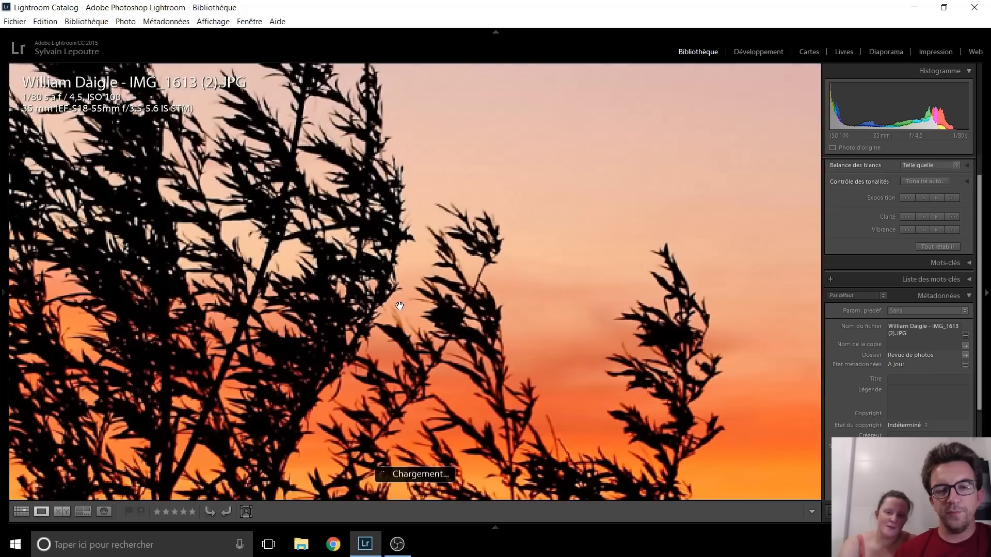
click(402, 305)
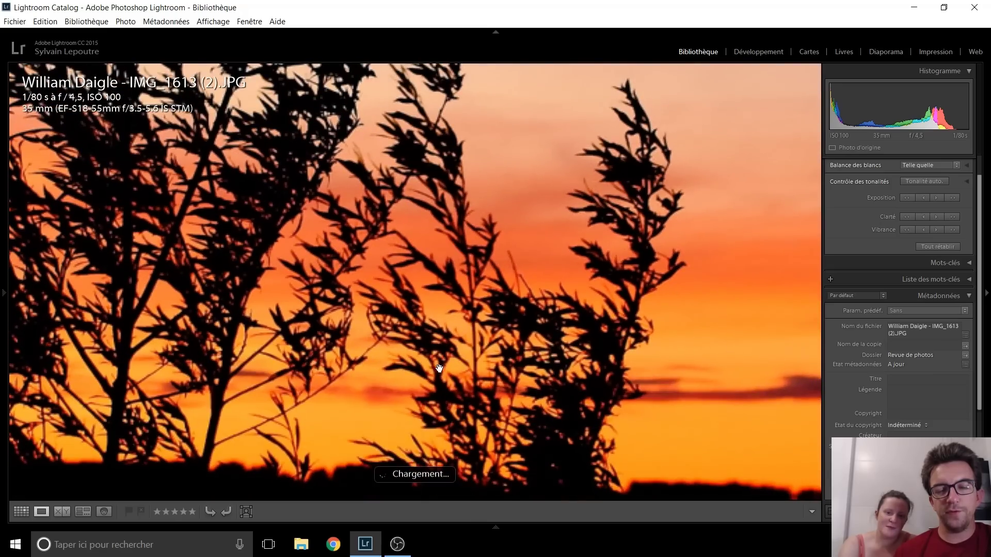
drag(345, 218, 350, 253)
click(350, 253)
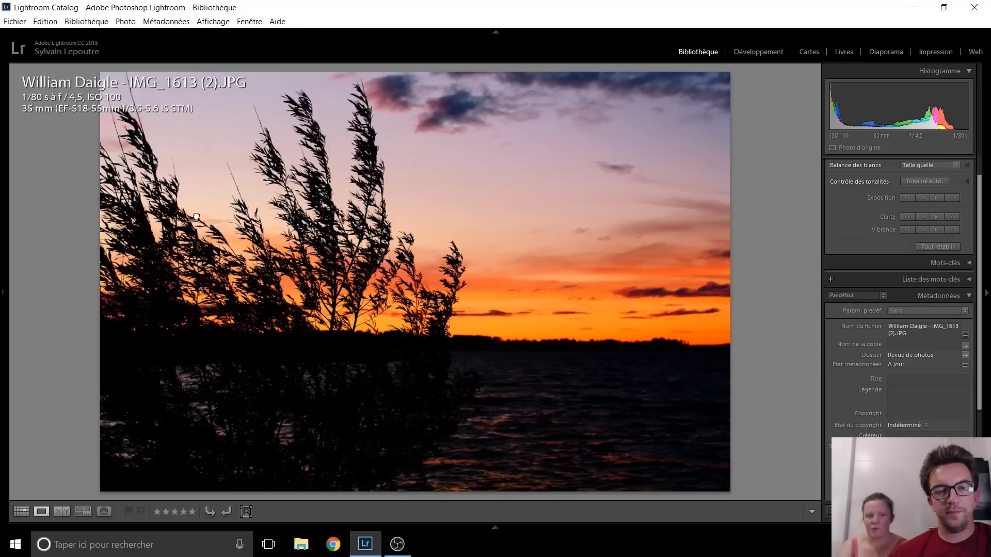
click(221, 195)
click(520, 190)
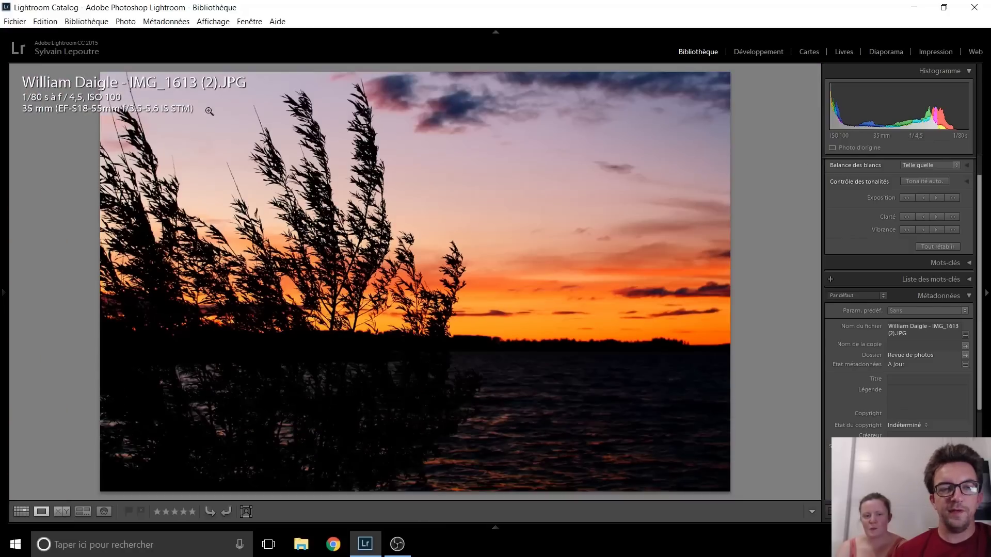